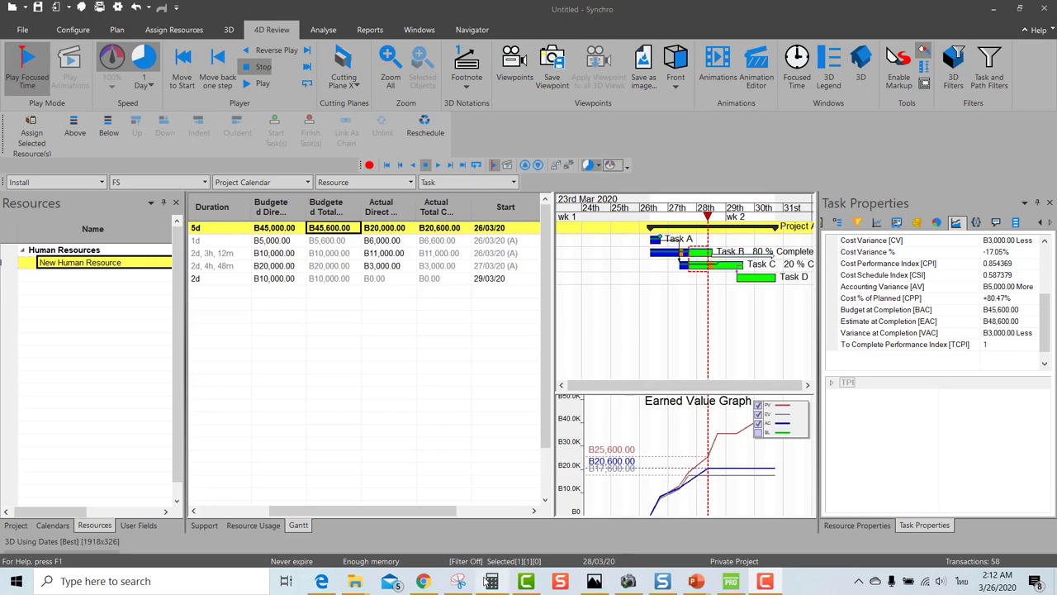
# Bring up the PV/EV/AC reference chart, move and enlarge it, then minimize it
pyautogui.click(458, 581)
pyautogui.moveTo(579, 176); pyautogui.dragTo(452, 104)
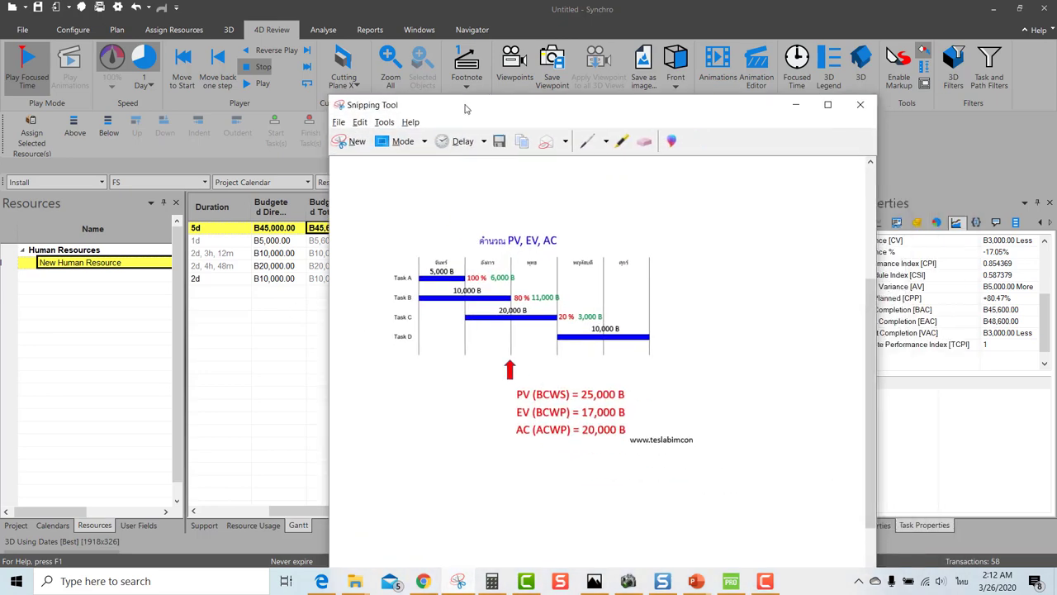
pyautogui.moveTo(297, 80)
pyautogui.mouseDown()
pyautogui.moveTo(243, 35)
pyautogui.moveTo(172, 9)
pyautogui.mouseUp()
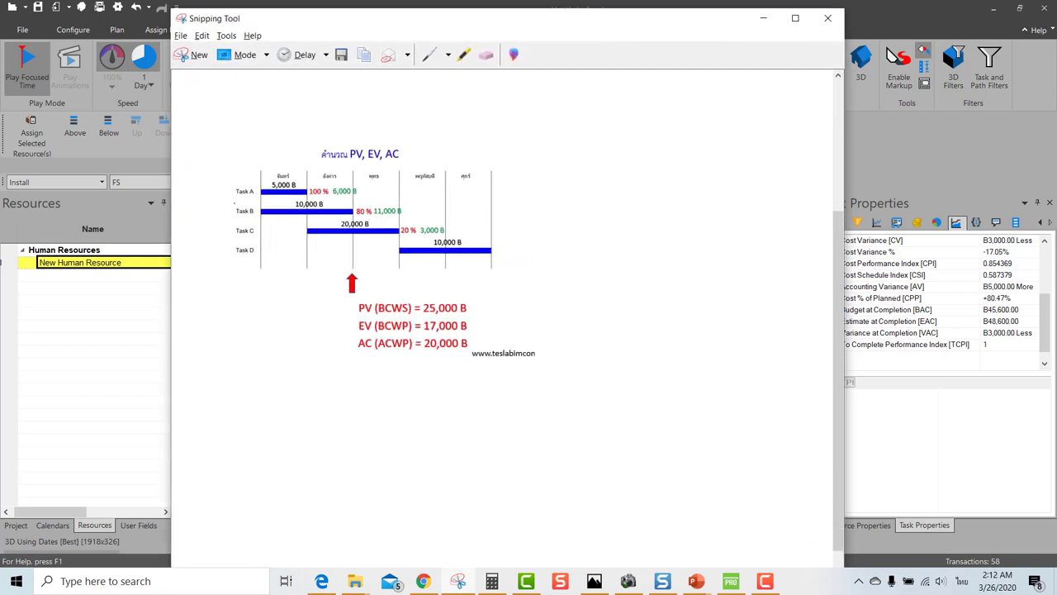
pyautogui.click(764, 21)
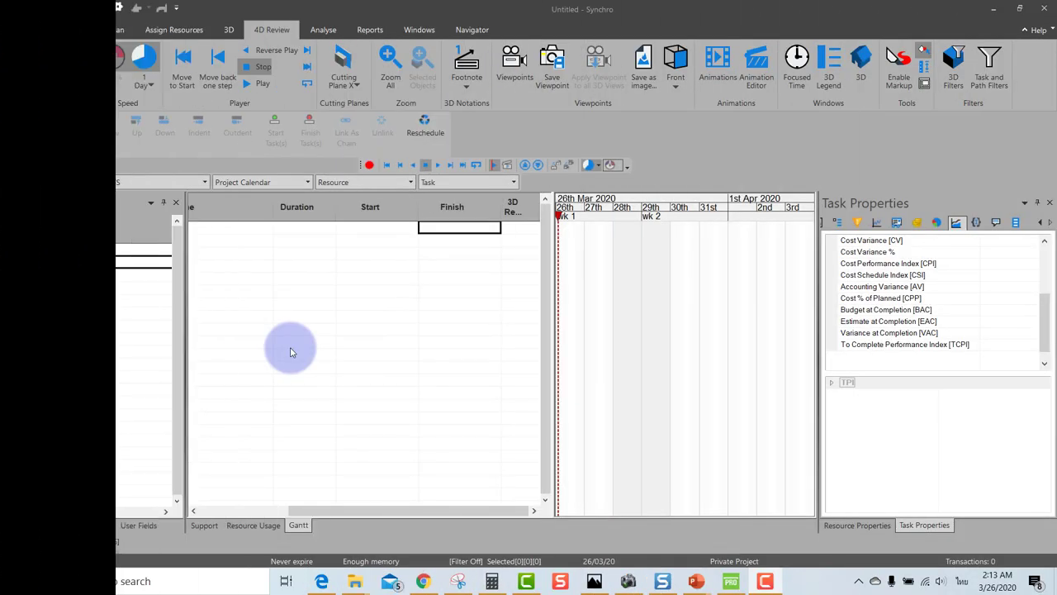
# Enter Task A, Task B, Task C and Task D as four new tasks in the Name column
pyautogui.click(21, 29)
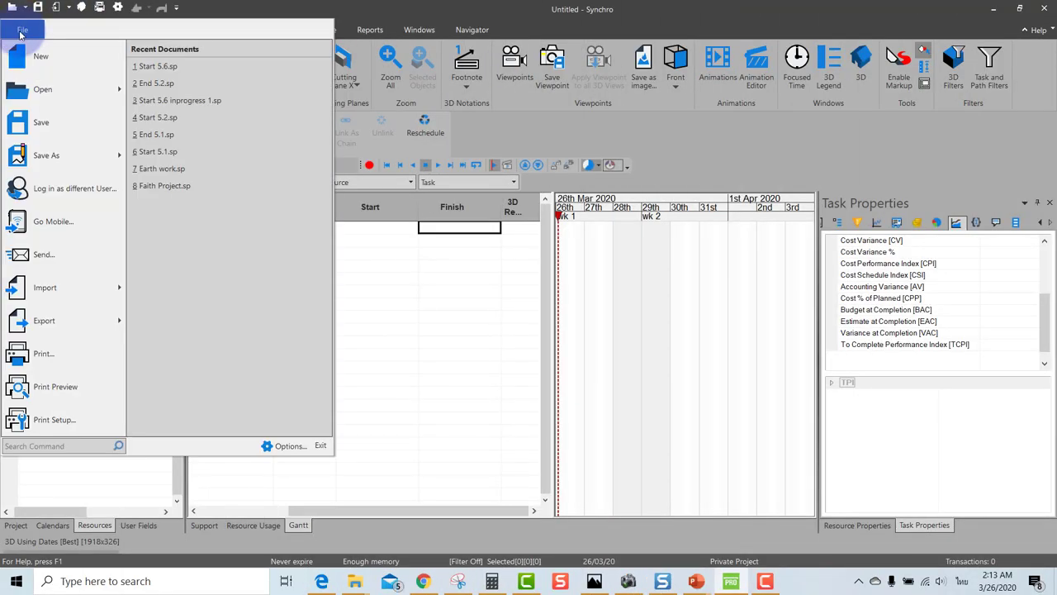
pyautogui.click(598, 15)
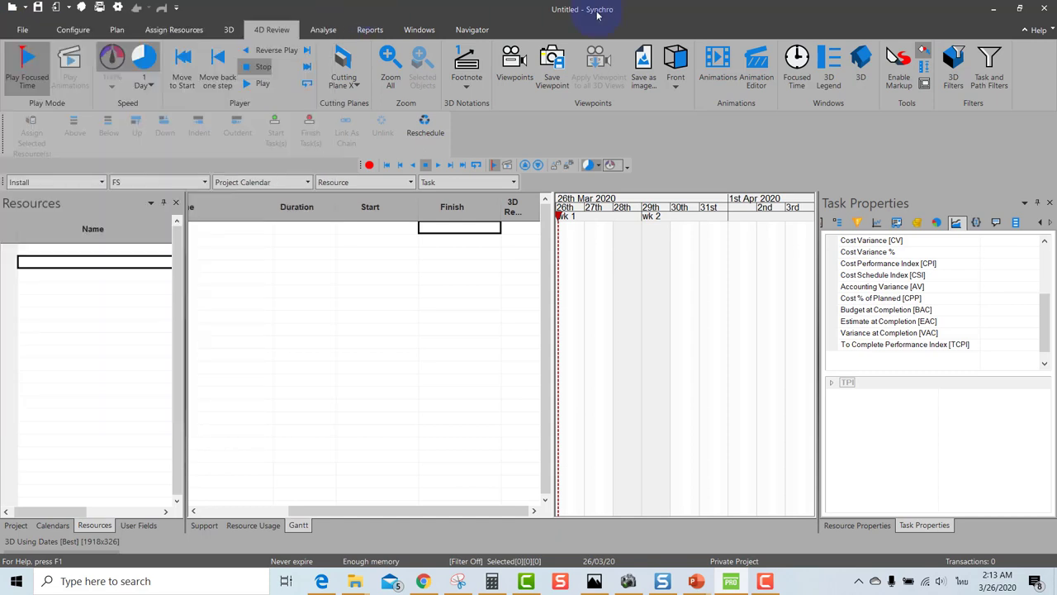
pyautogui.click(231, 228)
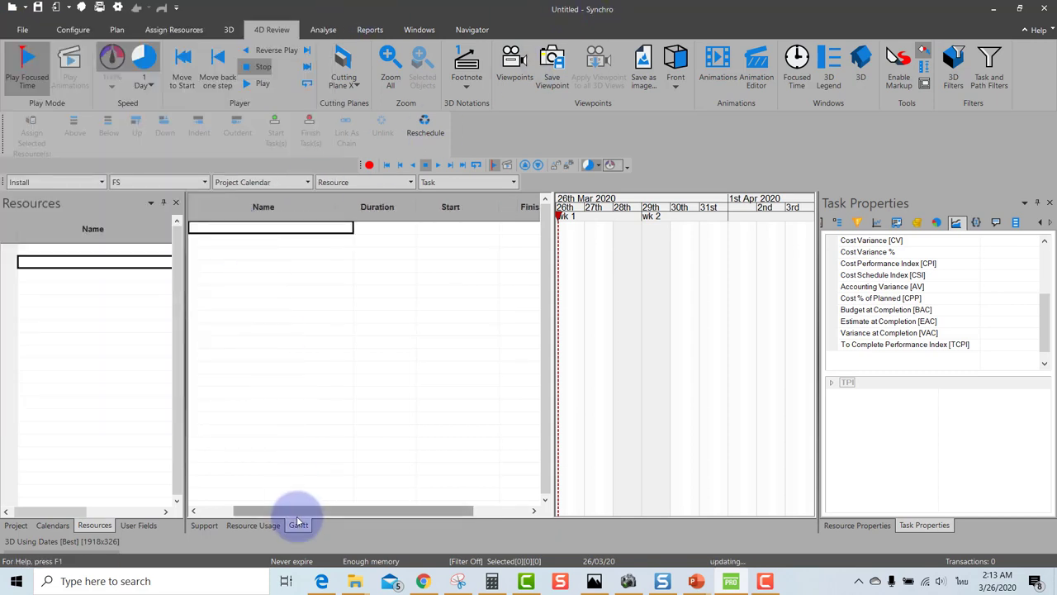
pyautogui.moveTo(300, 510); pyautogui.dragTo(188, 508)
pyautogui.write('Task A')
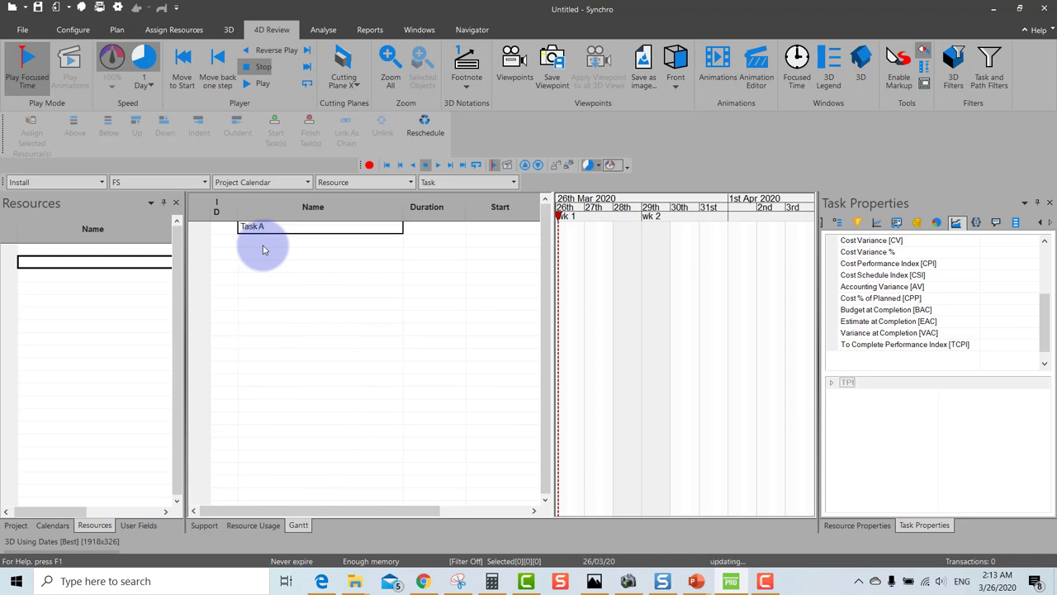
pyautogui.press('Return')
pyautogui.write('Task B')
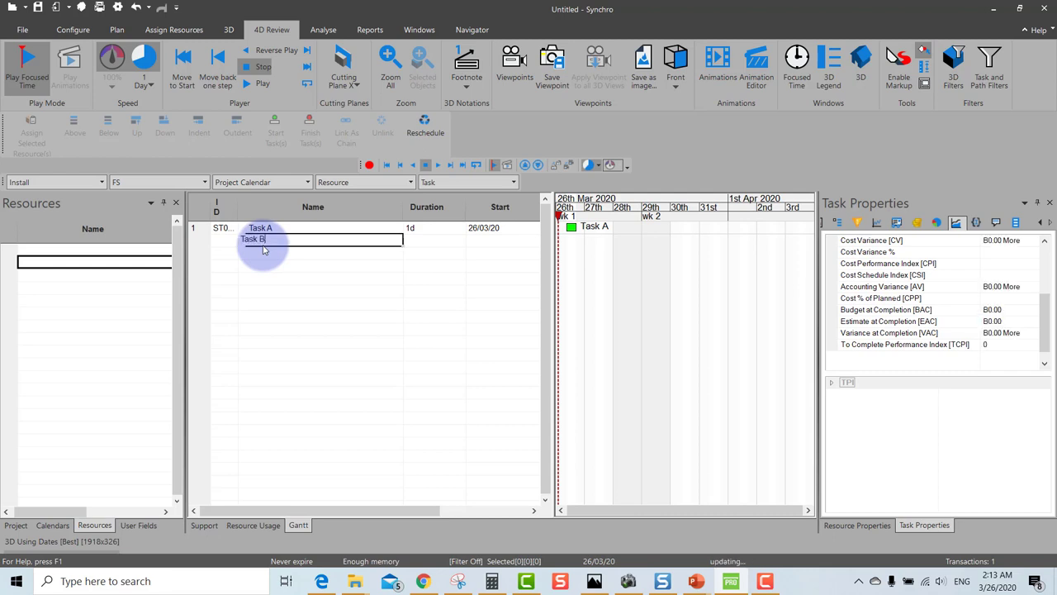
pyautogui.press('Return')
pyautogui.write('Task')
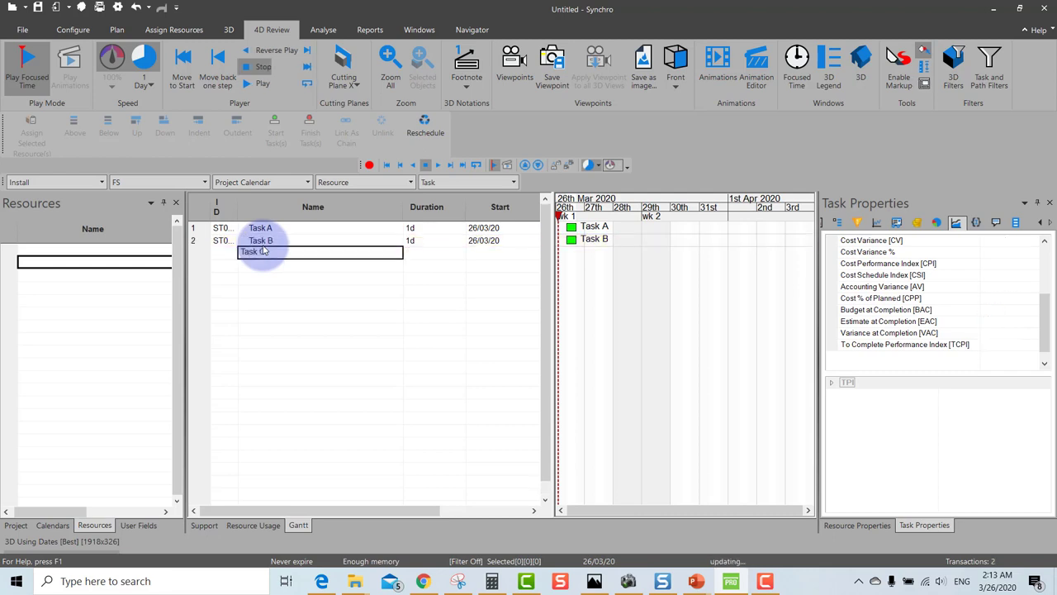
pyautogui.press('Return')
pyautogui.write('Task D')
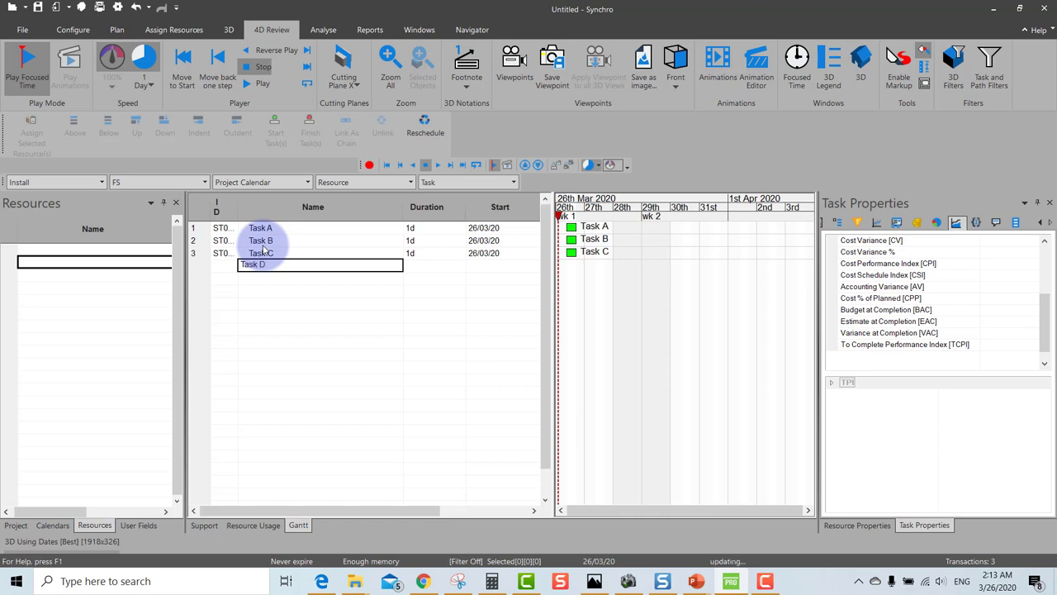
pyautogui.press('Return')
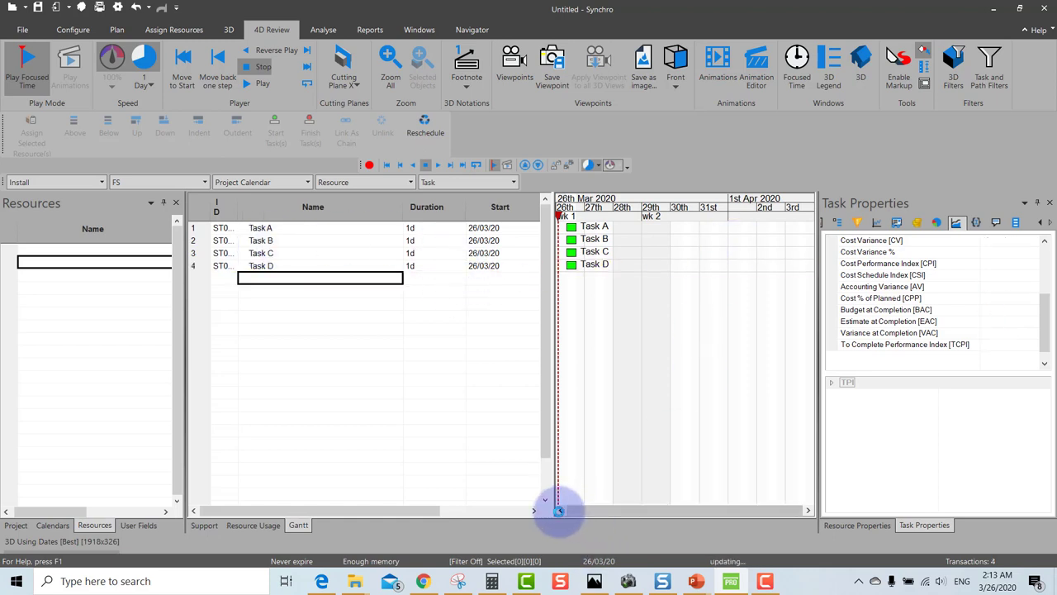
pyautogui.click(560, 510)
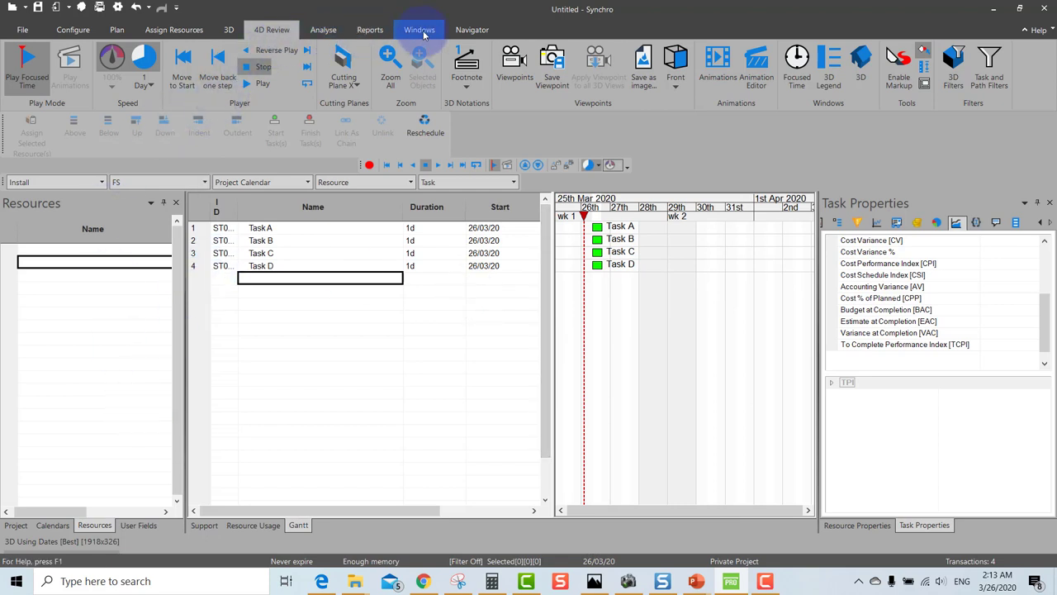
# Open the project calendars and select the Project Calendar
pyautogui.click(468, 31)
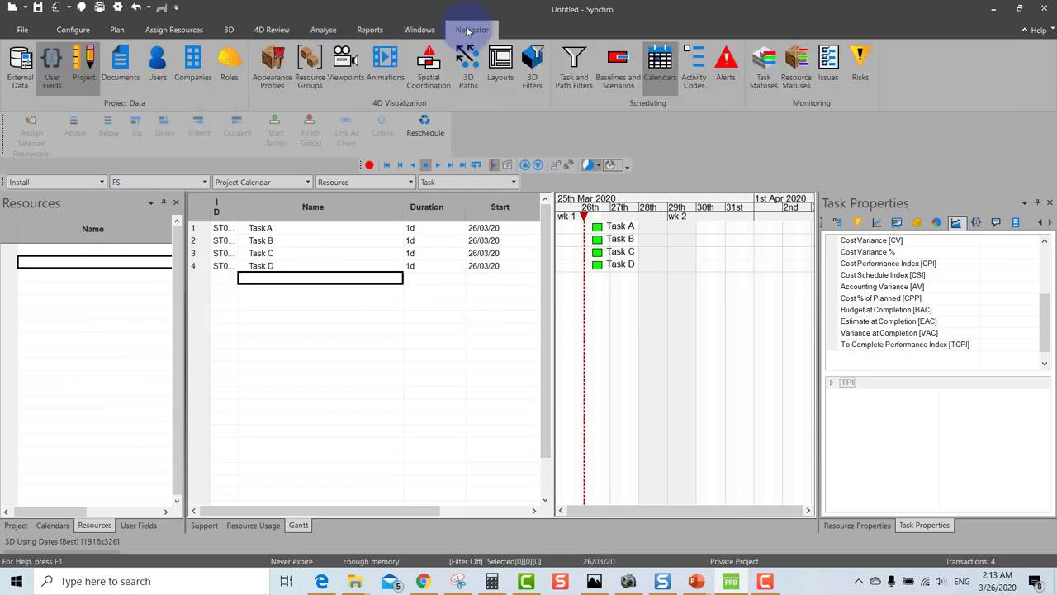
pyautogui.click(660, 72)
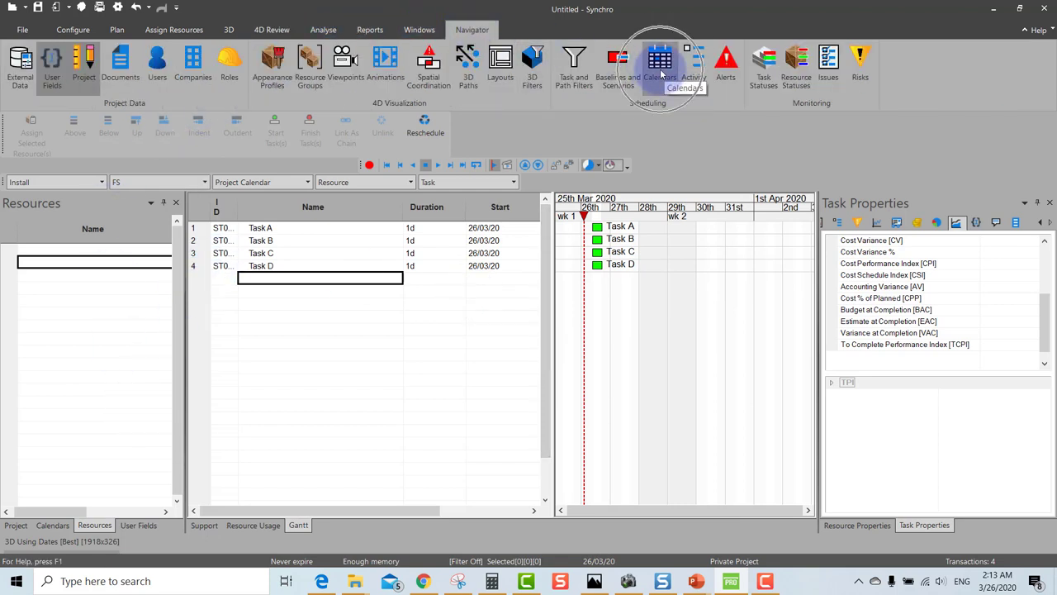
pyautogui.click(16, 525)
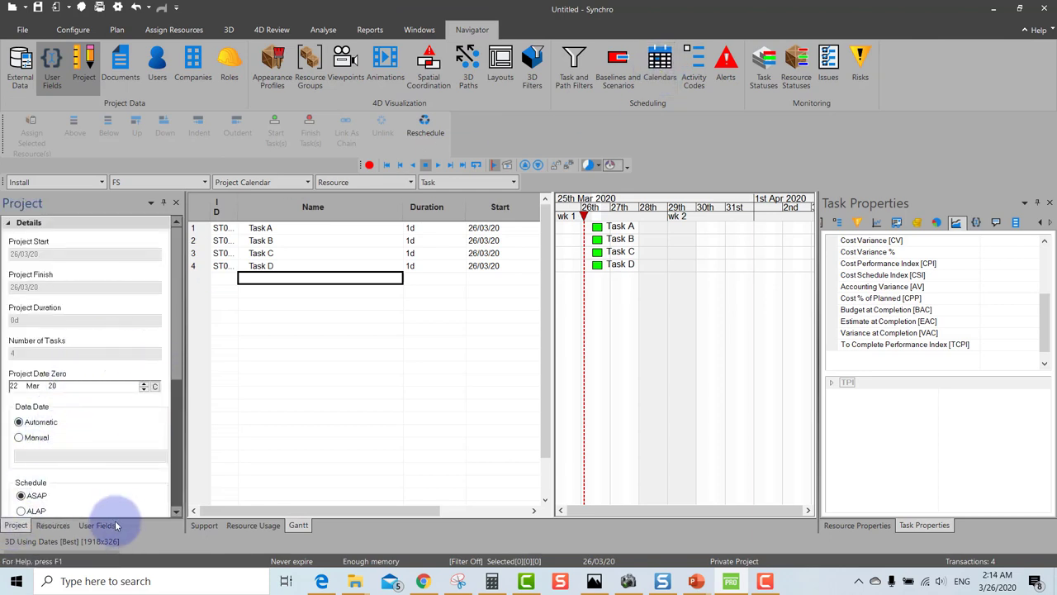
pyautogui.click(660, 70)
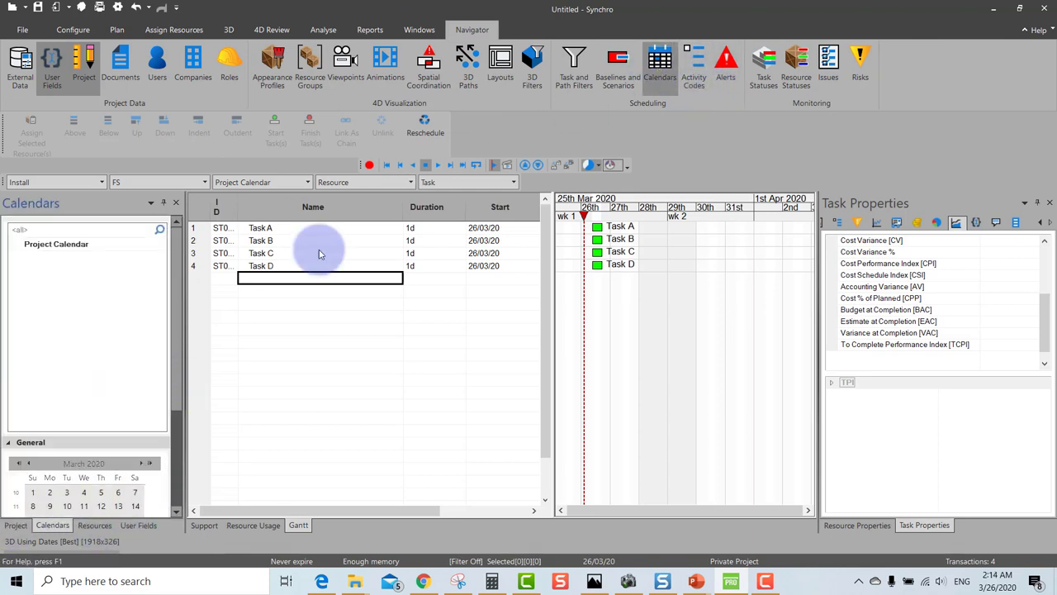
pyautogui.click(56, 243)
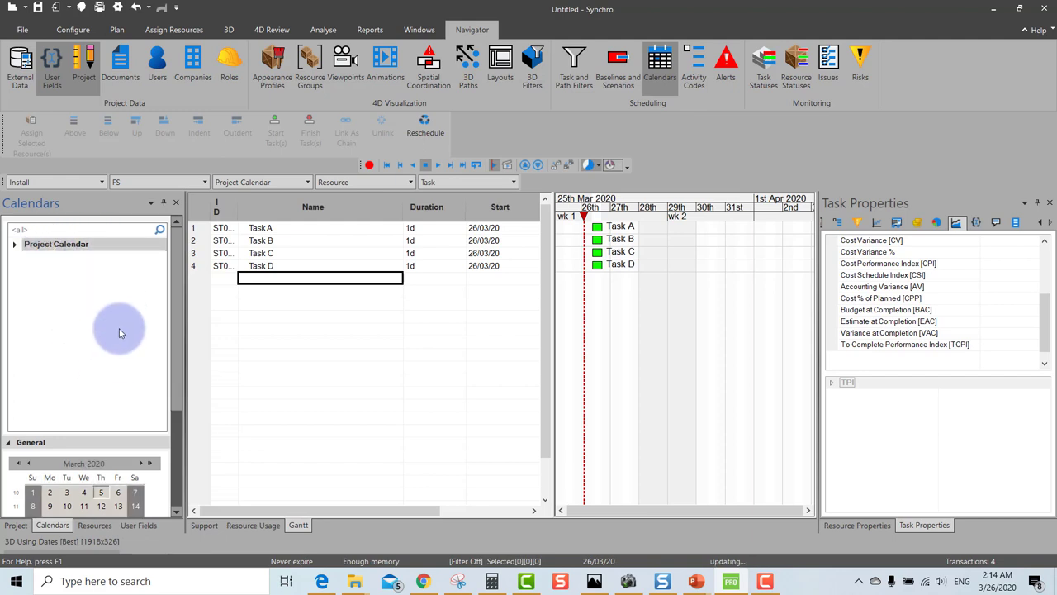
# Make every Saturday and every Sunday a normal 8-hour working day
pyautogui.rightClick(134, 399)
pyautogui.moveTo(190, 403)
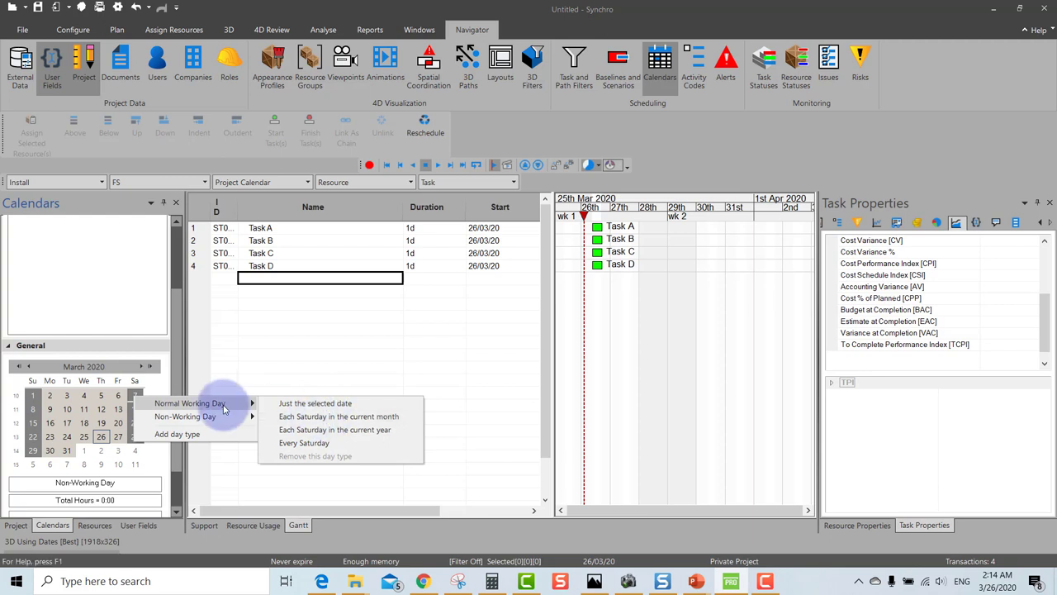
pyautogui.click(295, 443)
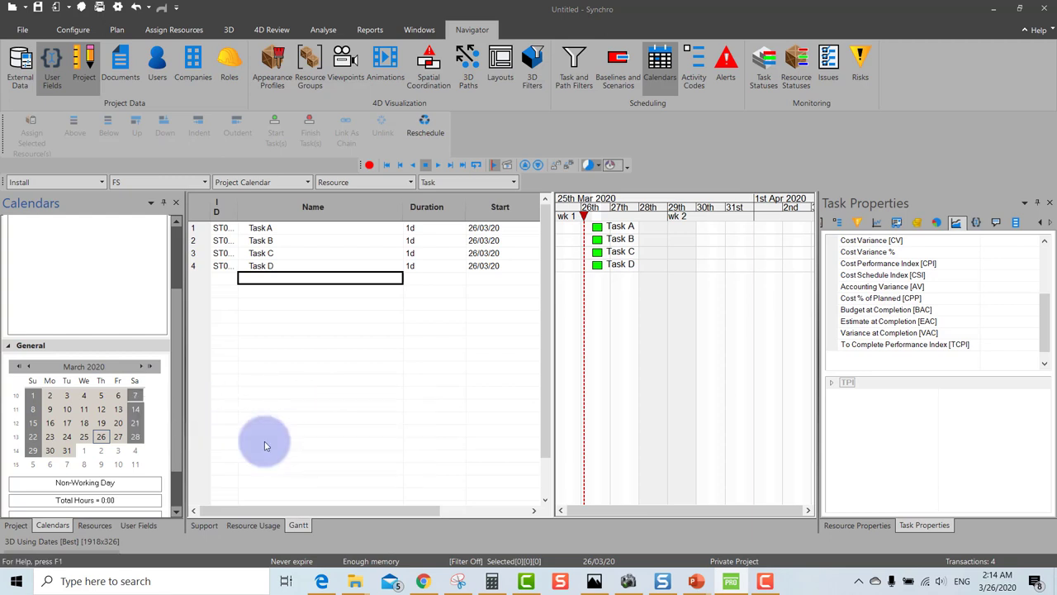
pyautogui.rightClick(33, 397)
pyautogui.moveTo(88, 400)
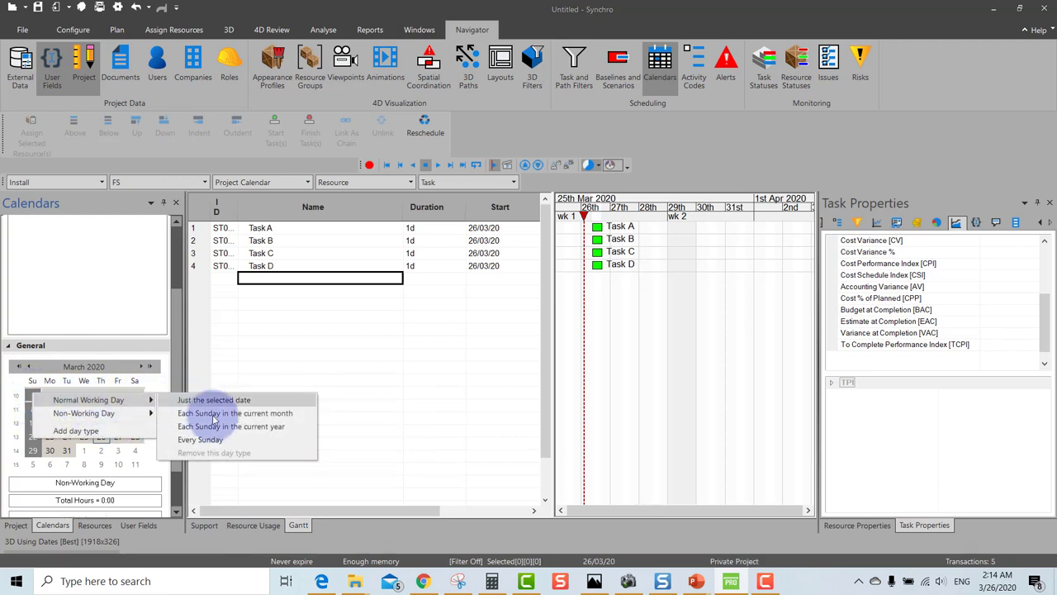
pyautogui.click(217, 442)
pyautogui.click(487, 370)
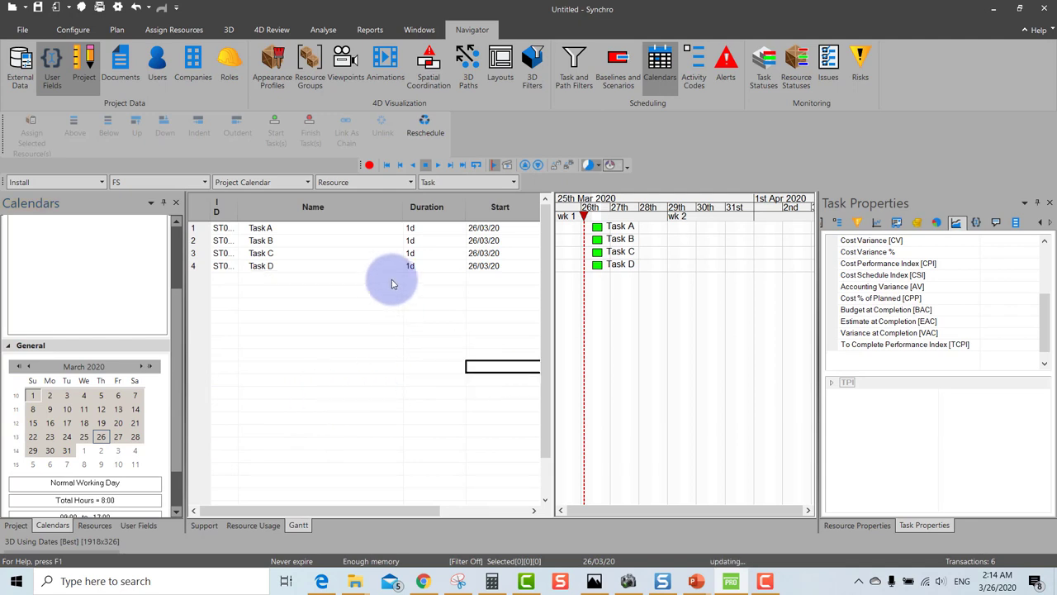
# Narrow the Name column to reveal Finish dates, select Task B's duration, and recheck the reference chart
pyautogui.moveTo(388, 206); pyautogui.dragTo(289, 208)
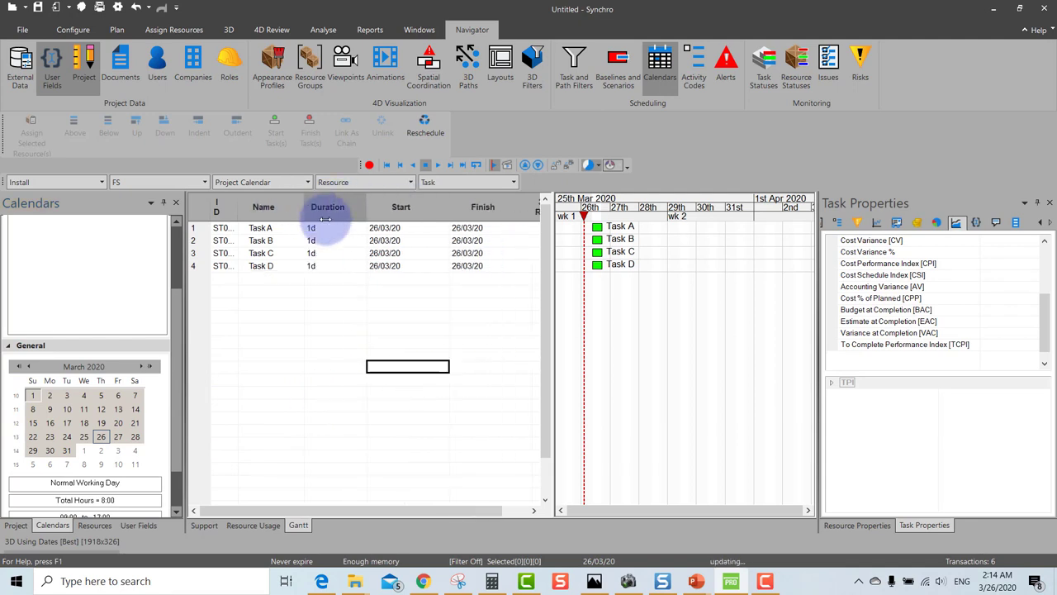
pyautogui.click(335, 229)
pyautogui.click(330, 240)
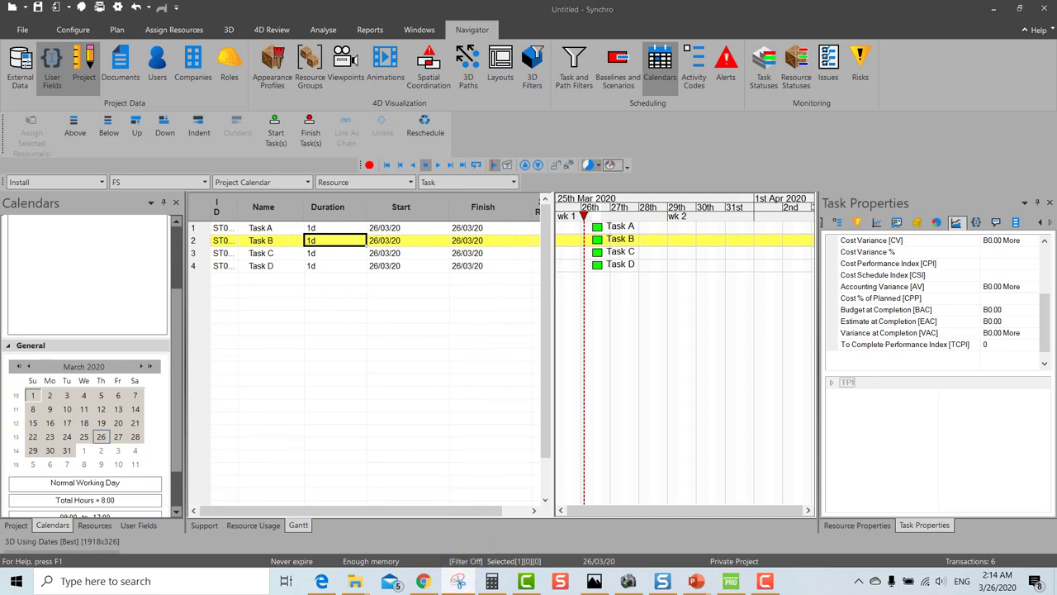
pyautogui.hotkey('alt', 'Tab')
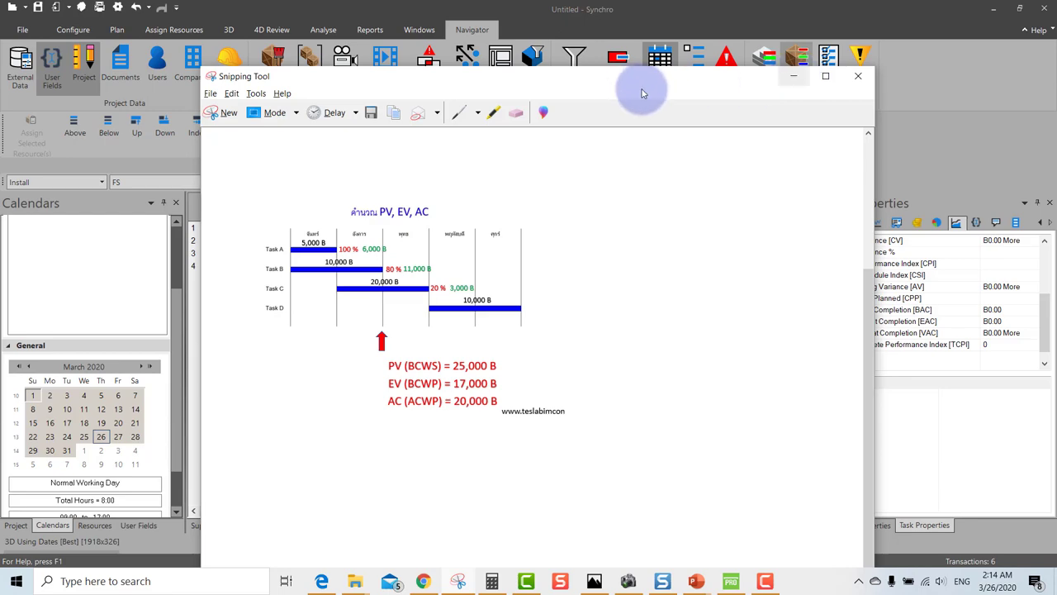
pyautogui.click(793, 76)
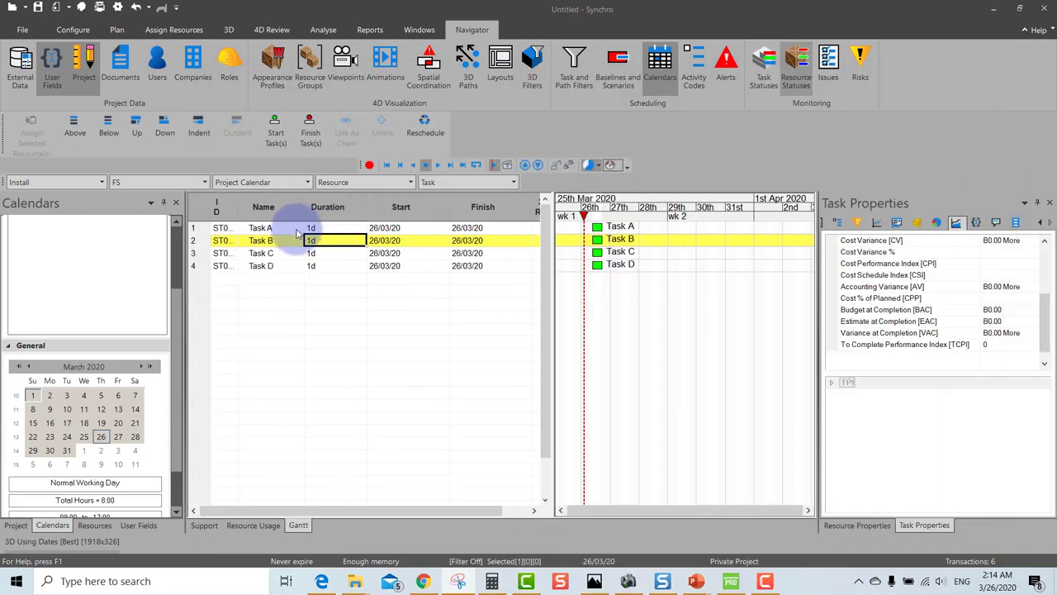
# Set the durations of Task B, Task C and Task D to 2 days each
pyautogui.write('2')
pyautogui.press('Return')
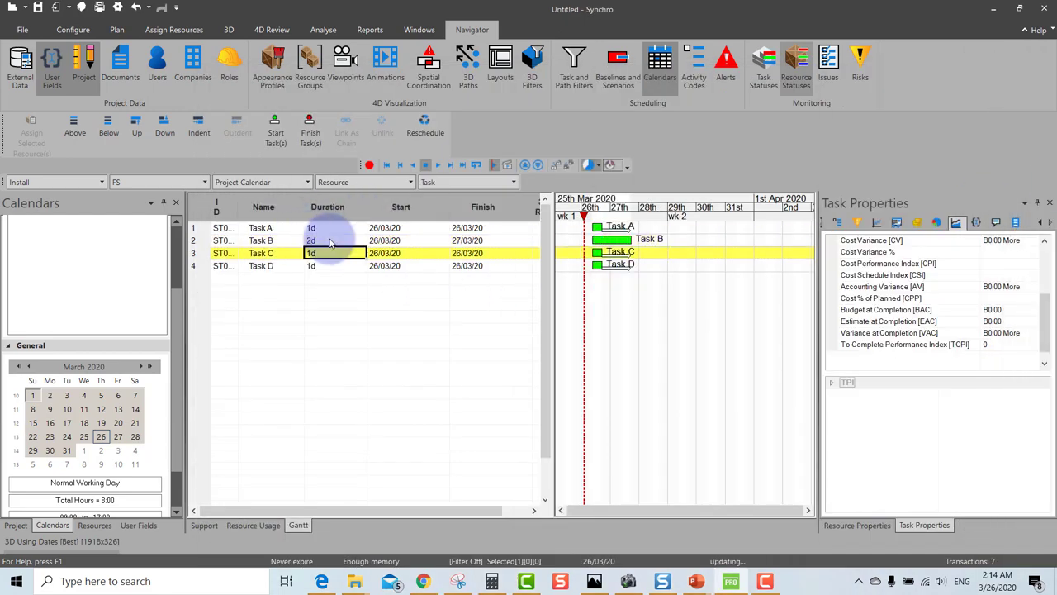
pyautogui.write('2')
pyautogui.press('Return')
pyautogui.write('2')
pyautogui.press('Return')
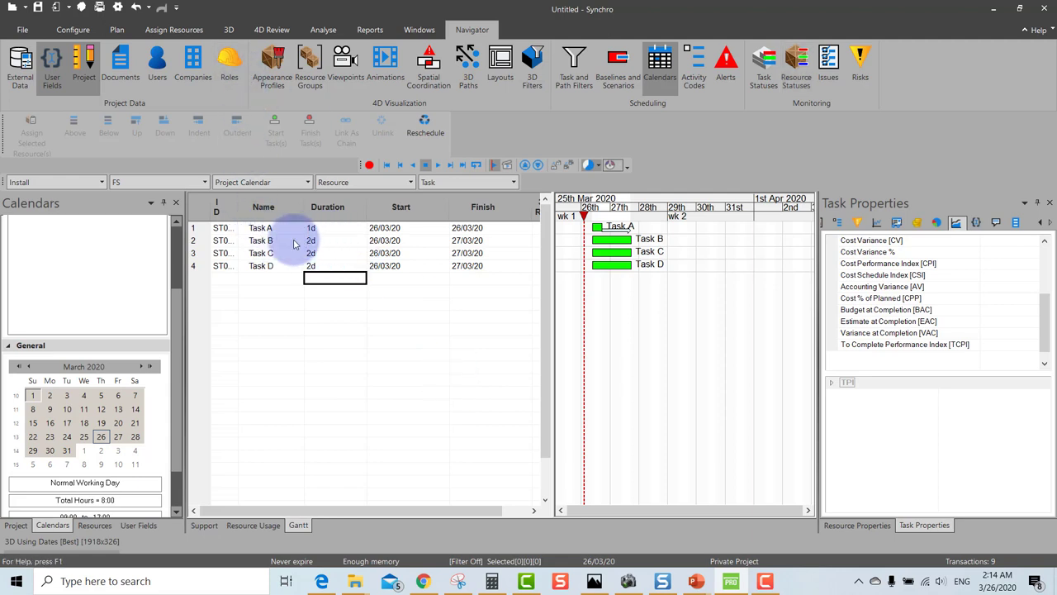
# Link Task A and Task B with a start-to-start link
pyautogui.click(263, 228)
pyautogui.keyDown('shift'); pyautogui.click(264, 241); pyautogui.keyUp('shift')
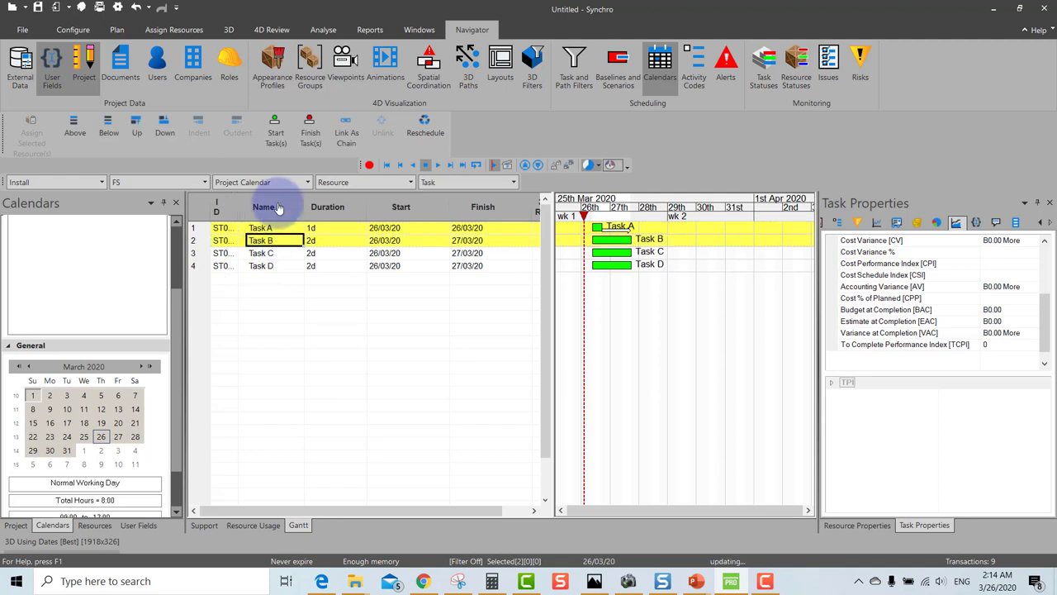
pyautogui.click(204, 183)
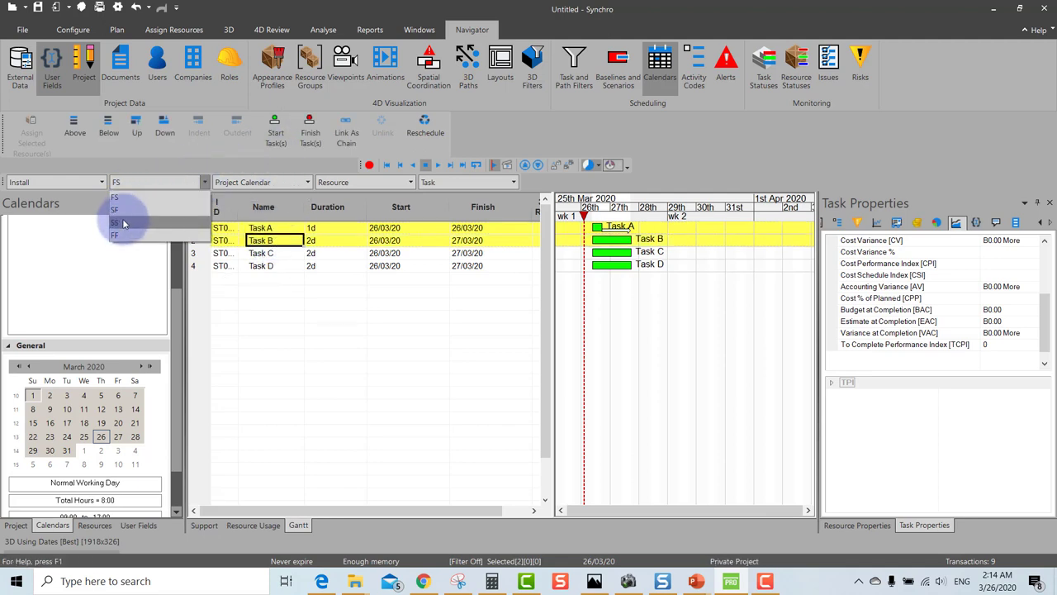
pyautogui.click(124, 207)
pyautogui.click(339, 143)
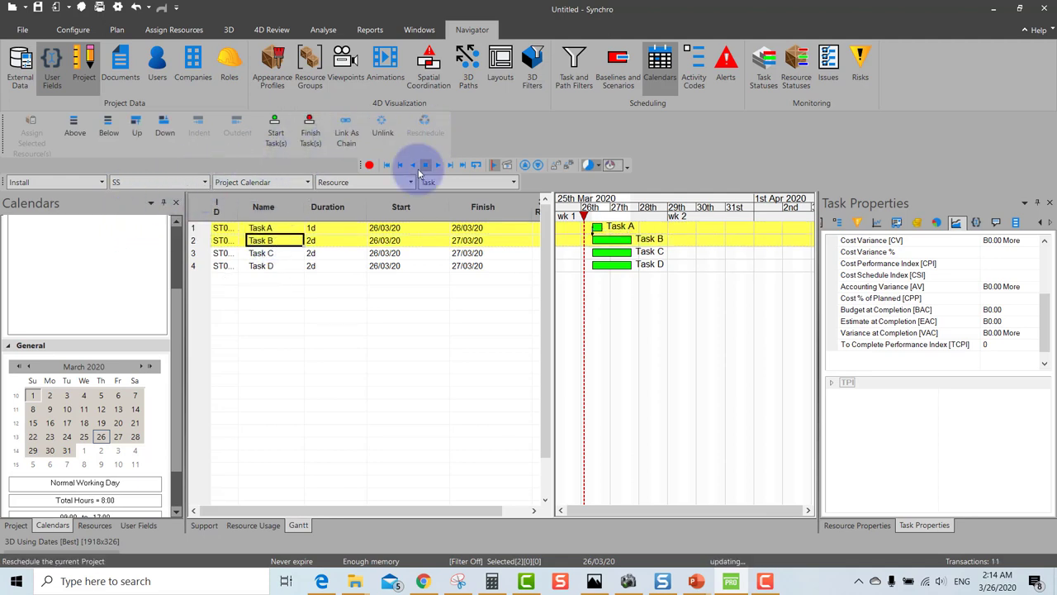
# Move Task C's start date to 27/03 and begin editing Task D's start
pyautogui.click(273, 254)
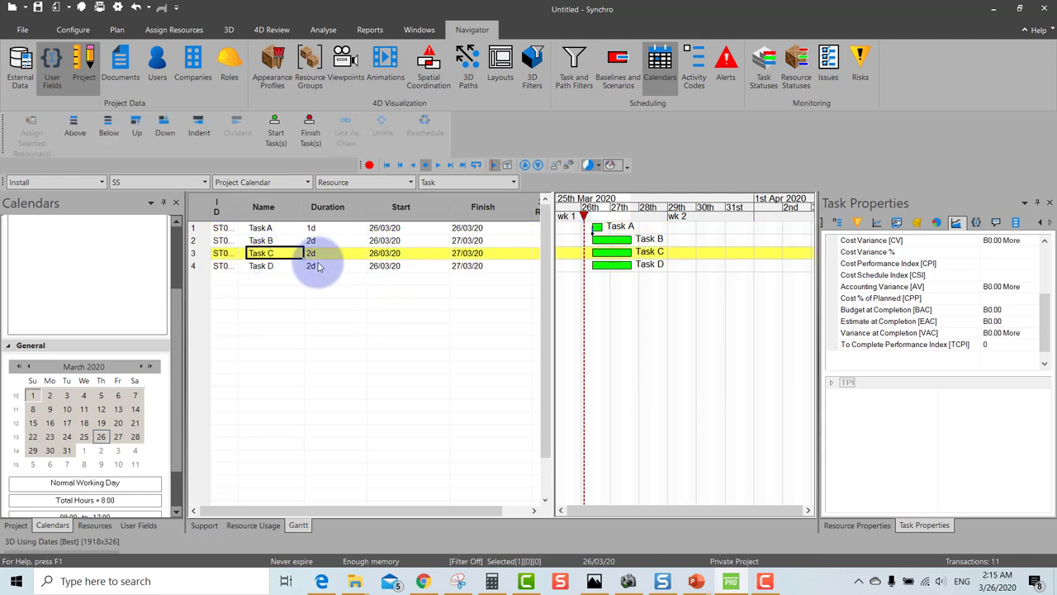
pyautogui.click(389, 256)
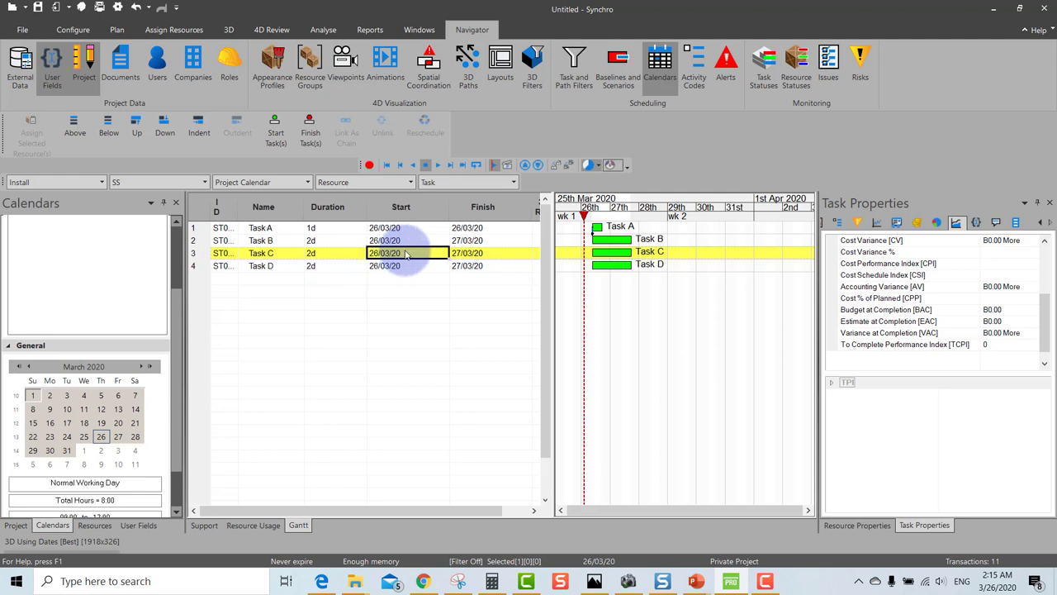
pyautogui.click(387, 254)
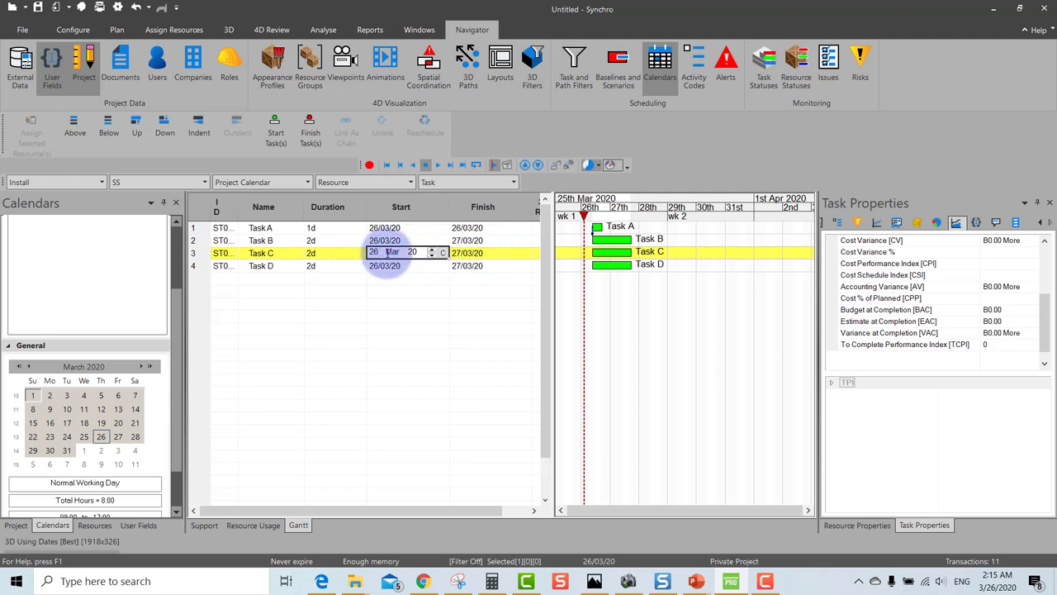
pyautogui.click(432, 250)
pyautogui.click(403, 278)
pyautogui.click(403, 267)
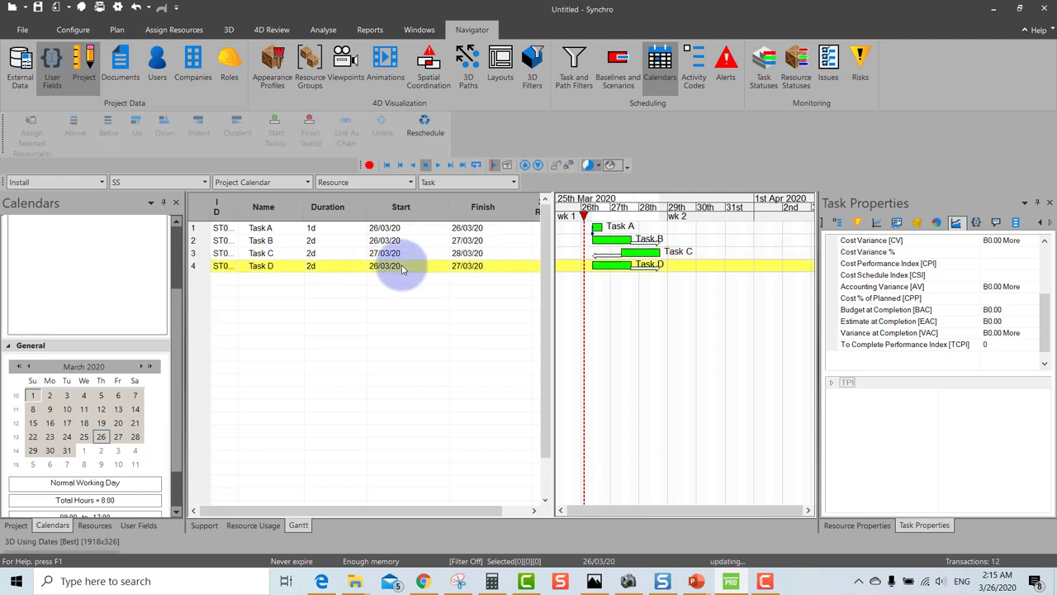
pyautogui.click(402, 258)
pyautogui.click(395, 265)
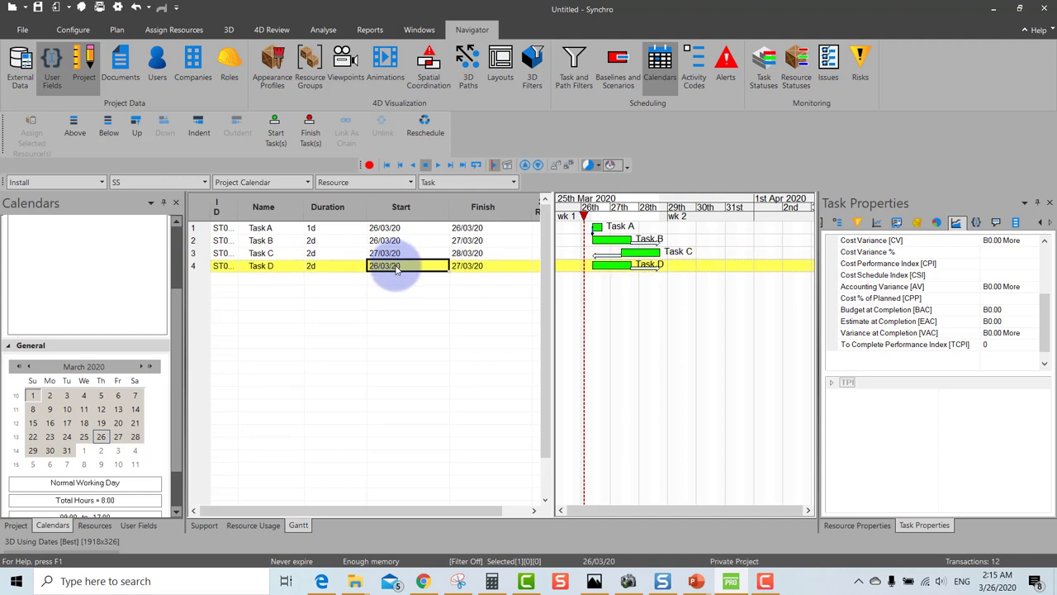
# Link Task A and Task C, then switch to finish-to-start, unlink them, and reschedule
pyautogui.click(262, 228)
pyautogui.keyDown('ctrl'); pyautogui.click(279, 253); pyautogui.keyUp('ctrl')
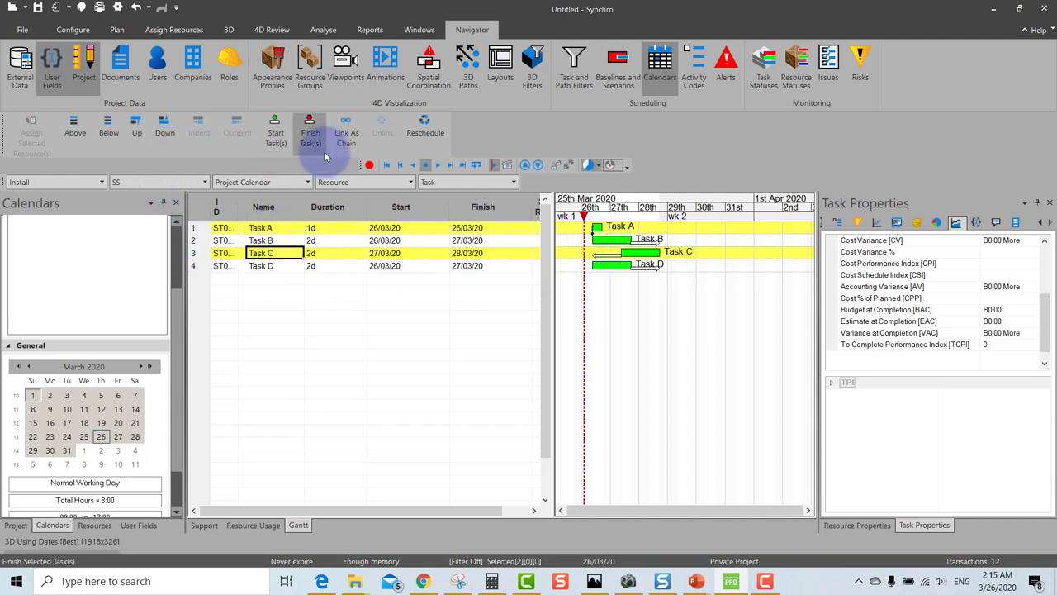
pyautogui.click(424, 131)
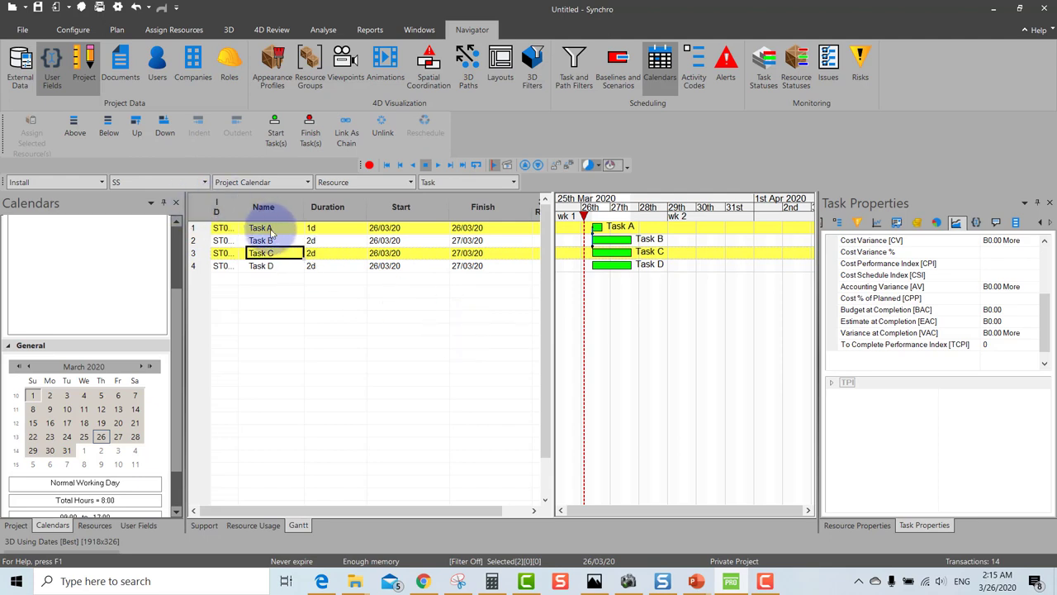
pyautogui.click(201, 181)
pyautogui.click(143, 199)
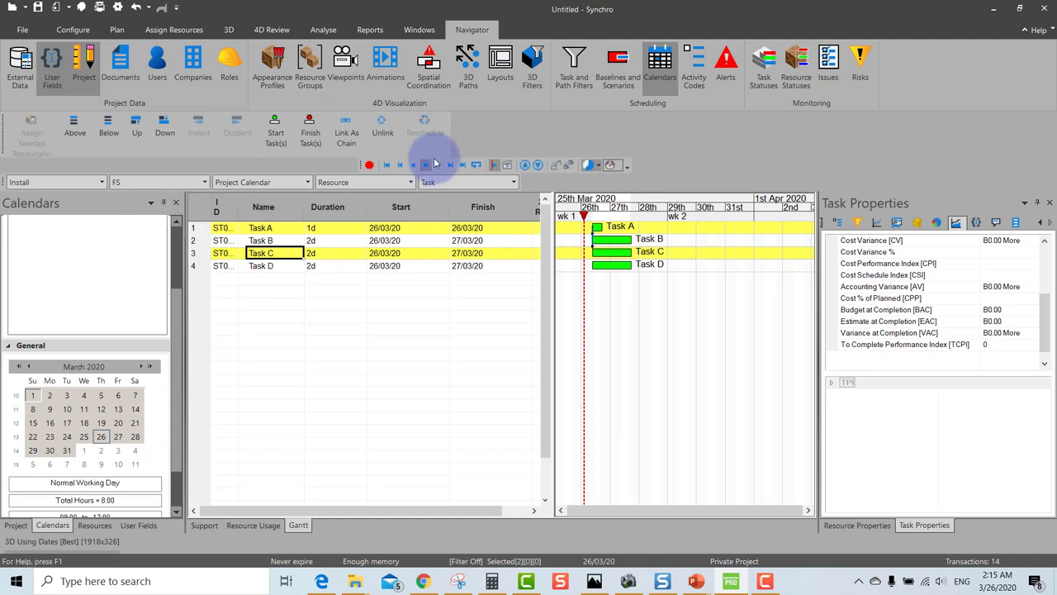
pyautogui.click(383, 137)
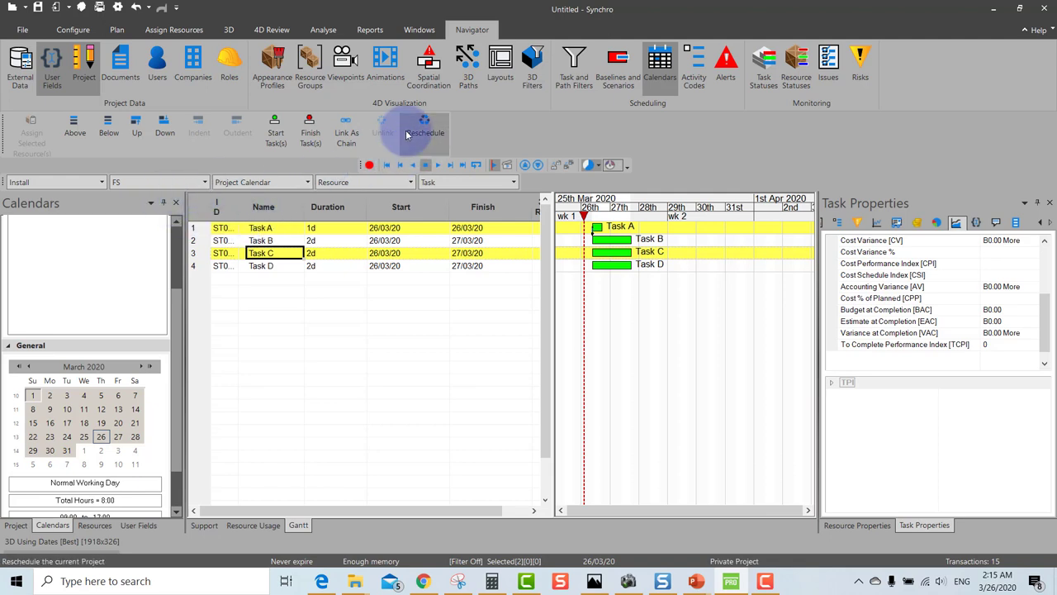
pyautogui.click(345, 134)
pyautogui.click(425, 132)
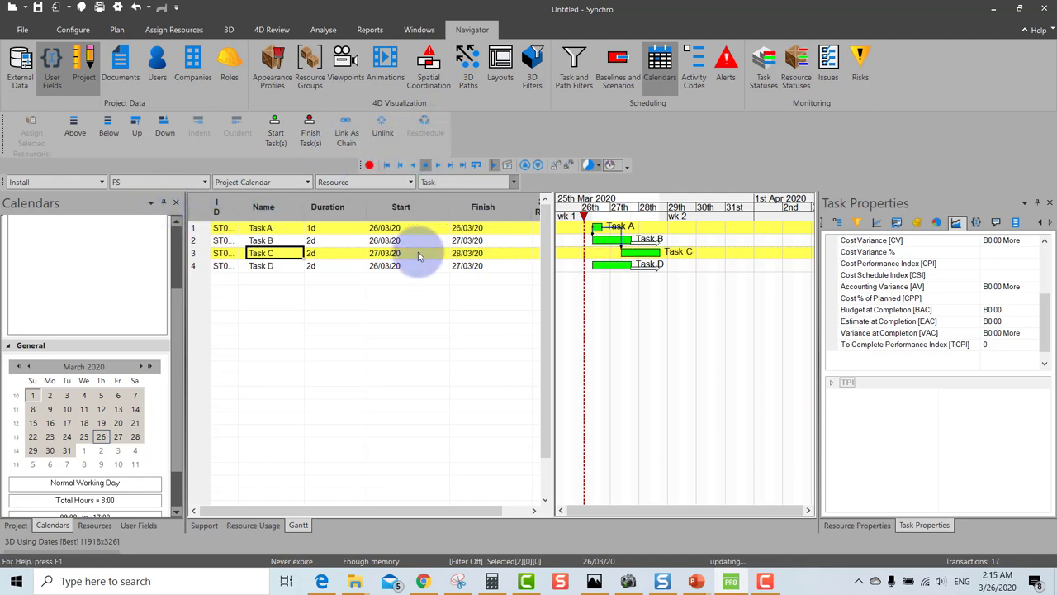
pyautogui.click(364, 328)
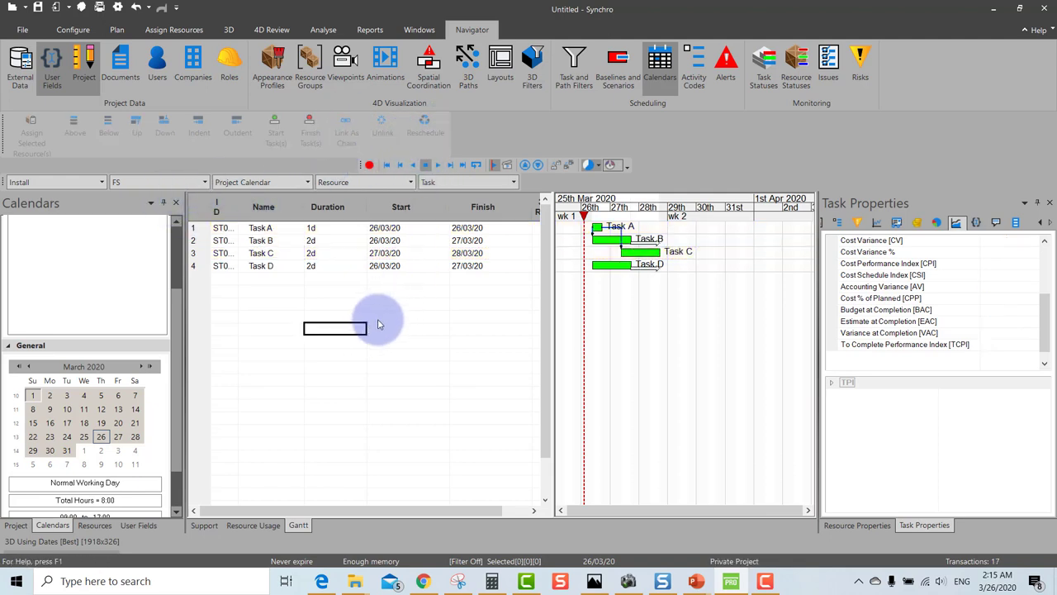
# Chain Task D to follow Task C finish-to-start
pyautogui.click(261, 253)
pyautogui.keyDown('ctrl'); pyautogui.click(261, 265); pyautogui.keyUp('ctrl')
pyautogui.click(345, 136)
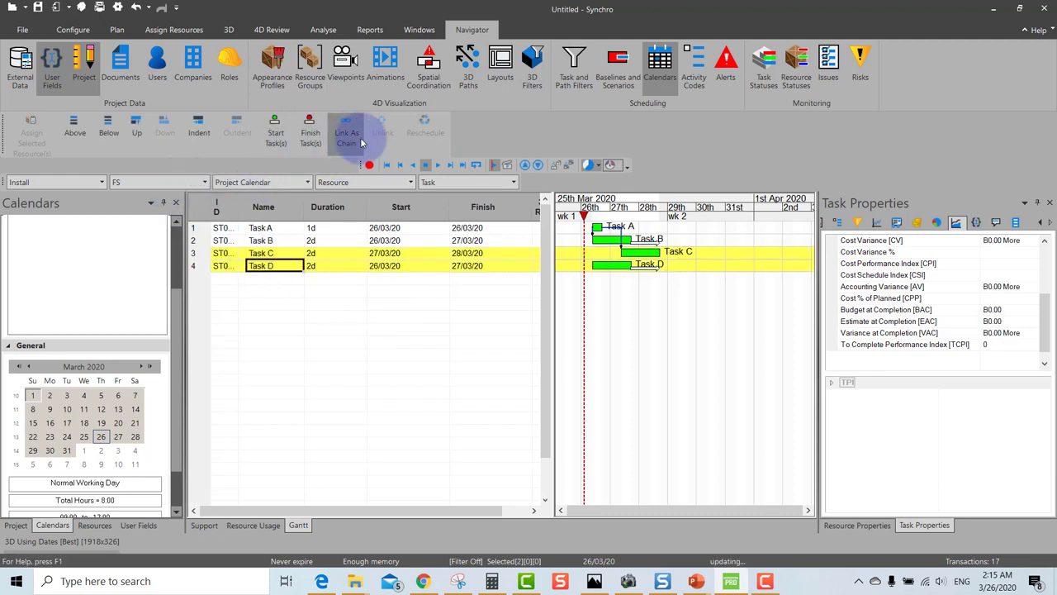
pyautogui.click(423, 136)
pyautogui.click(378, 334)
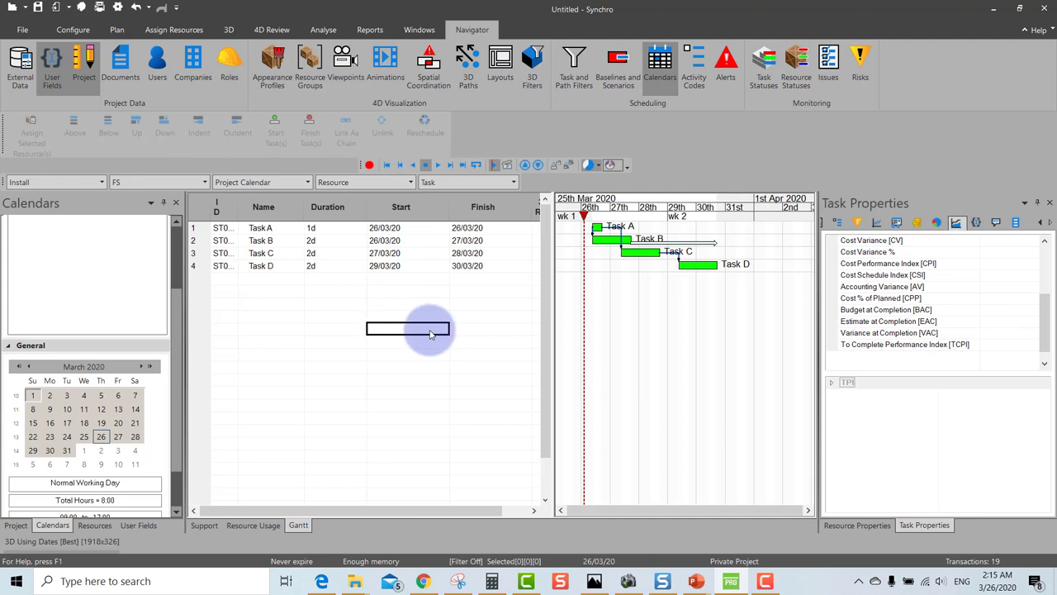
pyautogui.moveTo(406, 509)
pyautogui.mouseDown()
pyautogui.moveTo(430, 511)
pyautogui.moveTo(377, 507)
pyautogui.mouseUp()
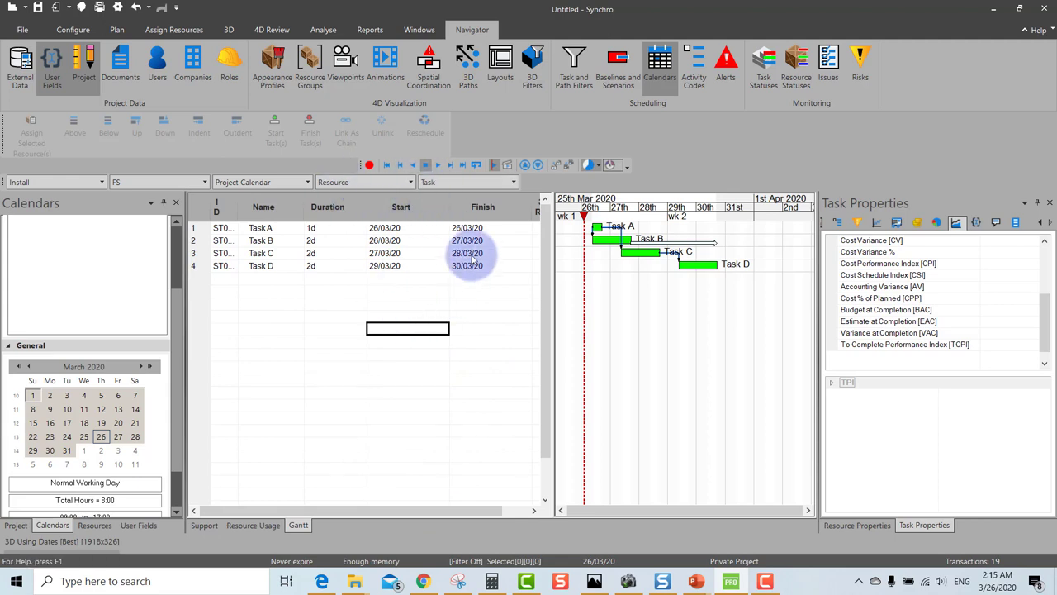
# Add Actual Direct Cost, Budgeted Direct Cost, Actual Total Cost and Budgeted Total Cost [BAC] columns
pyautogui.rightClick(508, 207)
pyautogui.click(535, 210)
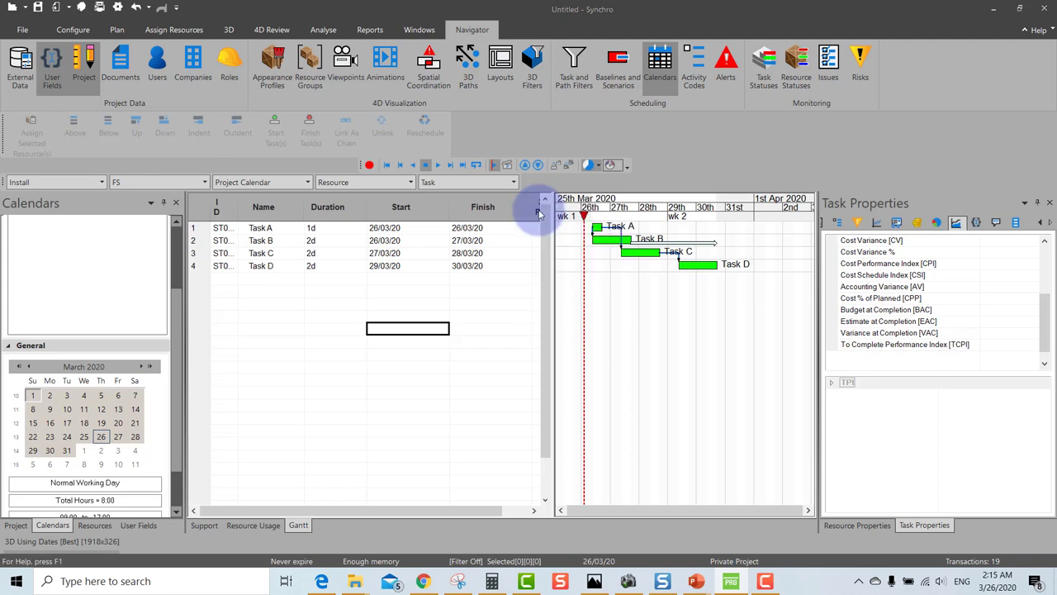
pyautogui.moveTo(516, 173); pyautogui.dragTo(452, 174)
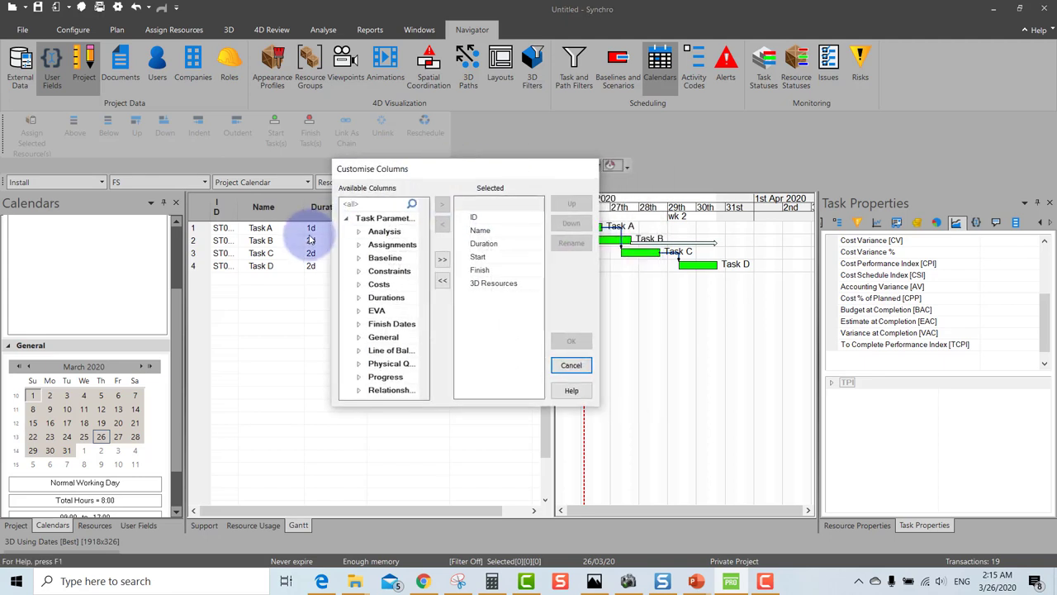
pyautogui.click(362, 204)
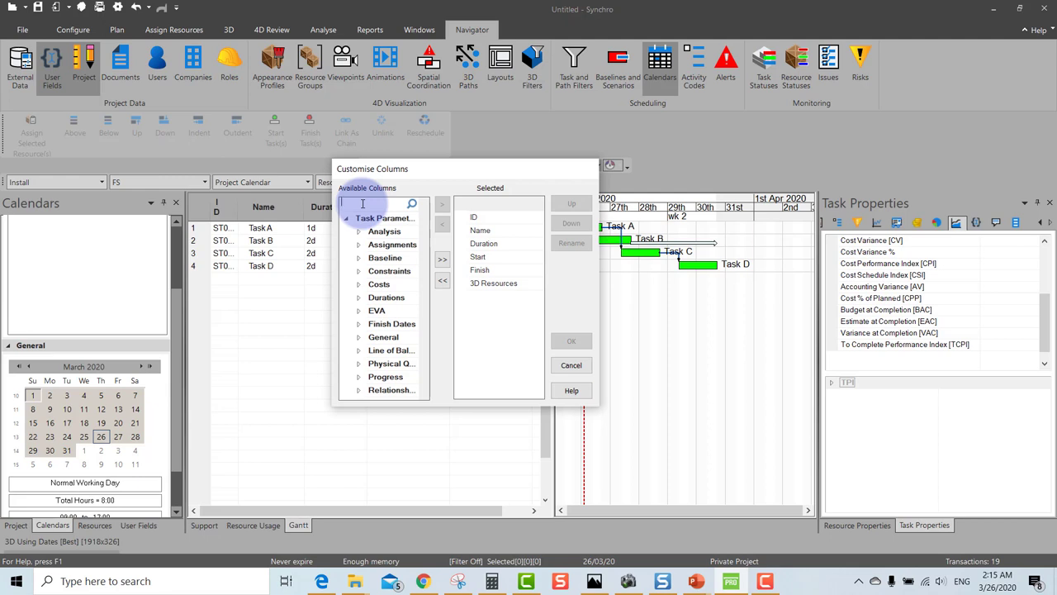
pyautogui.write('direc')
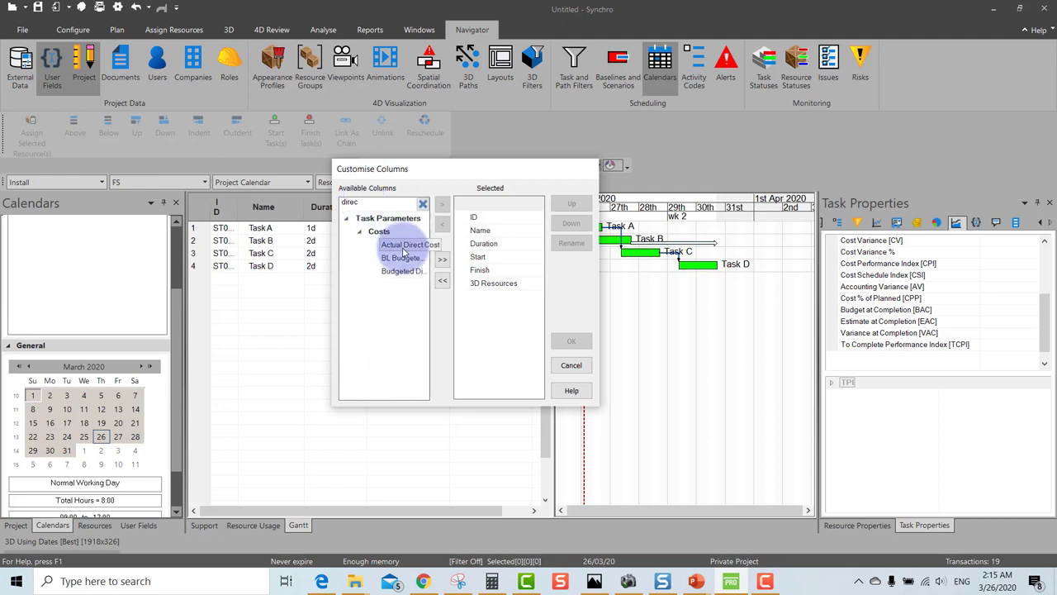
pyautogui.doubleClick(410, 247)
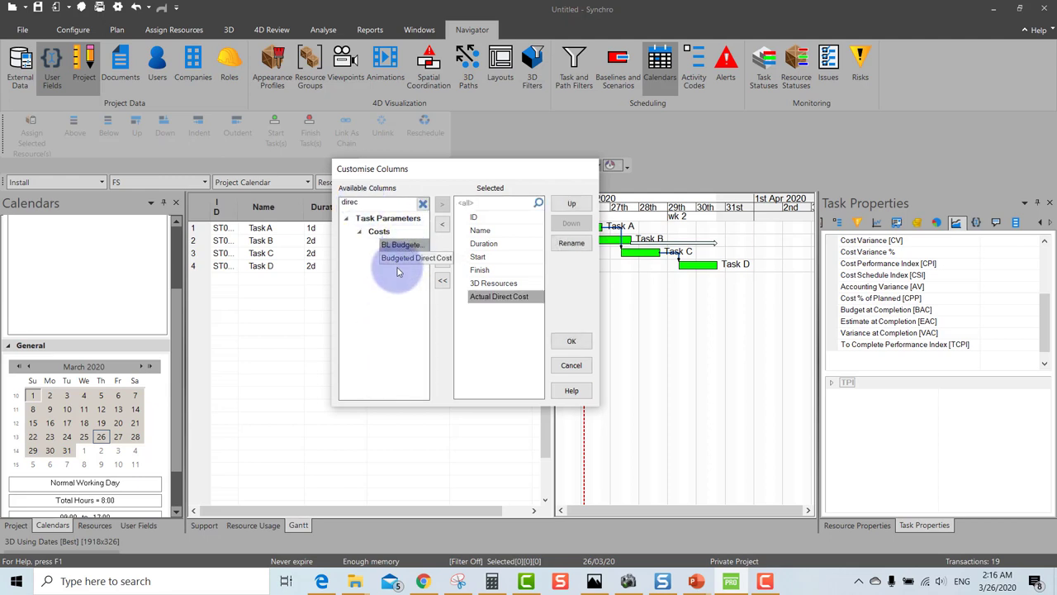
pyautogui.doubleClick(397, 260)
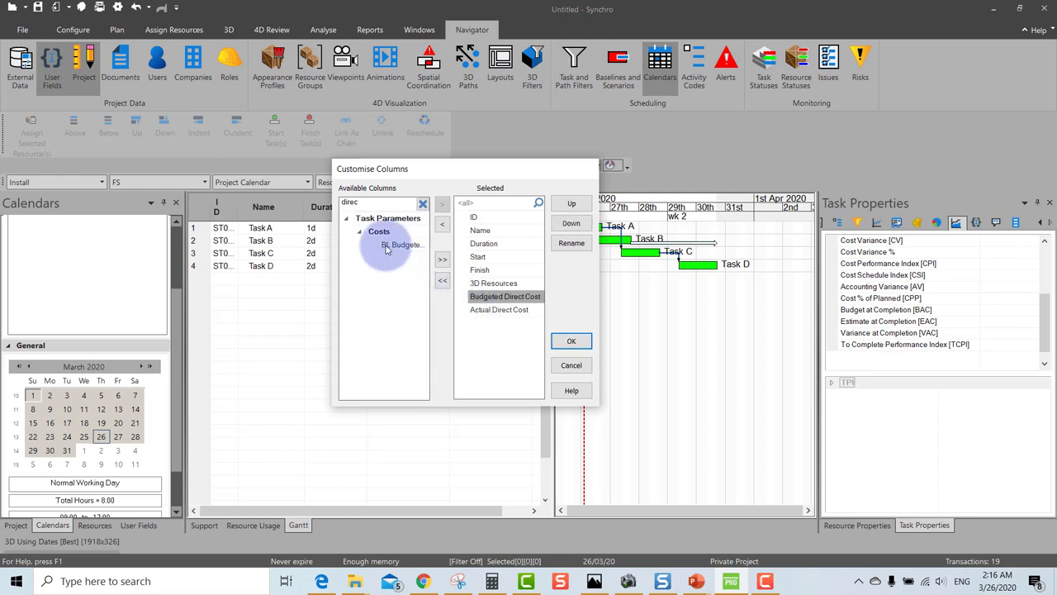
pyautogui.write('total')
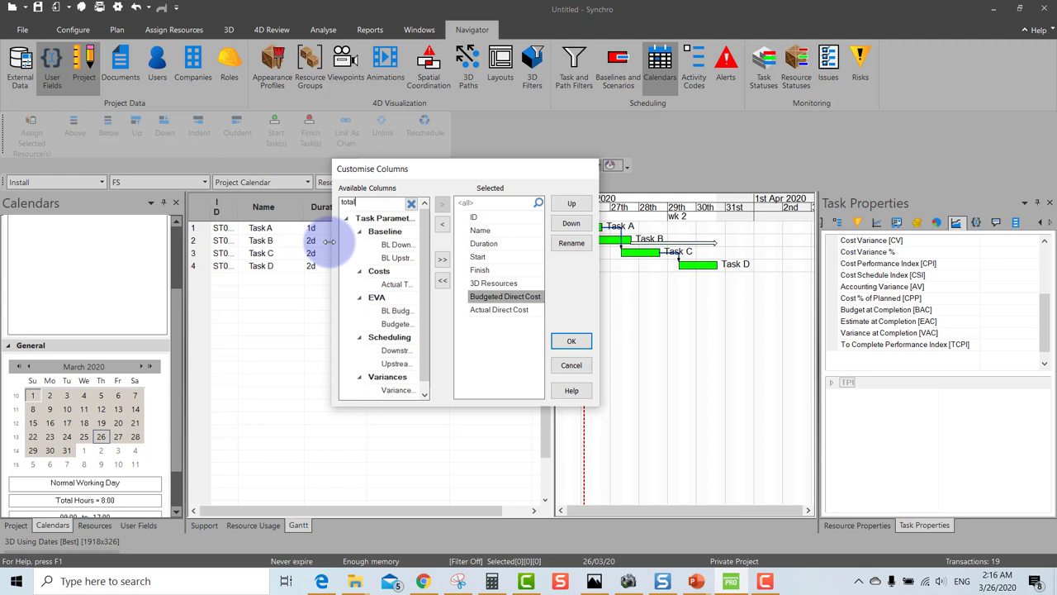
pyautogui.moveTo(333, 238); pyautogui.dragTo(212, 238)
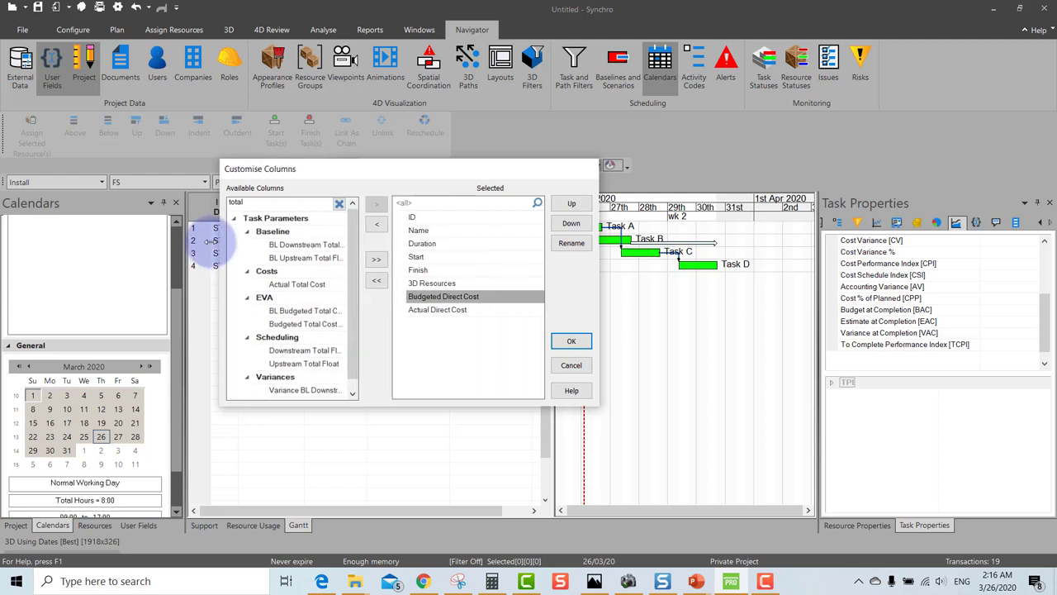
pyautogui.doubleClick(299, 284)
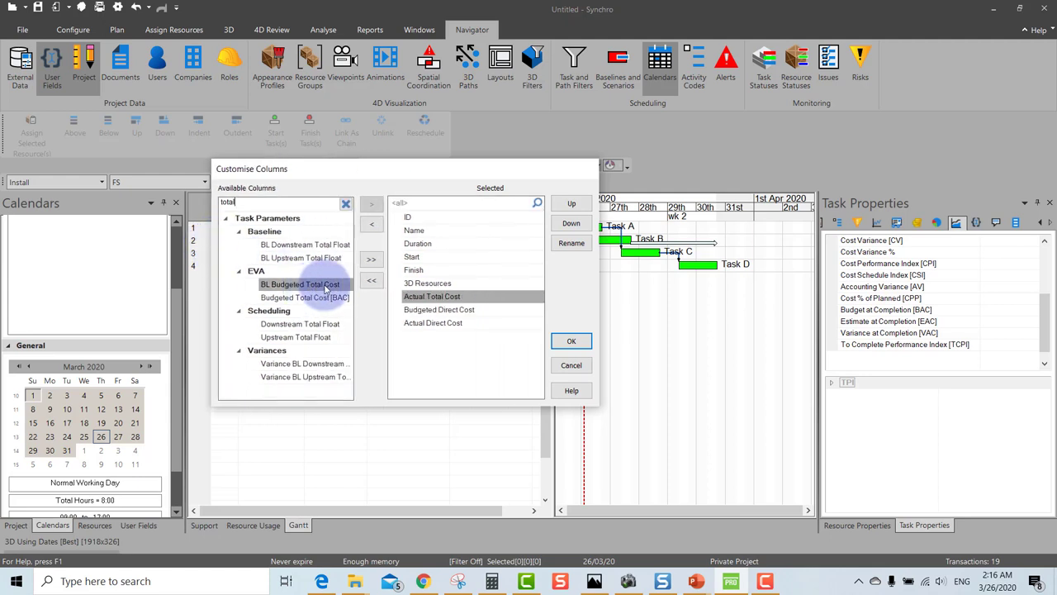
pyautogui.doubleClick(293, 297)
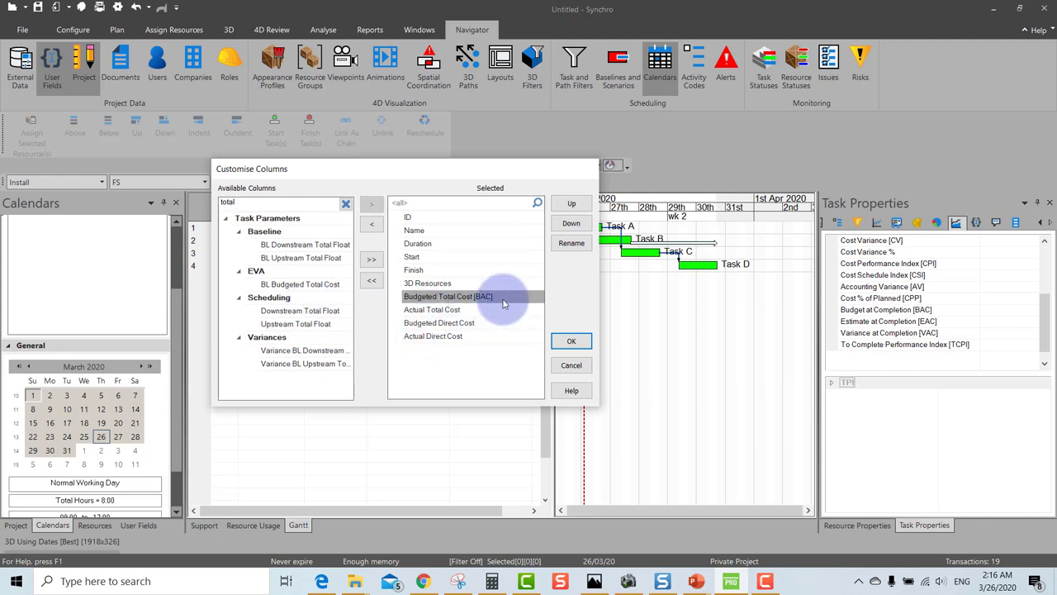
# Move Budgeted Direct Cost and Budgeted Total Cost [BAC] up to follow Duration
pyautogui.click(461, 323)
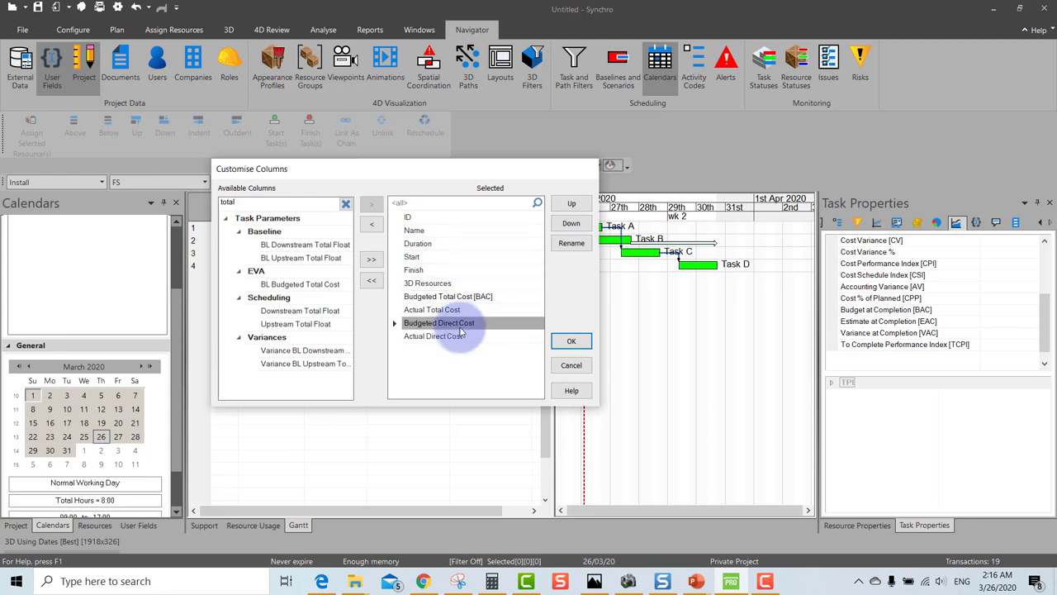
pyautogui.click(570, 207)
pyautogui.click(570, 205)
pyautogui.click(570, 204)
pyautogui.click(570, 204)
pyautogui.click(570, 204)
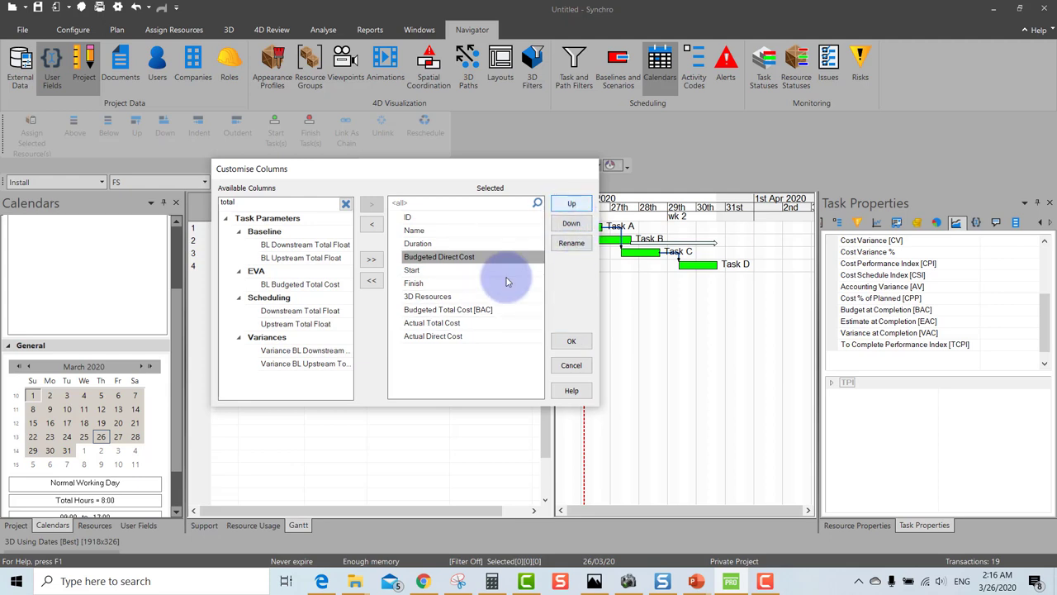
pyautogui.click(470, 313)
pyautogui.click(570, 204)
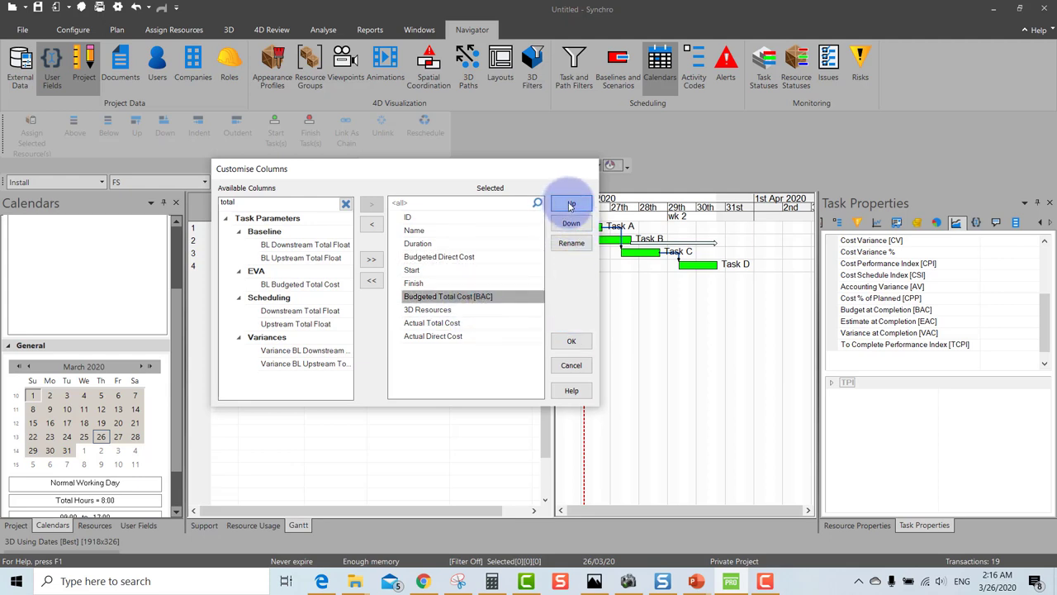
pyautogui.click(570, 204)
pyautogui.click(570, 204)
pyautogui.click(473, 273)
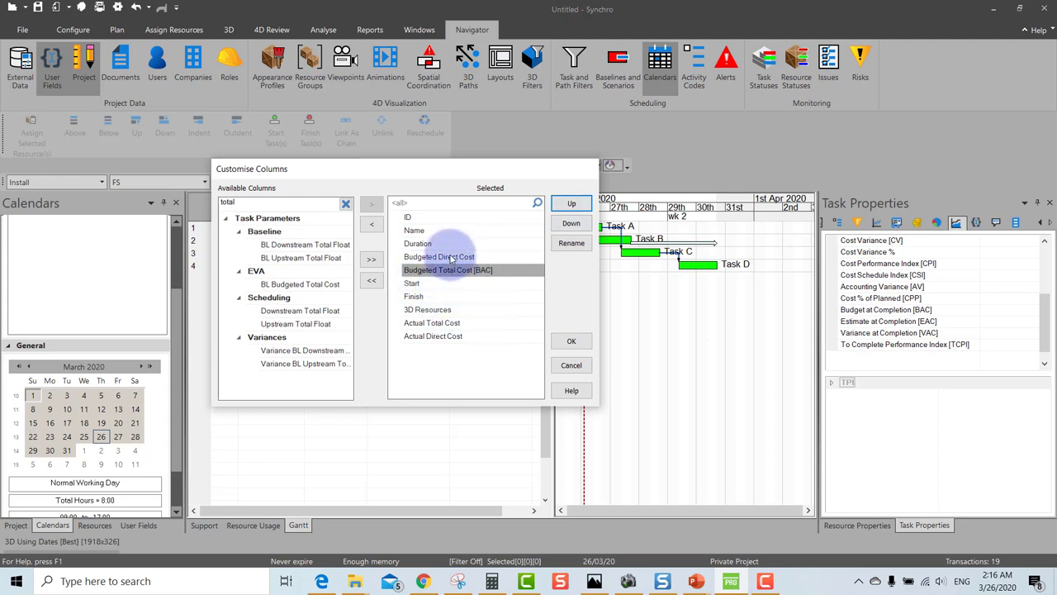
# Move Actual Total Cost and Actual Direct Cost under the budget columns and apply
pyautogui.click(453, 270)
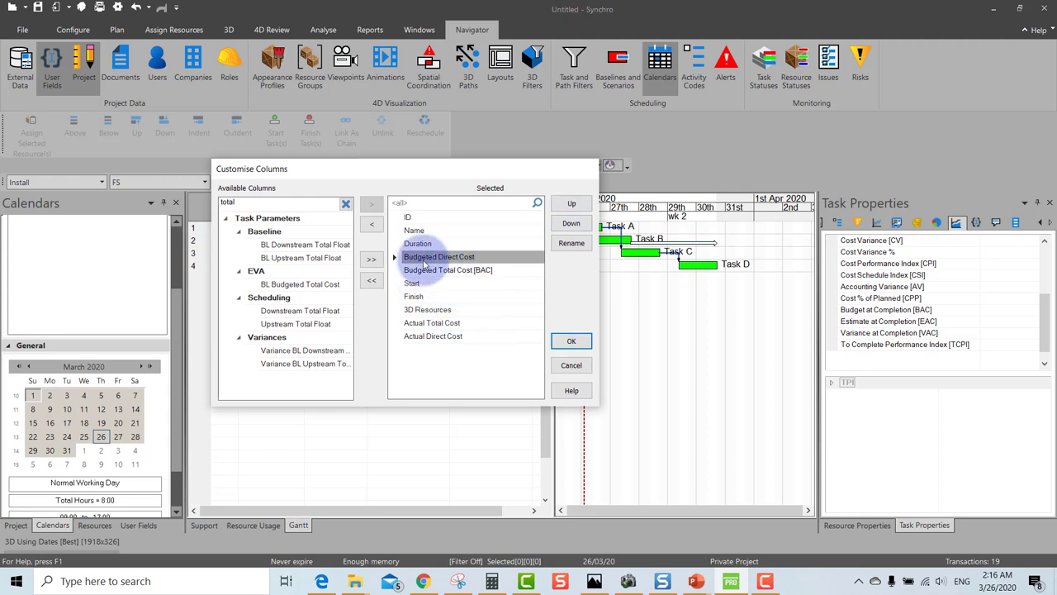
pyautogui.click(432, 323)
pyautogui.click(571, 204)
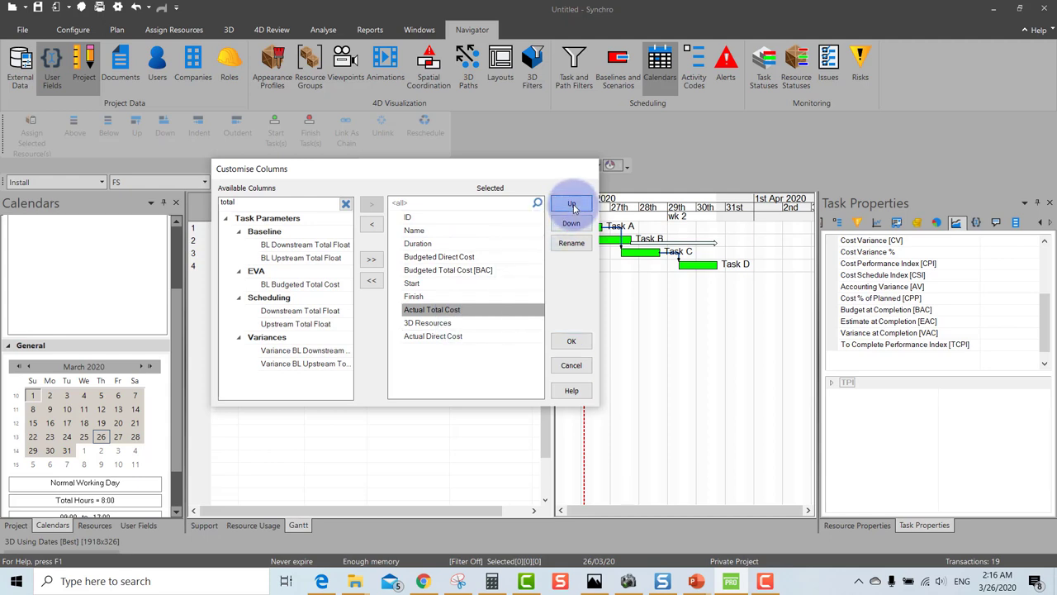
pyautogui.click(571, 204)
pyautogui.click(572, 205)
pyautogui.click(463, 332)
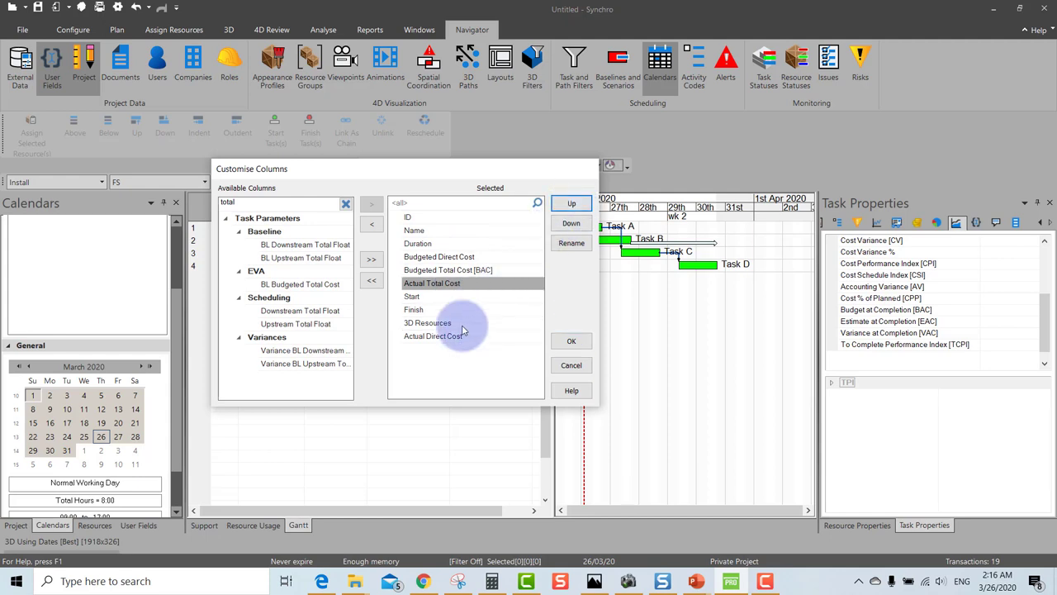
pyautogui.click(572, 204)
pyautogui.click(572, 204)
pyautogui.click(572, 204)
pyautogui.click(571, 204)
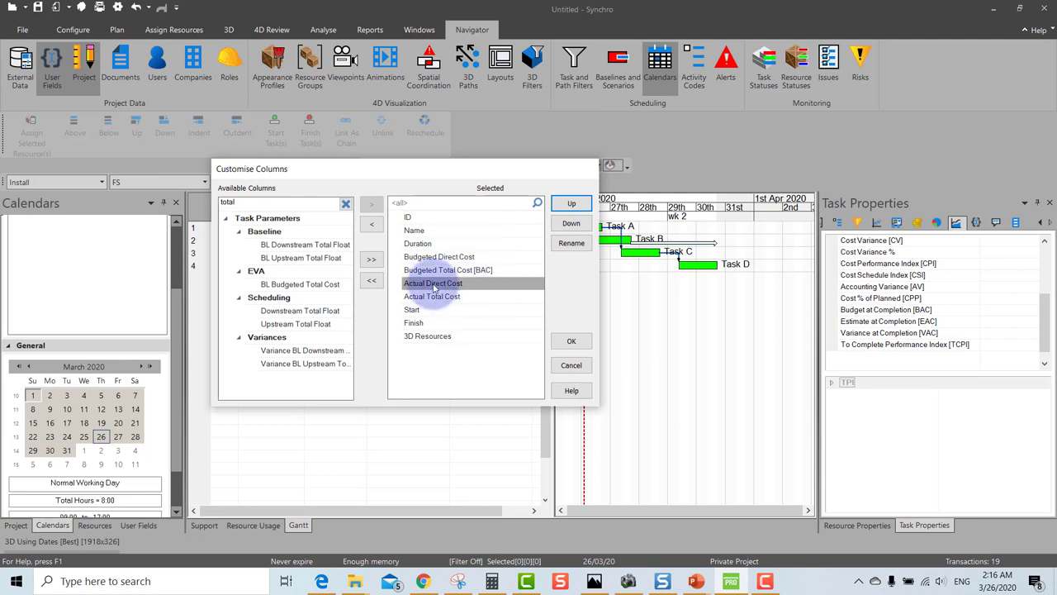
pyautogui.click(571, 341)
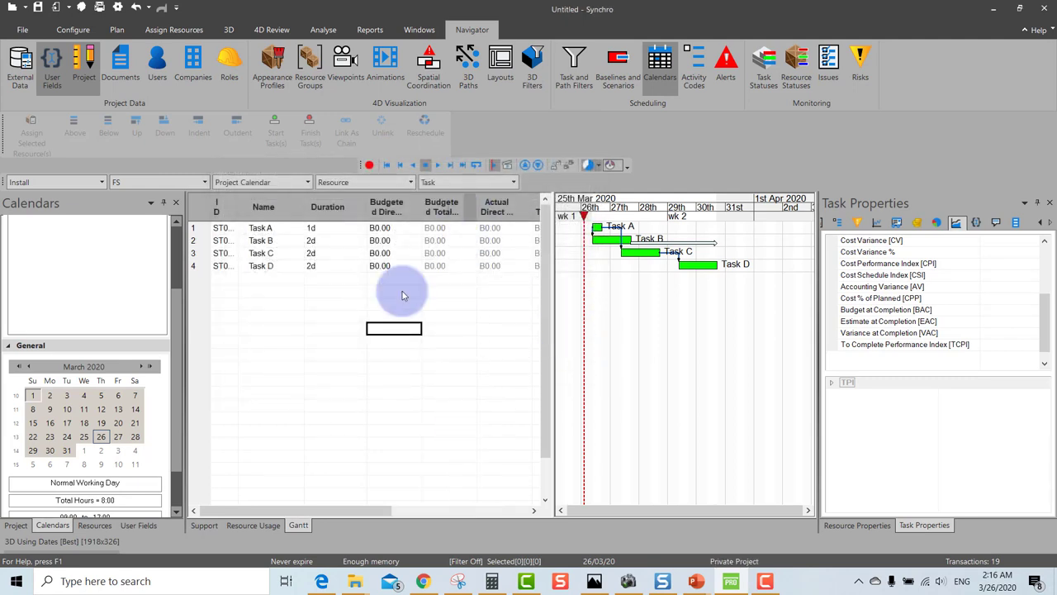
# Widen the Budgeted Direct Cost column and enter 5,000 as Task A's budgeted direct cost
pyautogui.moveTo(334, 510)
pyautogui.mouseDown()
pyautogui.moveTo(366, 509)
pyautogui.moveTo(300, 510)
pyautogui.mouseUp()
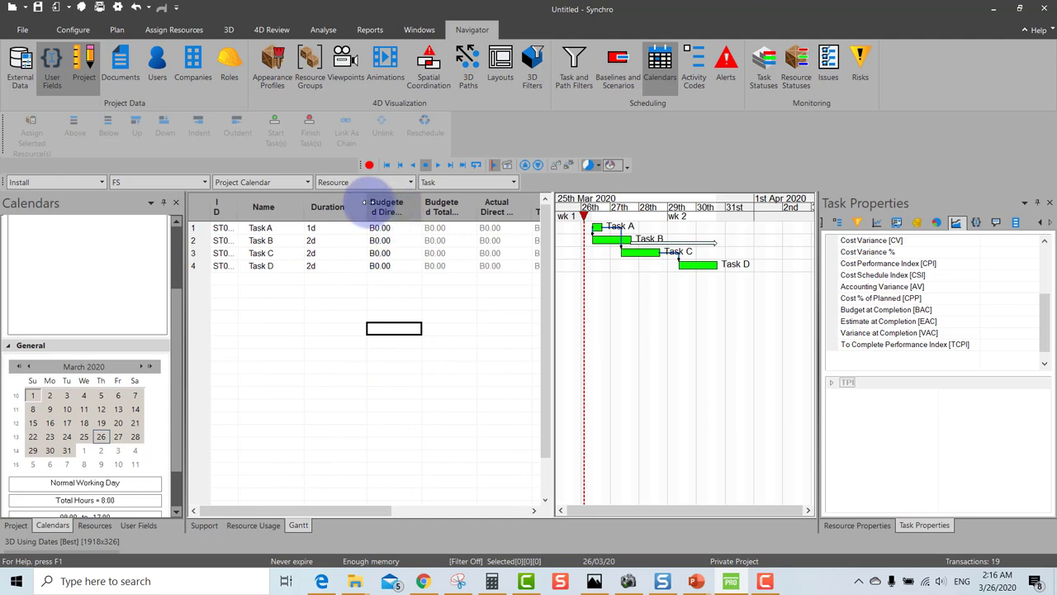
pyautogui.moveTo(422, 202); pyautogui.dragTo(453, 201)
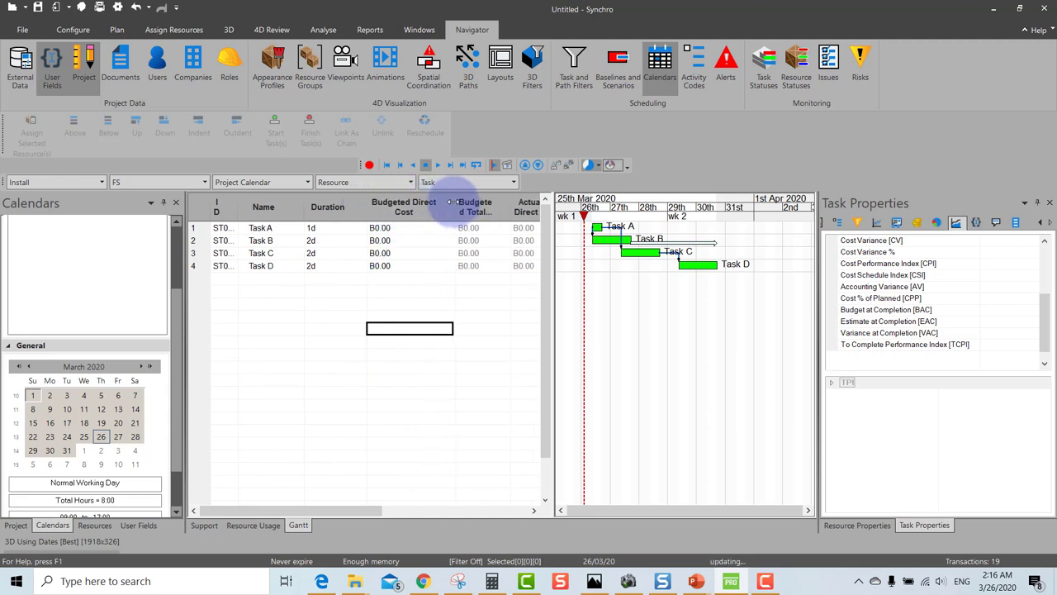
pyautogui.click(397, 231)
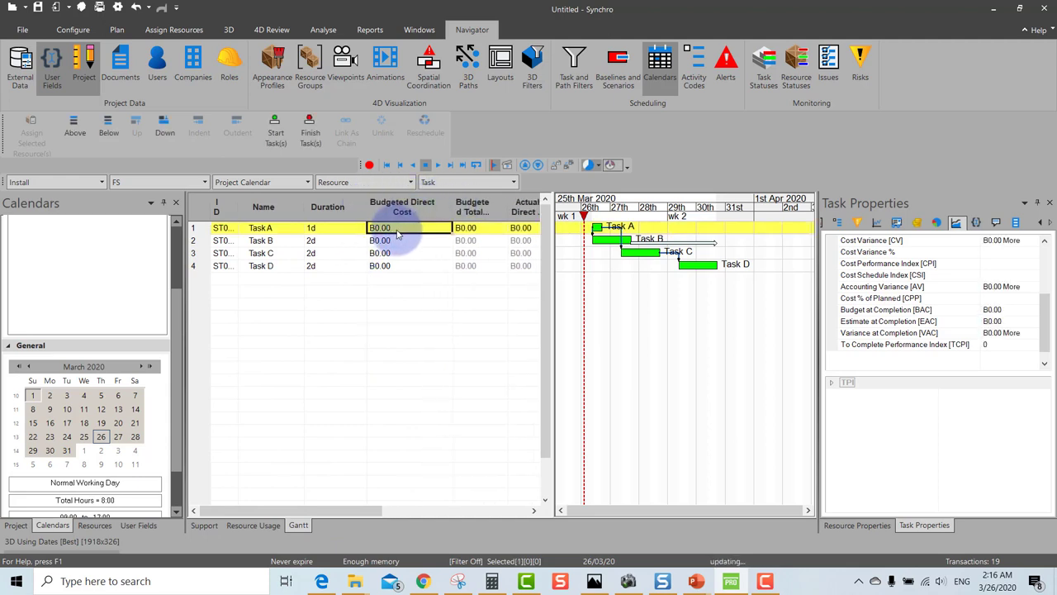
pyautogui.doubleClick(408, 225)
pyautogui.write('5000')
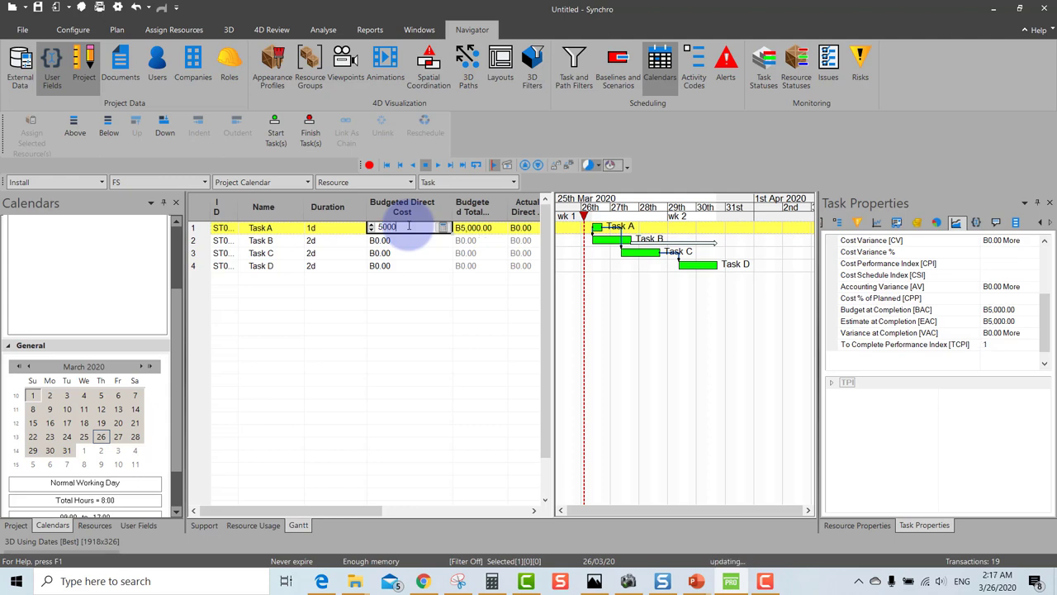
pyautogui.press('Return')
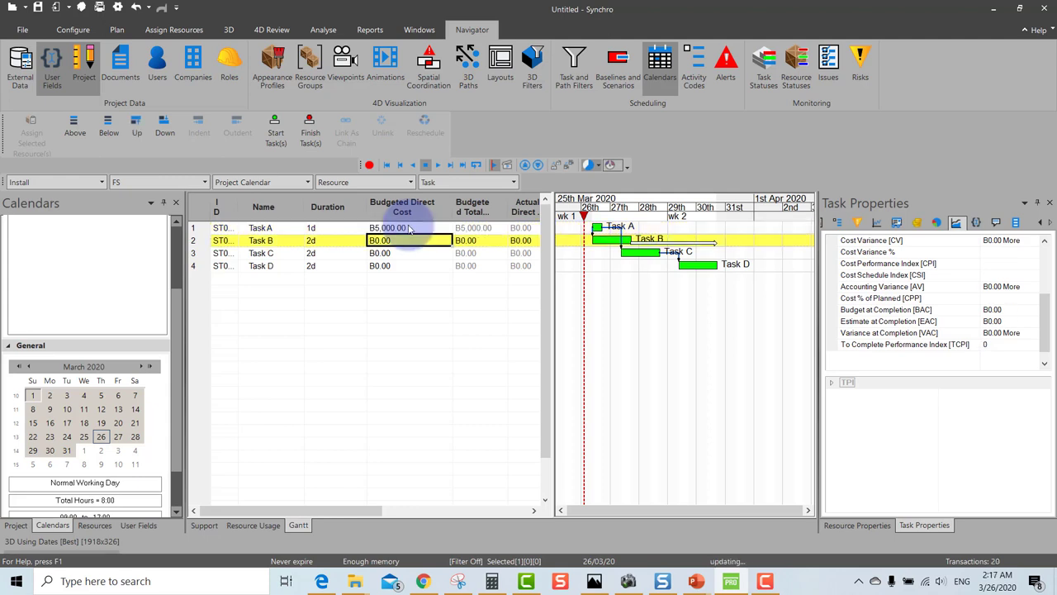
pyautogui.click(410, 228)
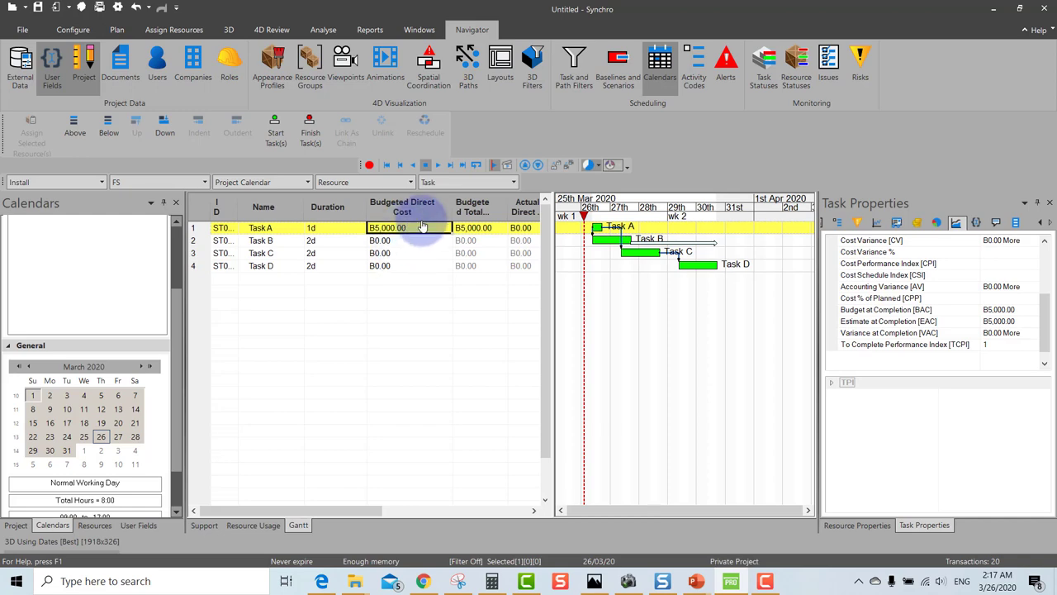
pyautogui.click(10, 37)
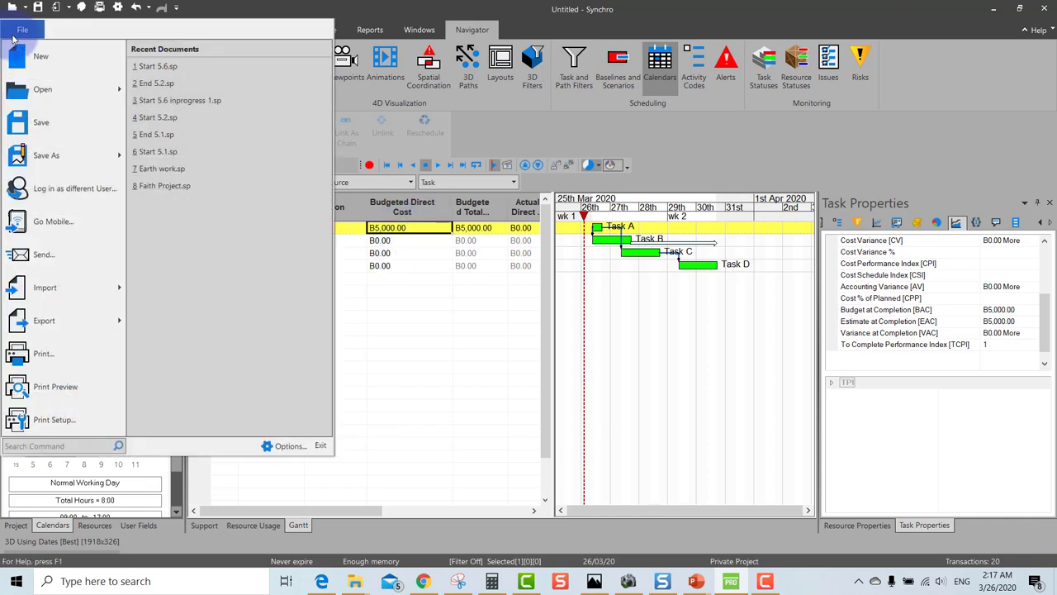
pyautogui.click(284, 444)
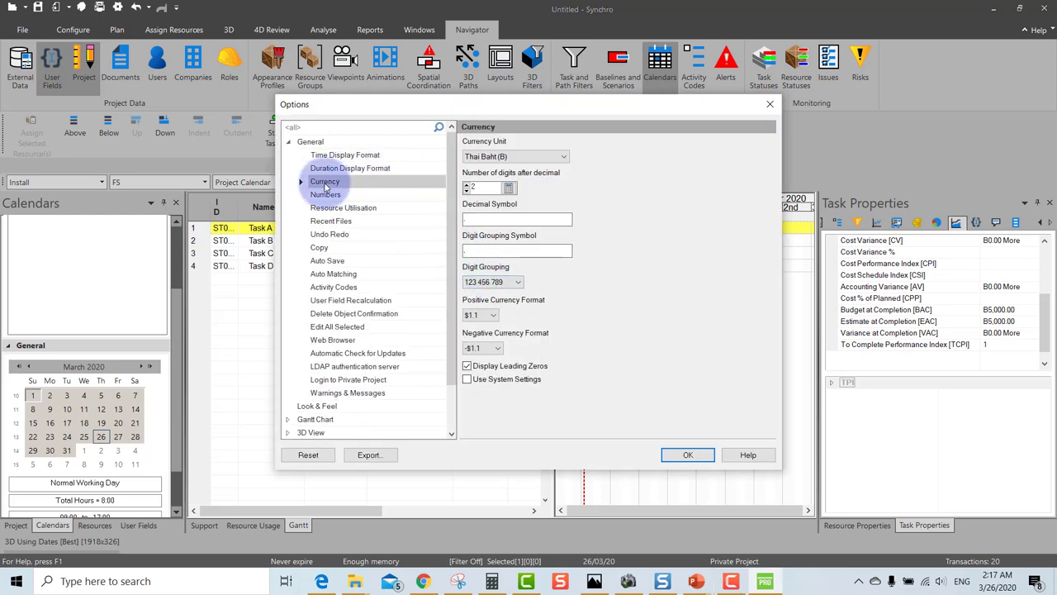
pyautogui.click(532, 157)
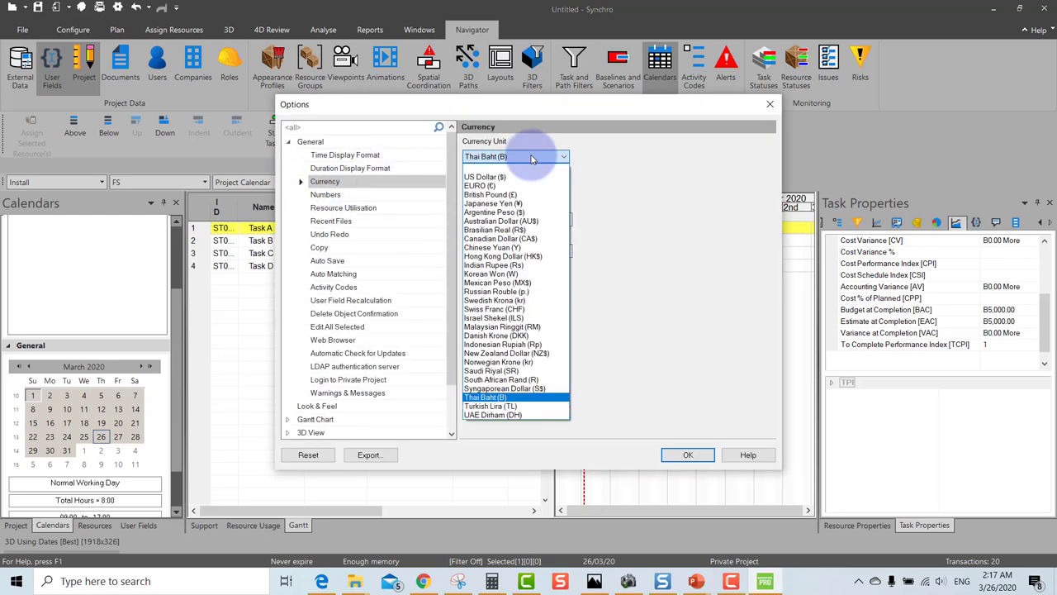
pyautogui.click(504, 397)
pyautogui.click(687, 454)
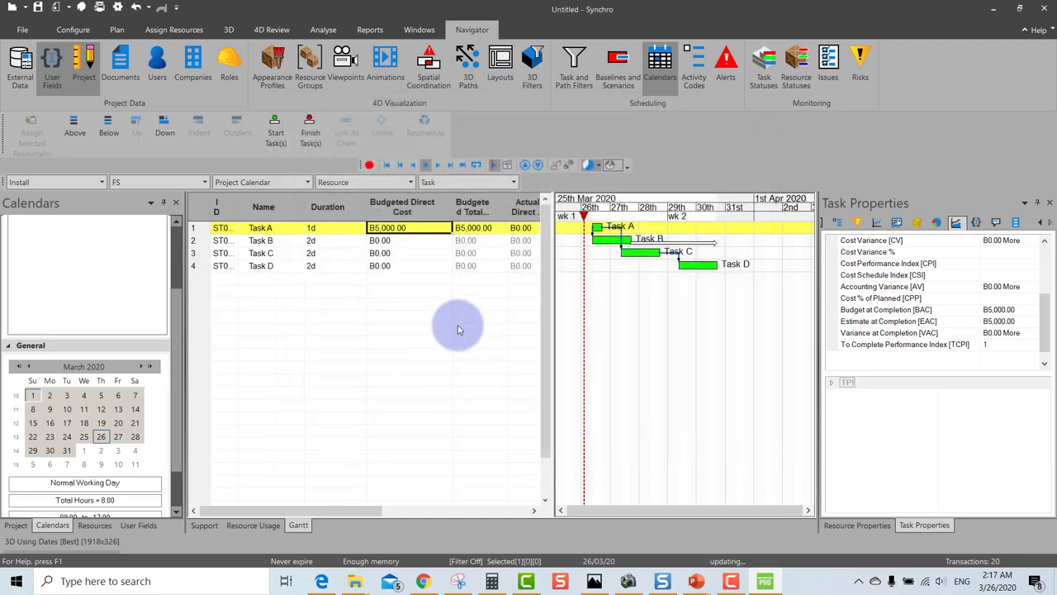
pyautogui.click(405, 242)
pyautogui.write('10000')
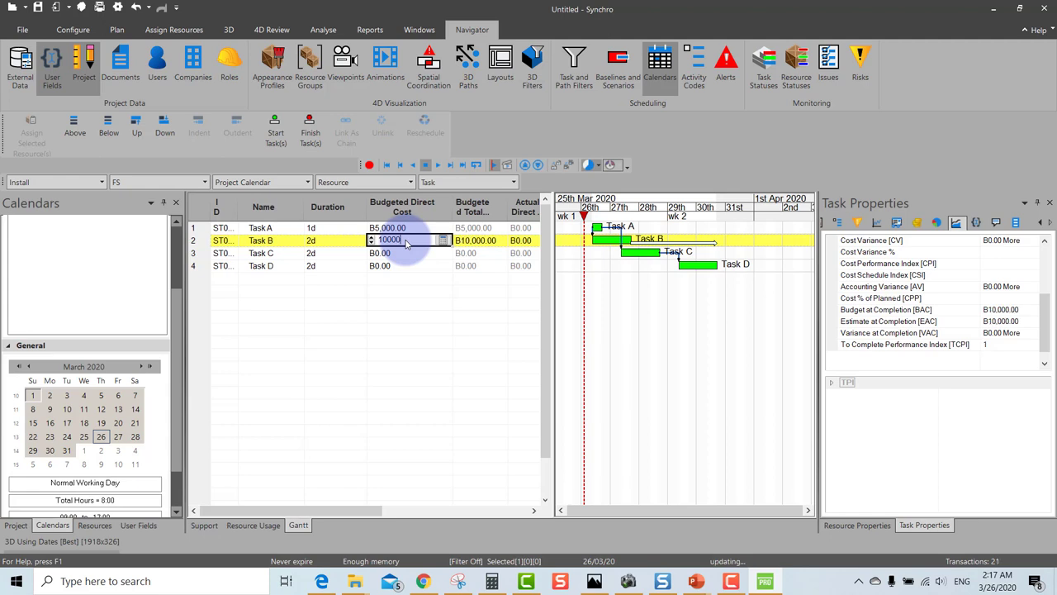
# Enter budgeted direct costs of 10,000, 20,000 and 10,000 for Tasks B, C and D
pyautogui.press('Return')
pyautogui.write('20000')
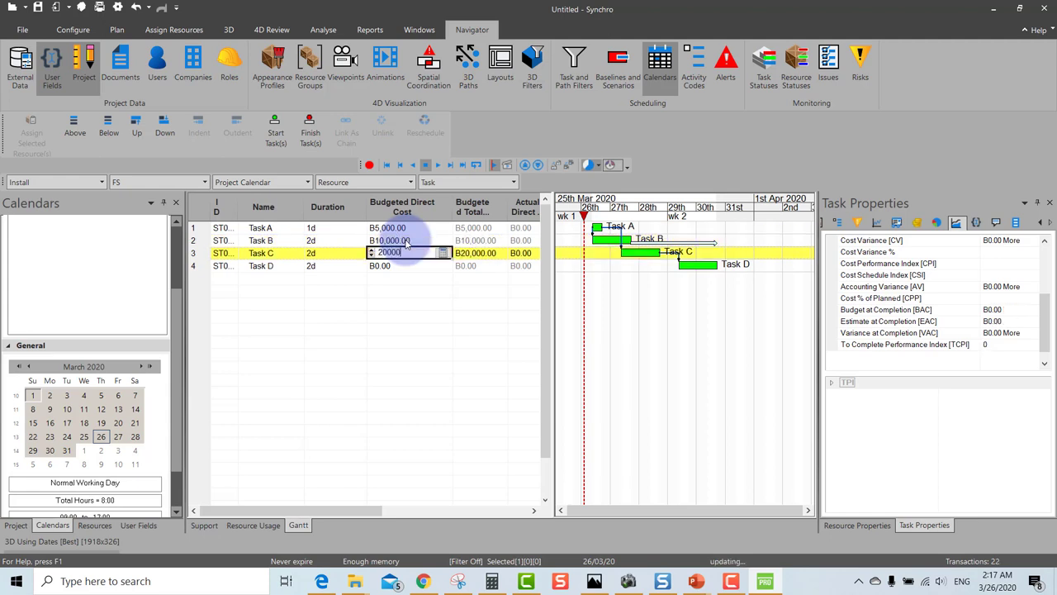
pyautogui.press('Return')
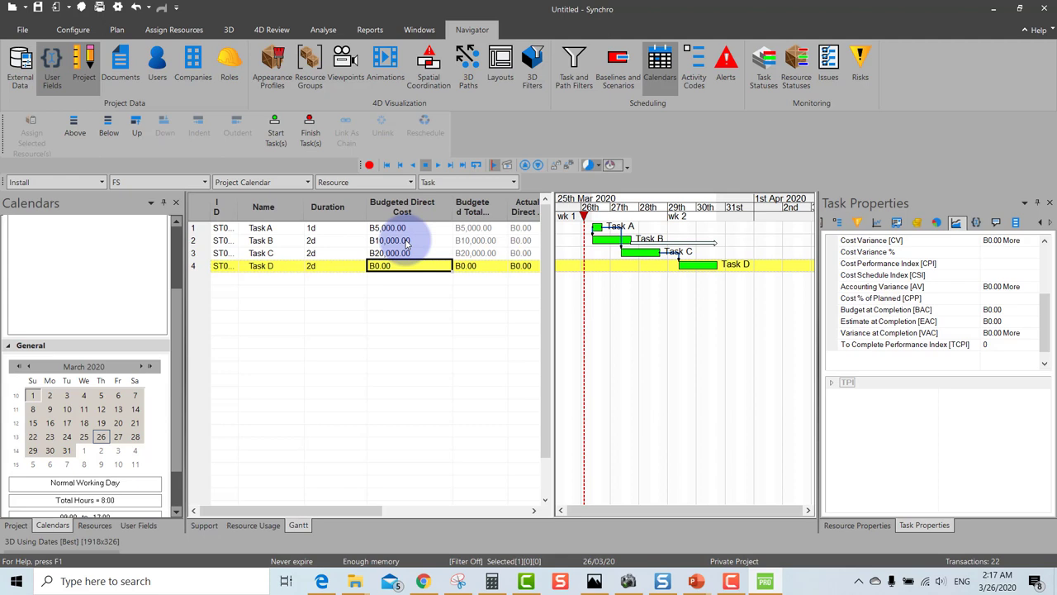
pyautogui.write('10000')
pyautogui.press('Return')
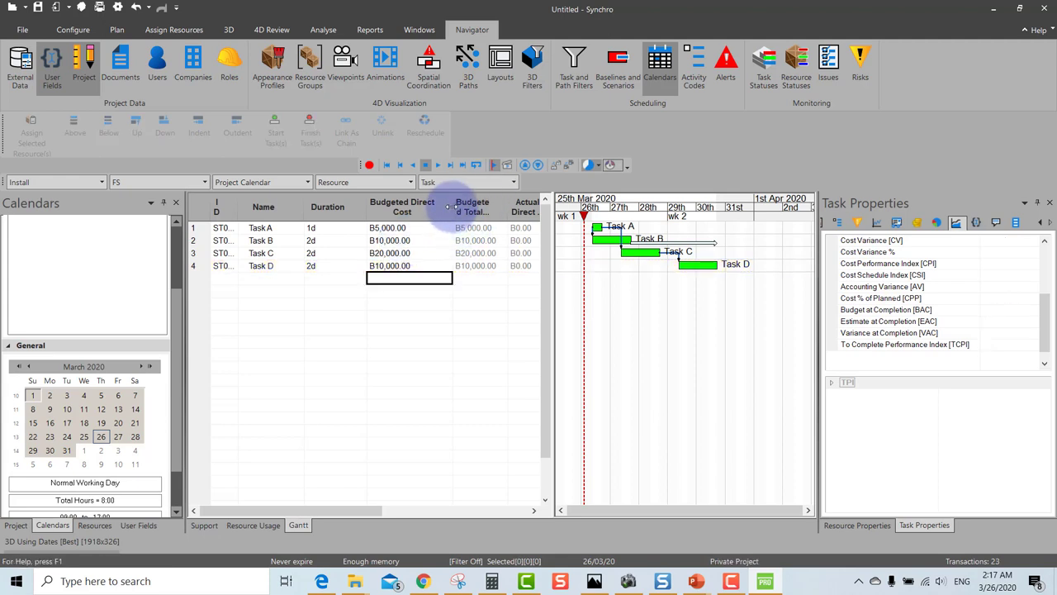
pyautogui.click(403, 228)
# Add a New Human Resource, creating its company, and display its Resource Properties
pyautogui.click(411, 240)
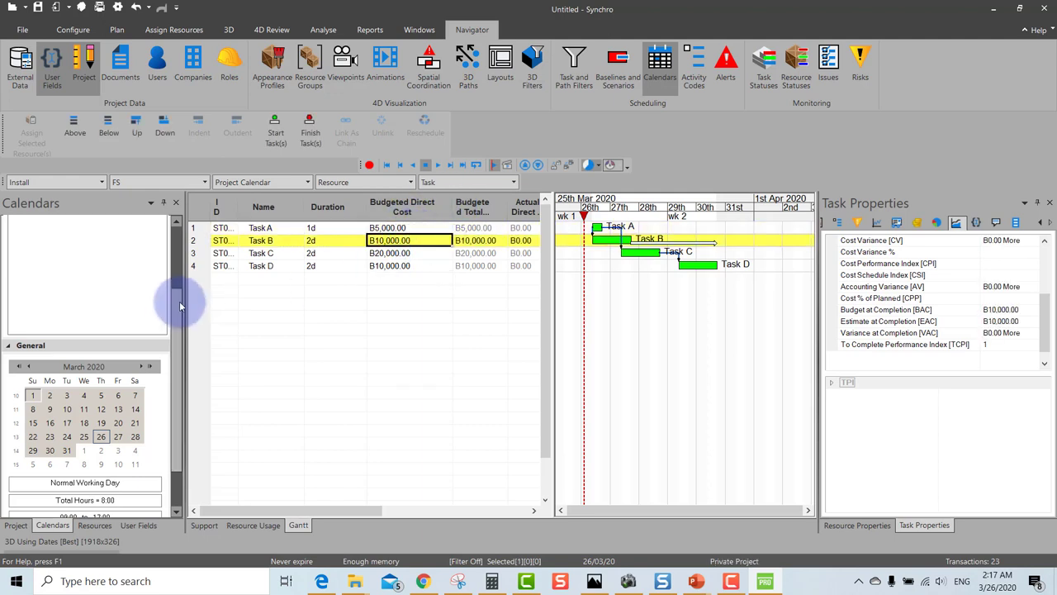
pyautogui.moveTo(179, 300); pyautogui.dragTo(170, 243)
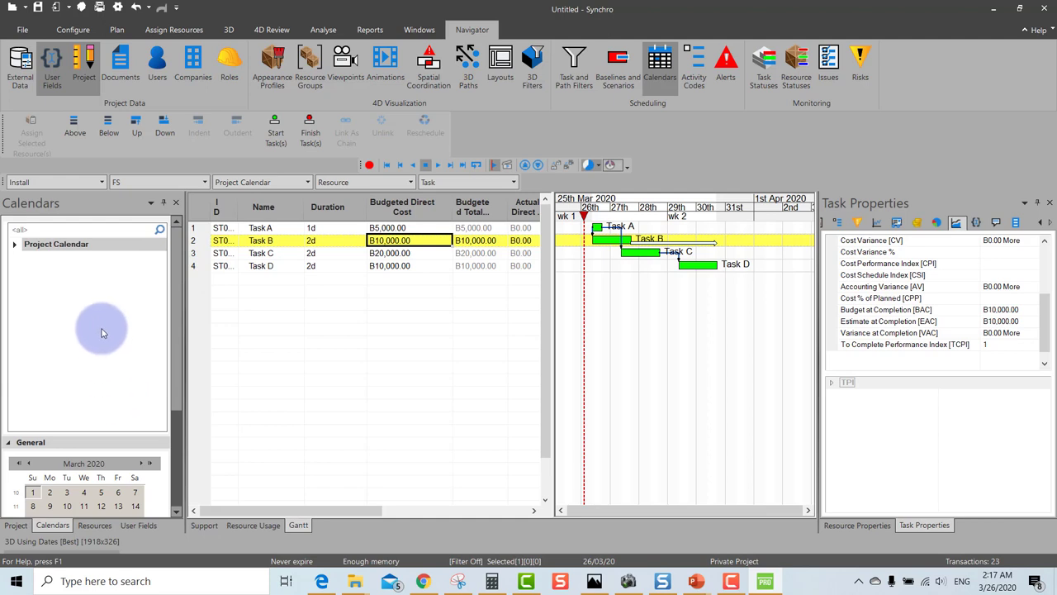
pyautogui.click(94, 525)
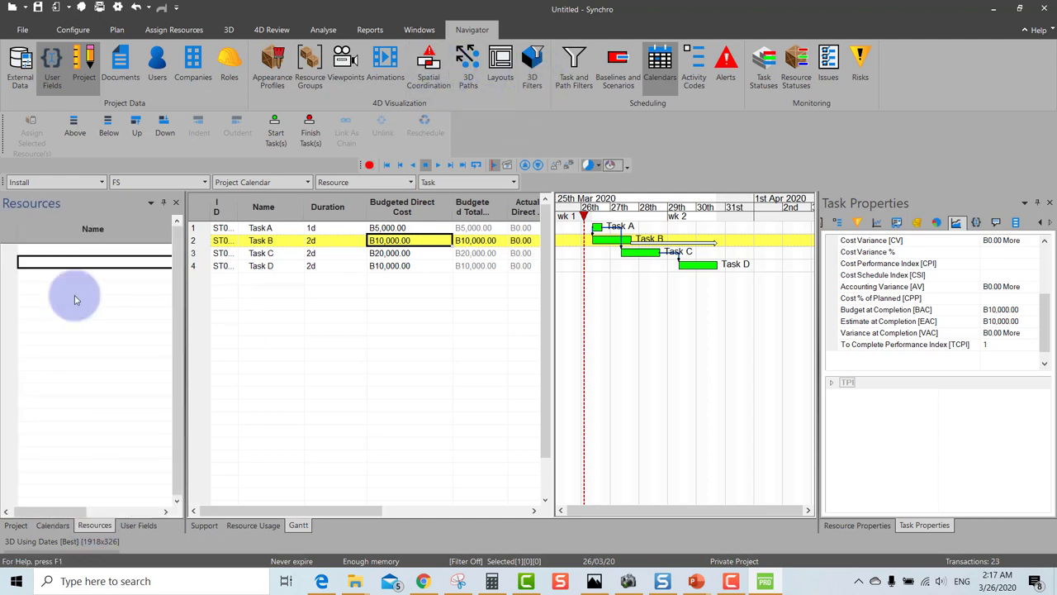
pyautogui.rightClick(41, 253)
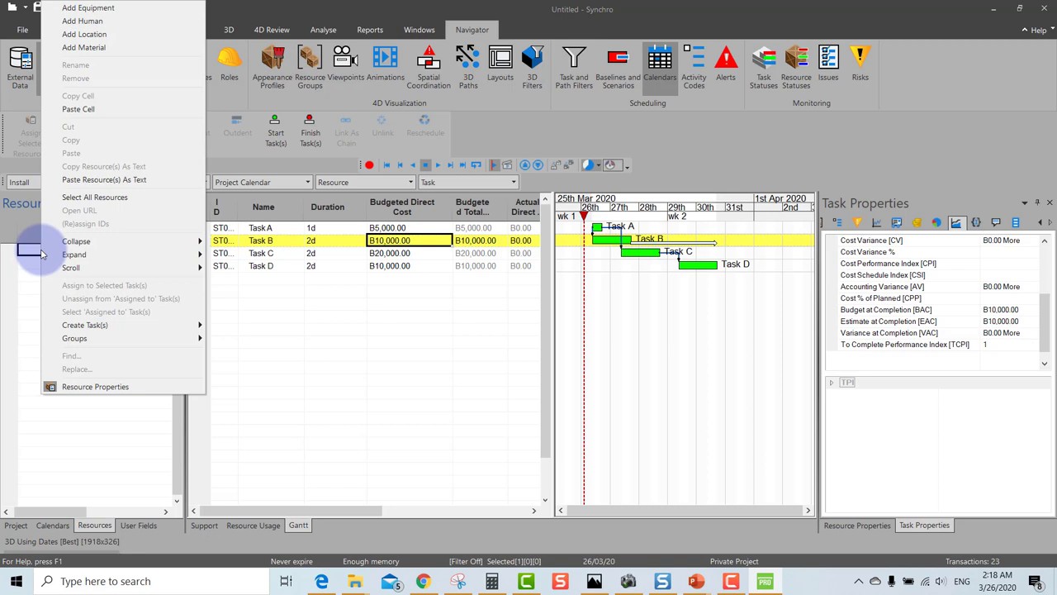
pyautogui.click(108, 23)
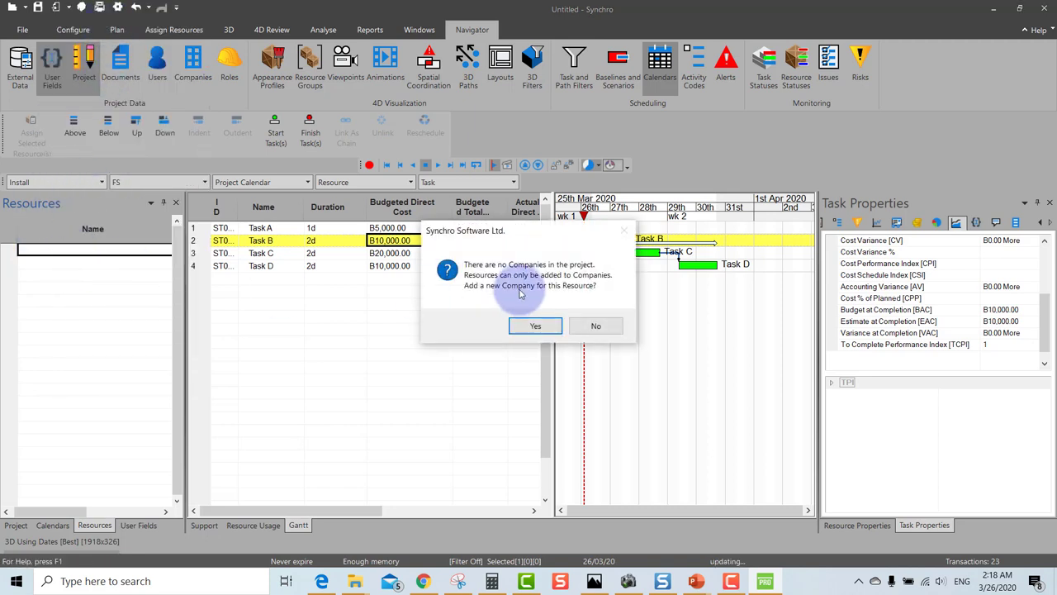
pyautogui.click(537, 324)
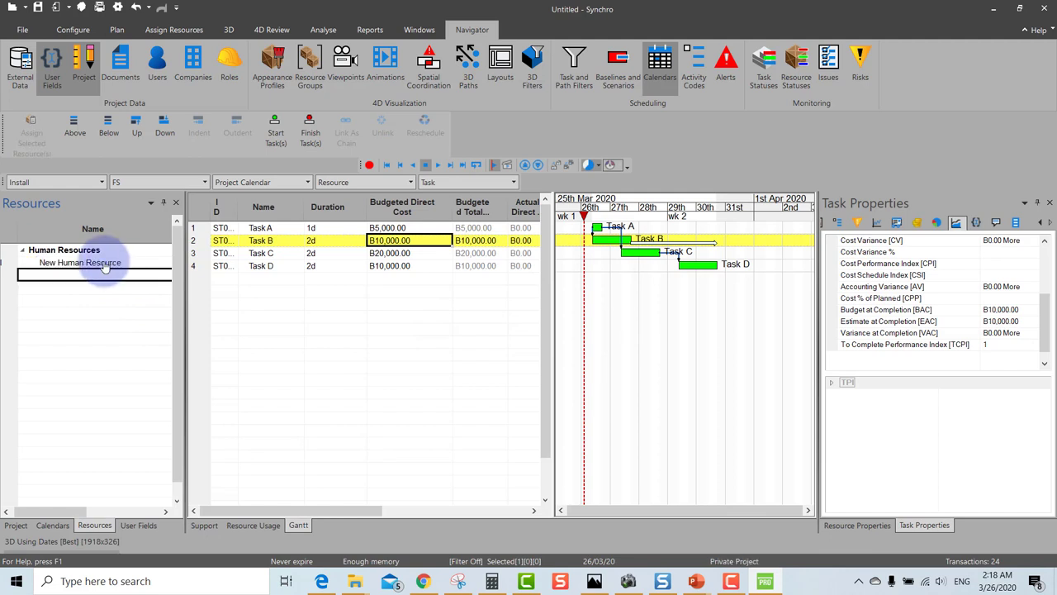
pyautogui.click(78, 266)
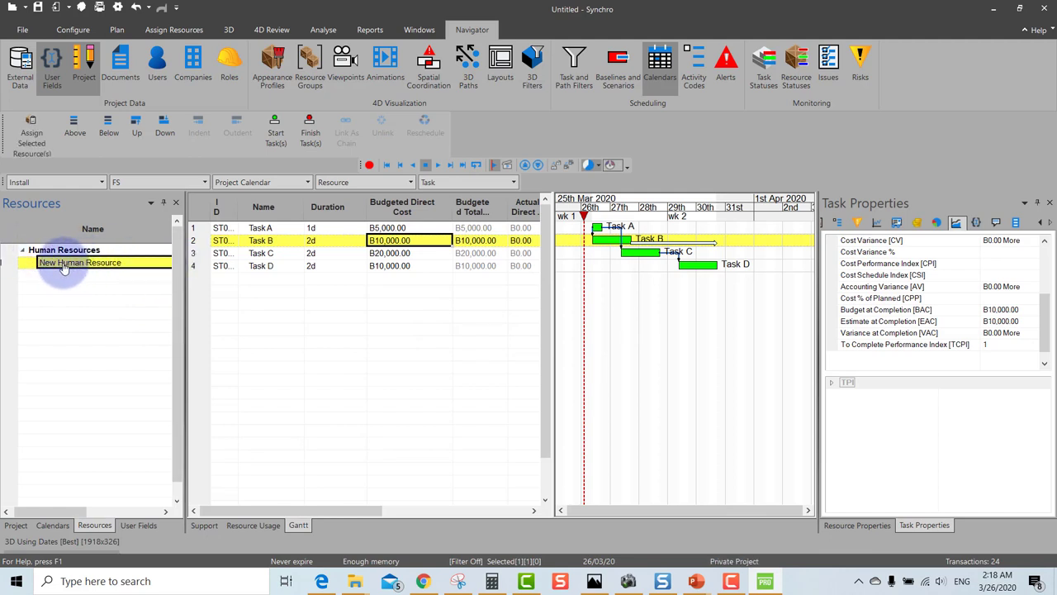
pyautogui.click(860, 525)
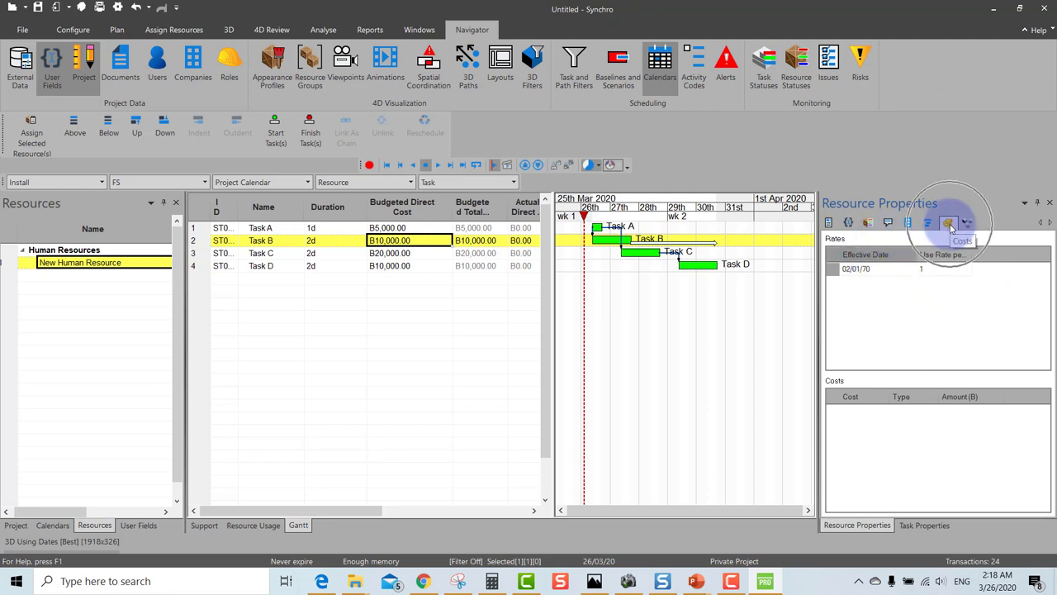
# Set the resource rate's effective date to today, 26/03/20
pyautogui.click(834, 272)
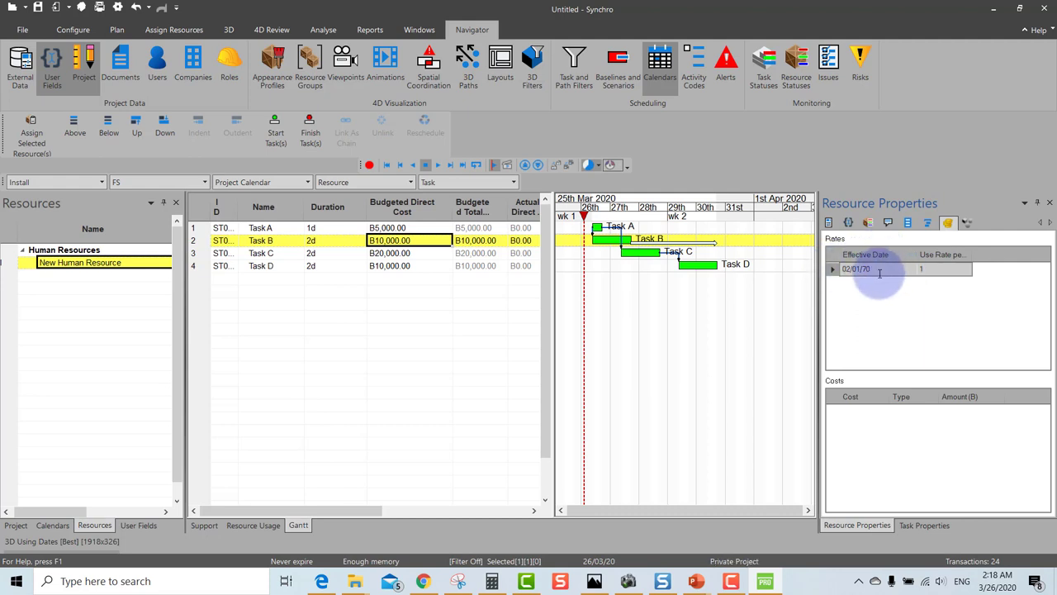
pyautogui.click(880, 271)
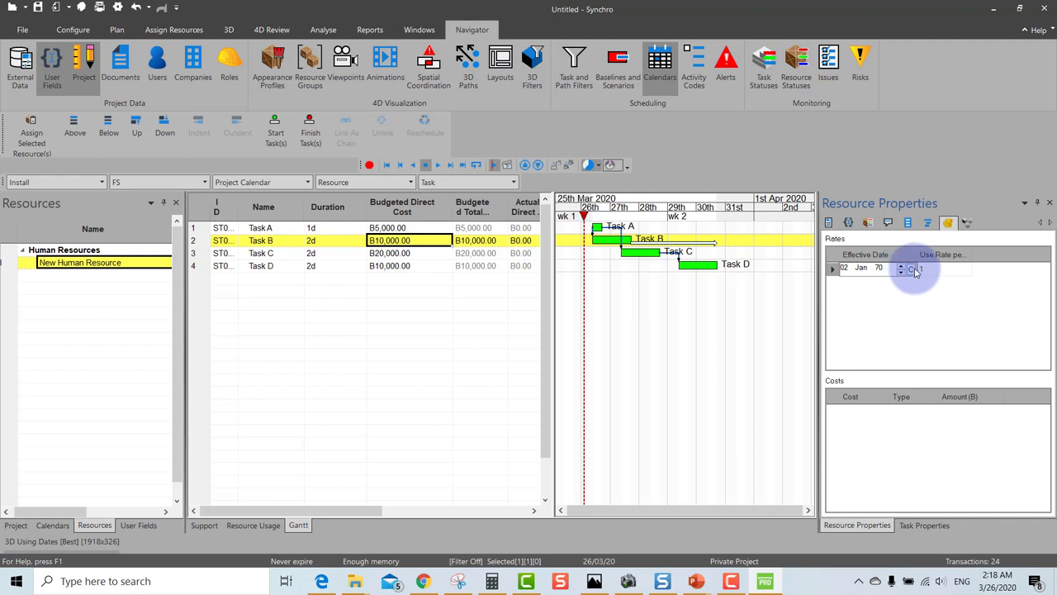
pyautogui.click(913, 271)
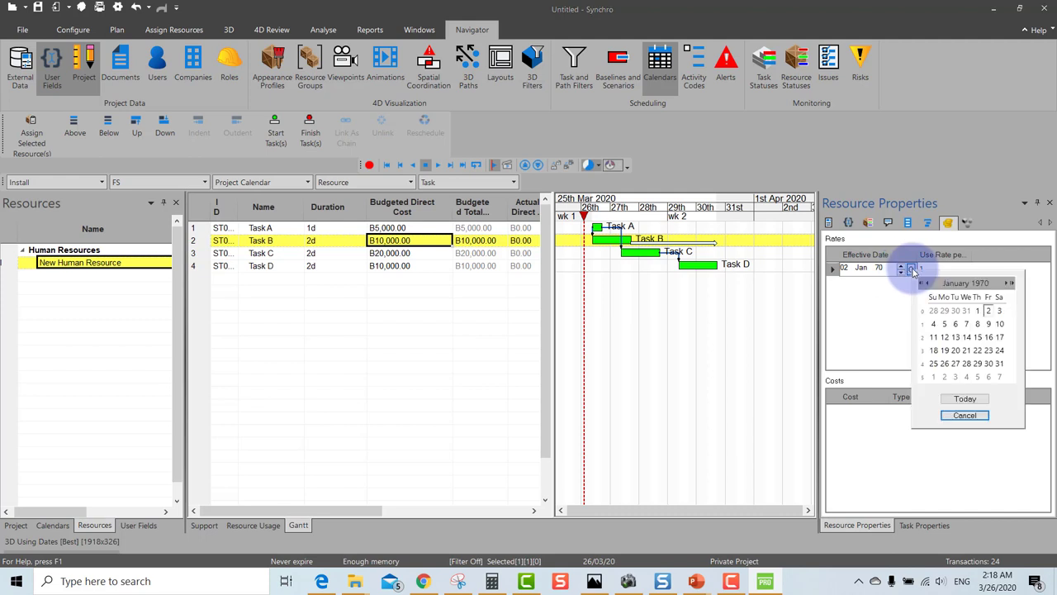
pyautogui.click(968, 395)
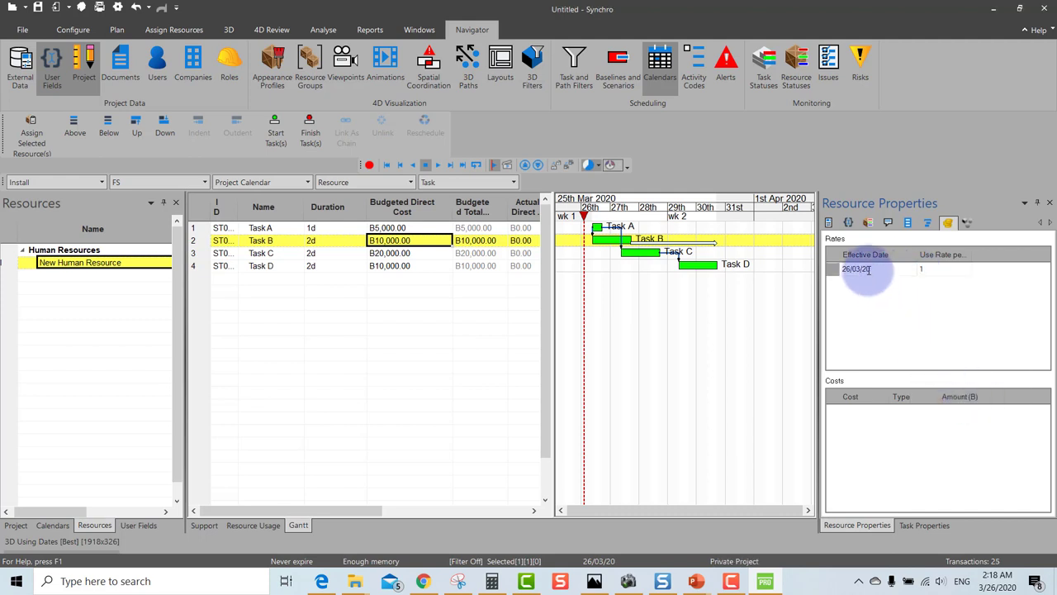
pyautogui.click(832, 271)
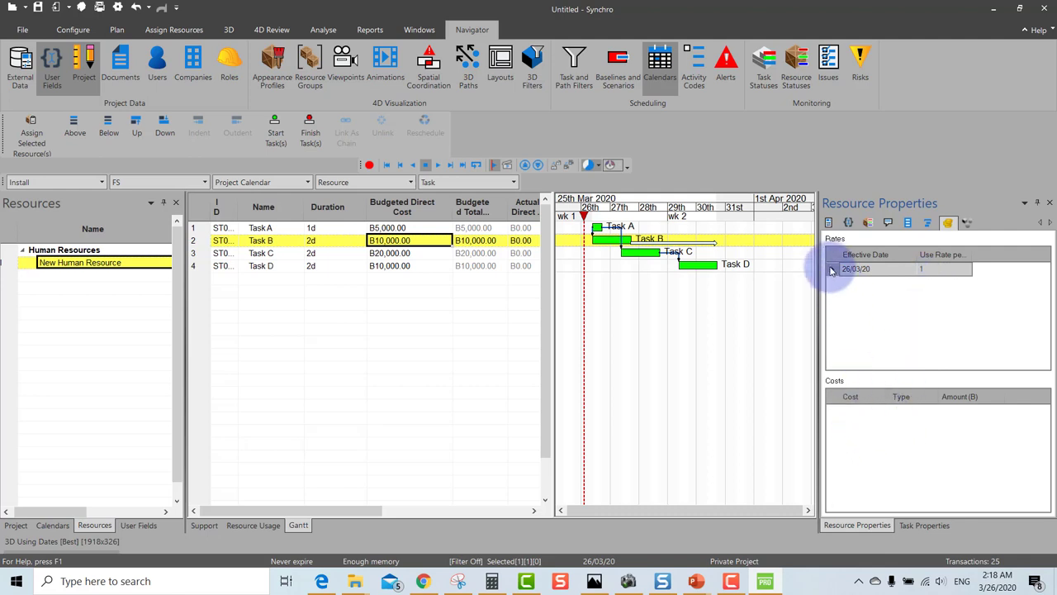
# Add a Daily cost of B300.00 to the resource
pyautogui.rightClick(855, 424)
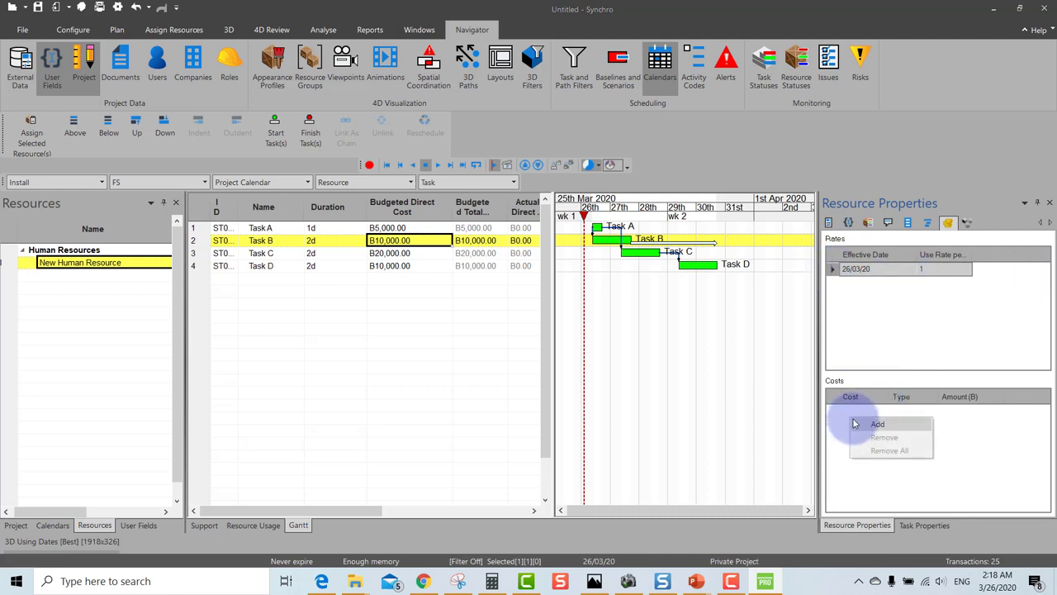
pyautogui.click(863, 424)
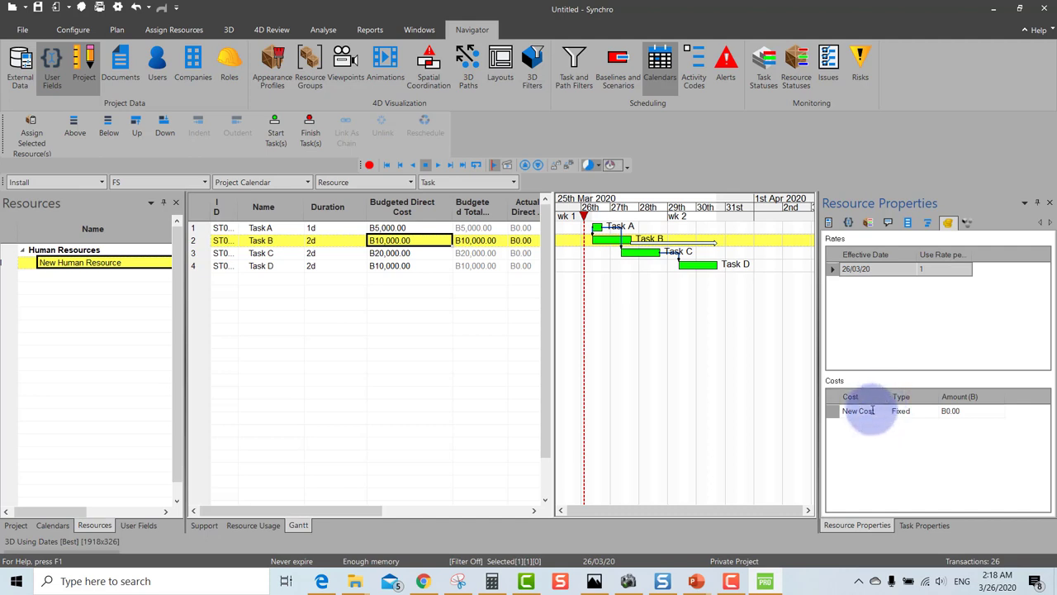
pyautogui.click(922, 412)
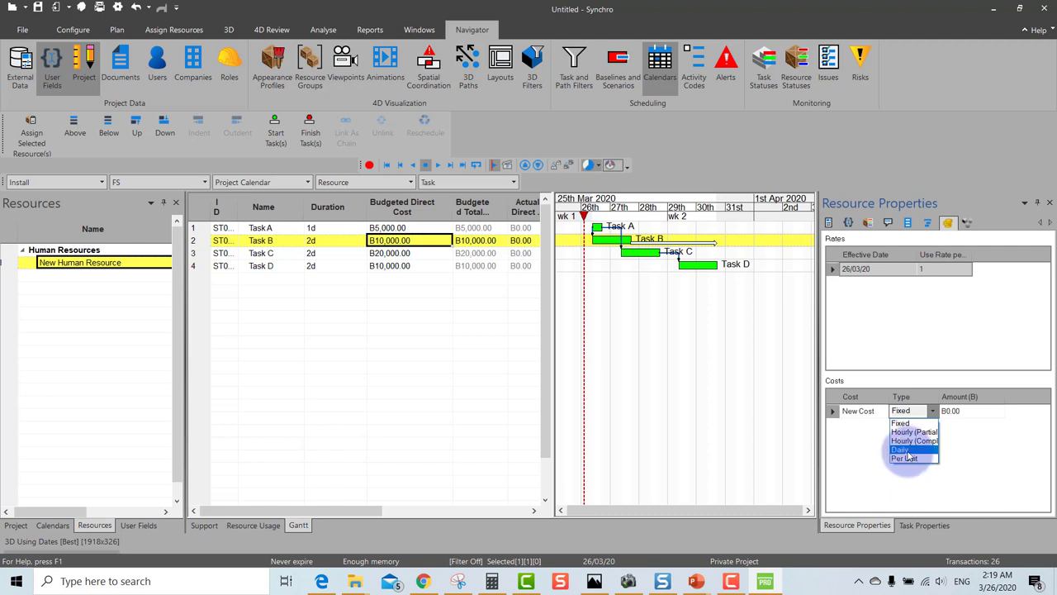
pyautogui.click(907, 450)
pyautogui.click(962, 410)
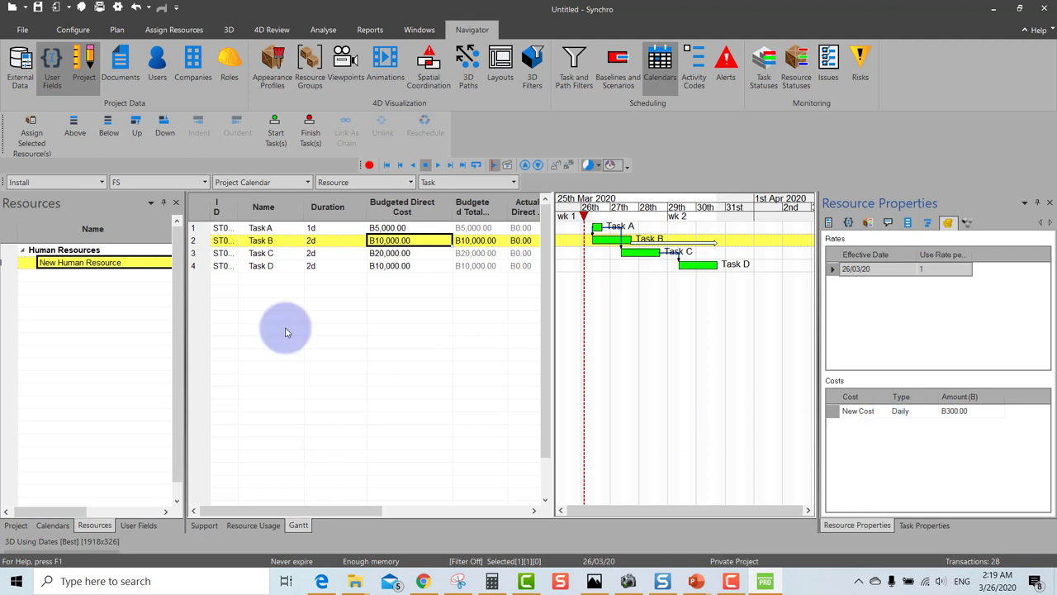
pyautogui.click(93, 262)
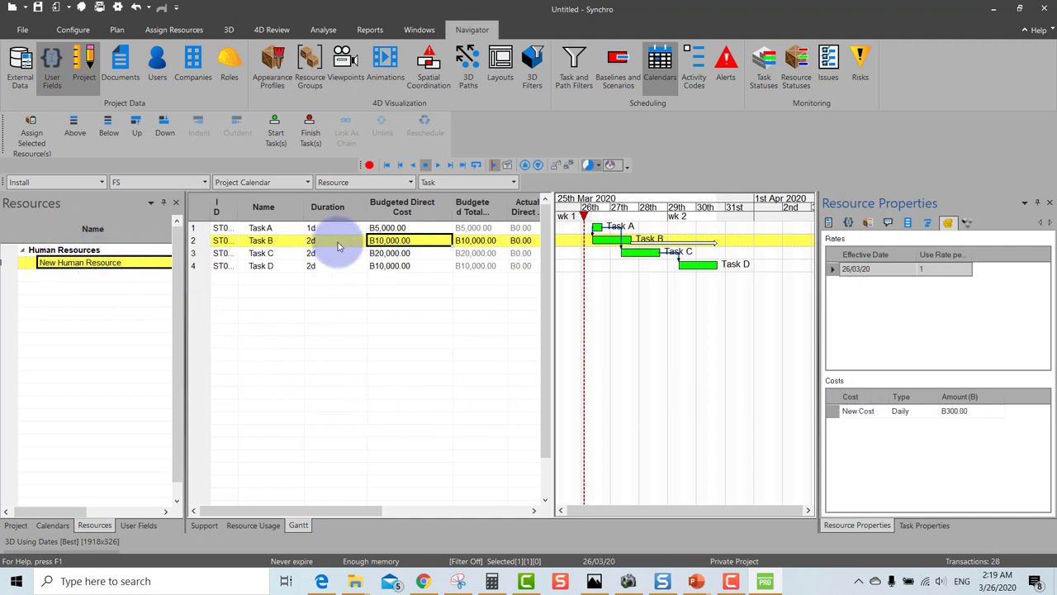
# Assign the selected new human resource to Task B
pyautogui.click(284, 239)
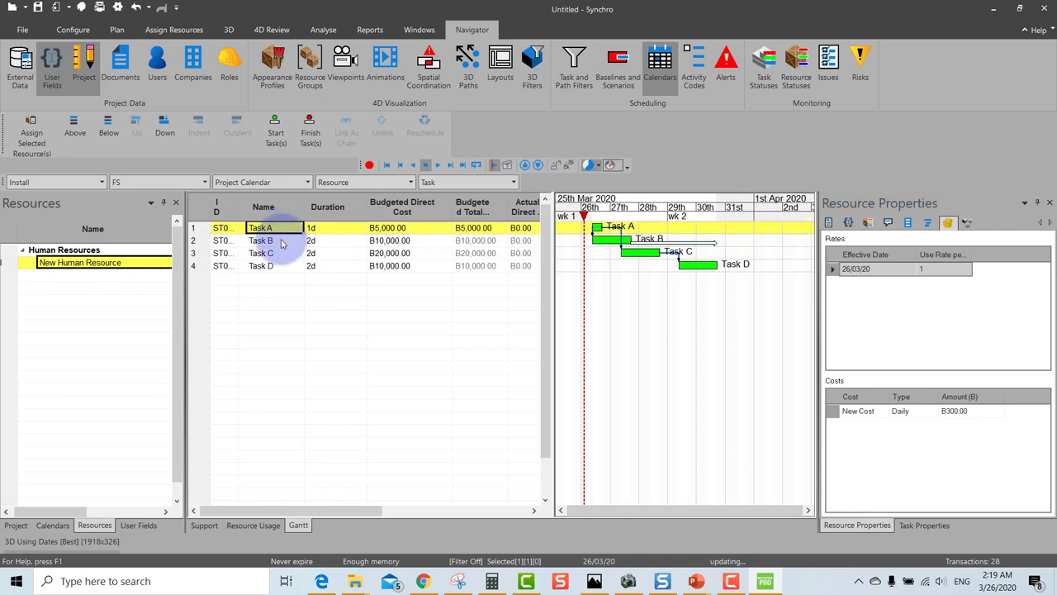
pyautogui.rightClick(283, 240)
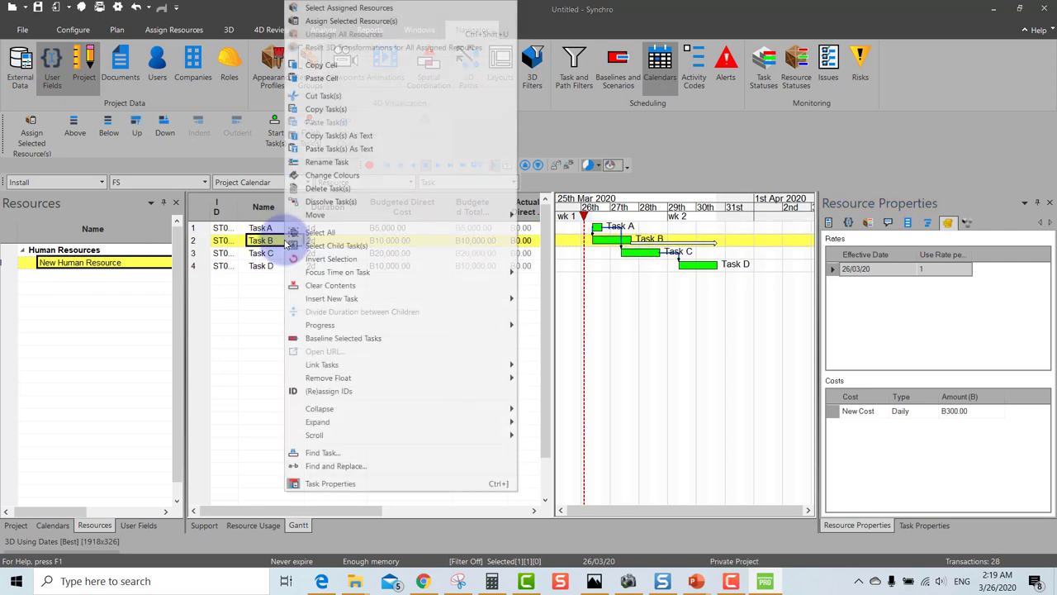
pyautogui.click(344, 21)
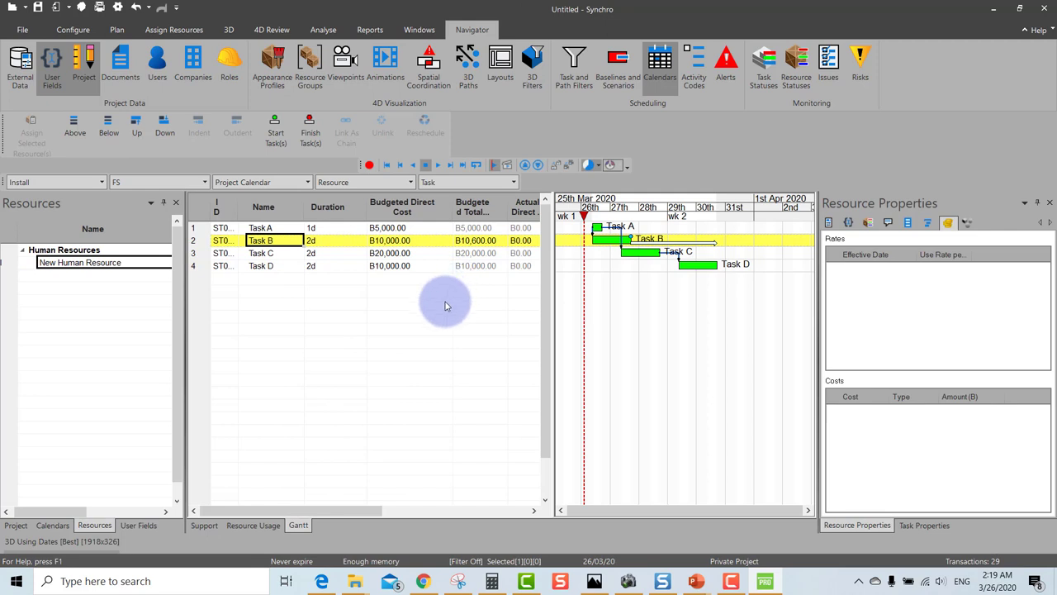
# In Task B's Resources properties, set the resource's Planned Units / Time to 2 per day
pyautogui.click(925, 526)
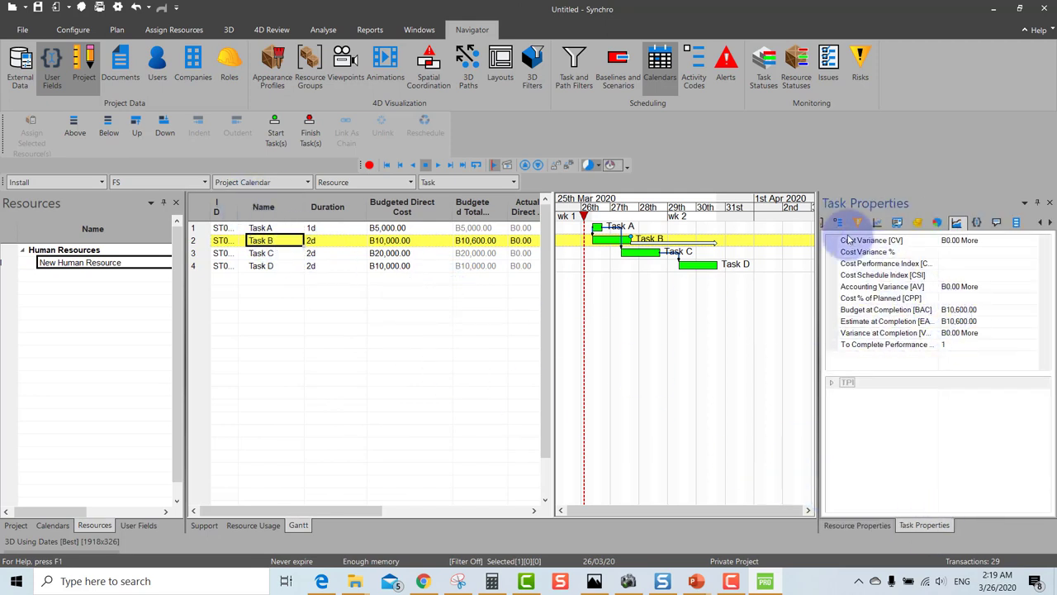
pyautogui.click(1041, 223)
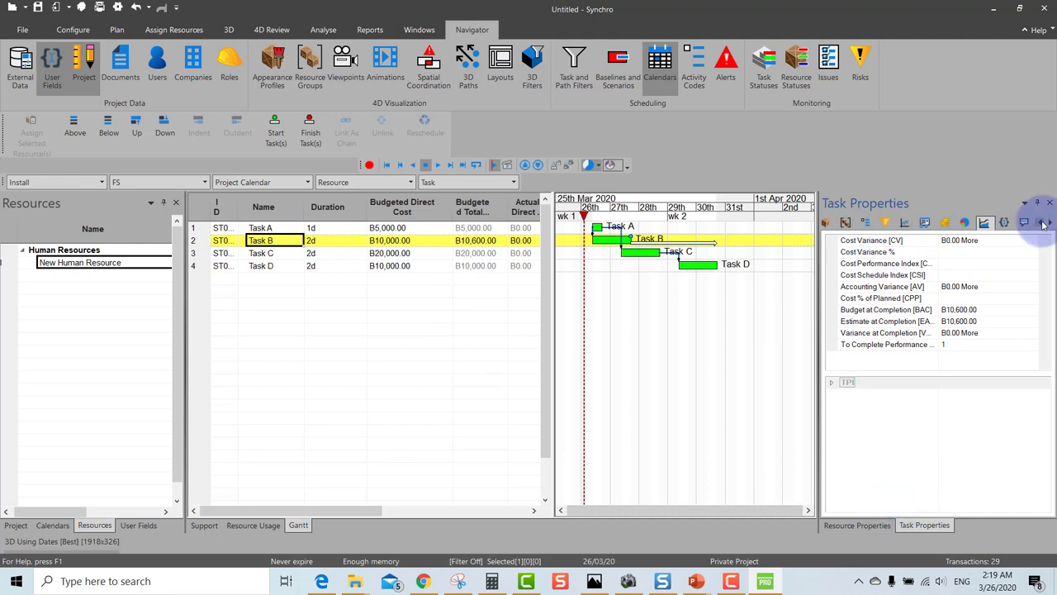
pyautogui.click(1041, 223)
pyautogui.click(1042, 223)
pyautogui.click(867, 222)
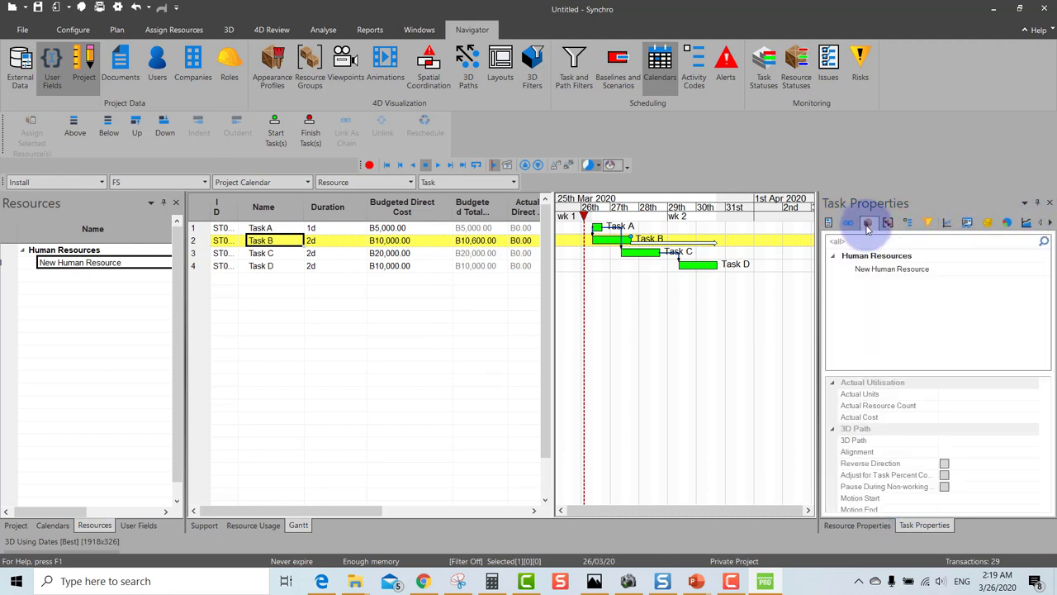
pyautogui.click(894, 272)
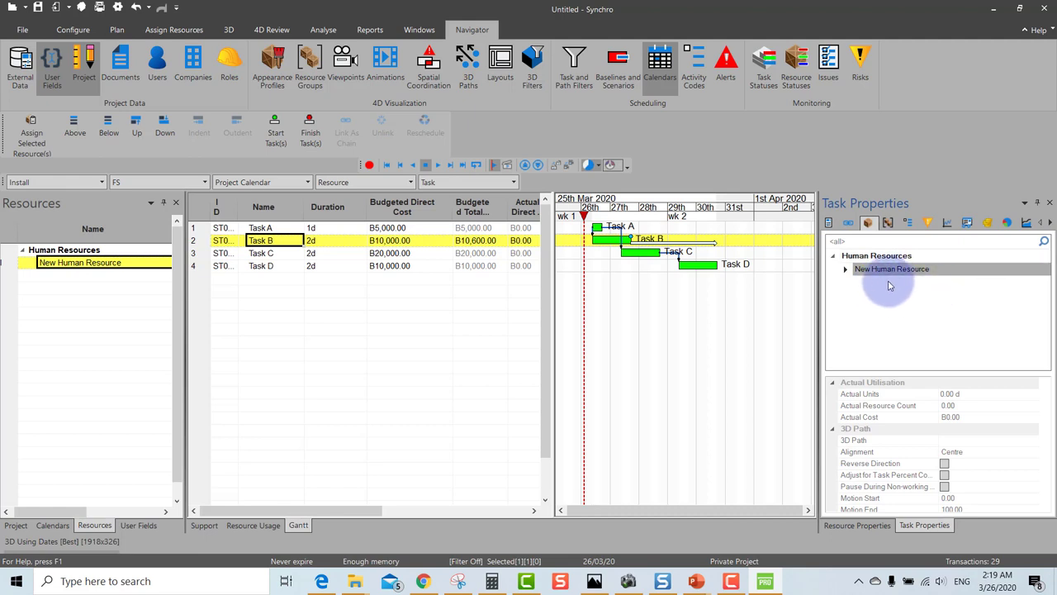
pyautogui.scroll(-2, 1003, 404)
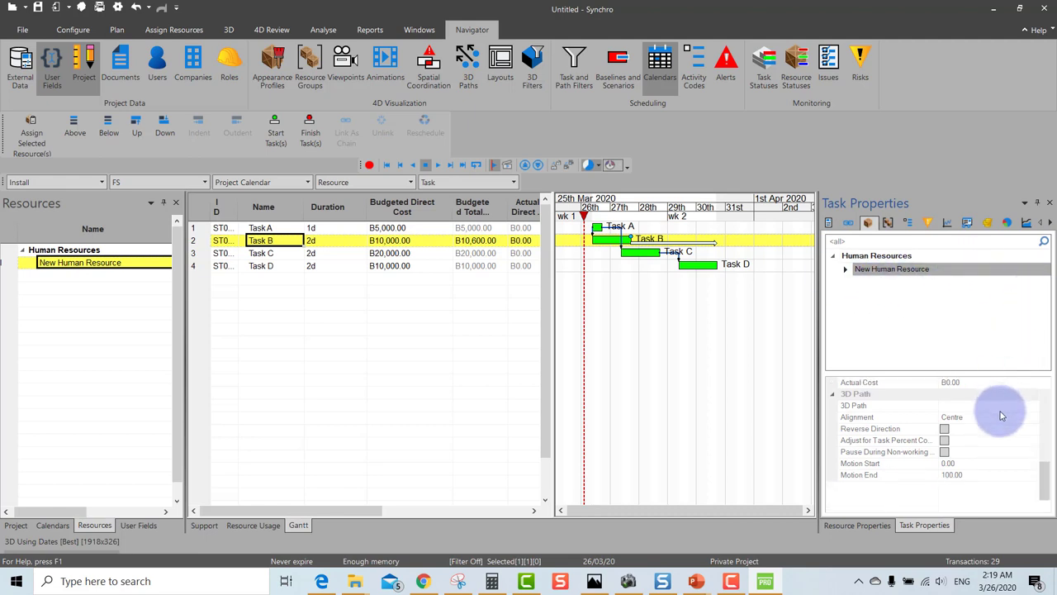
pyautogui.scroll(1, 999, 417)
pyautogui.scroll(1, 998, 417)
pyautogui.scroll(1, 999, 418)
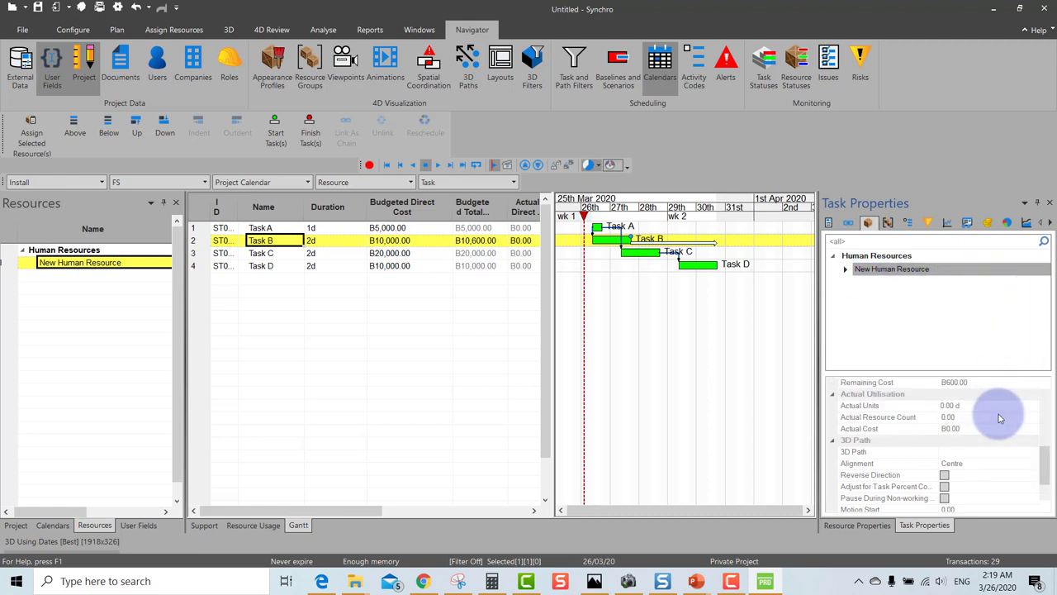
pyautogui.scroll(1, 999, 417)
pyautogui.scroll(3, 998, 414)
pyautogui.scroll(1, 997, 414)
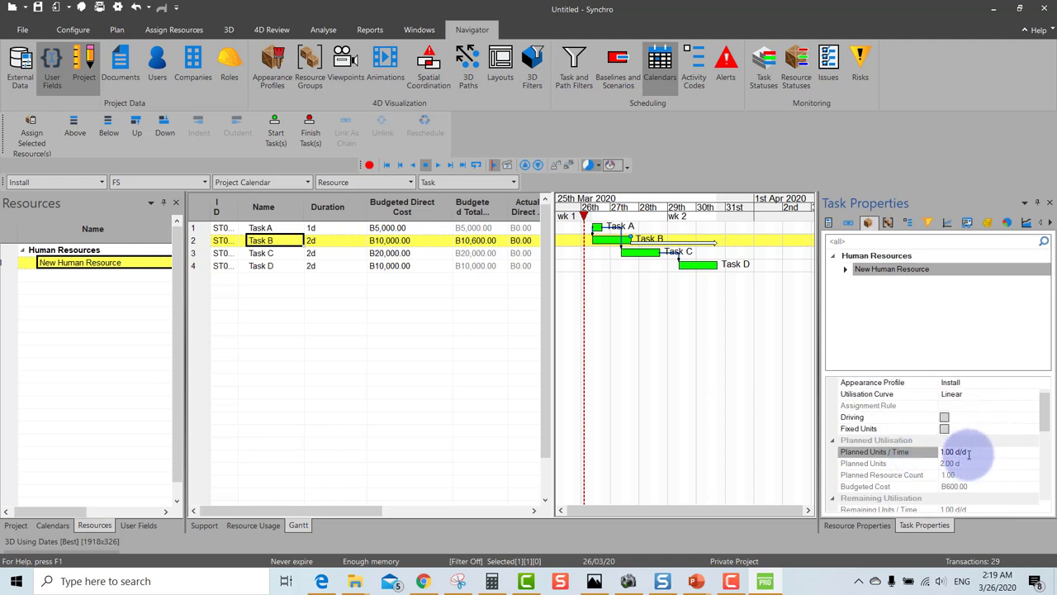
pyautogui.click(975, 453)
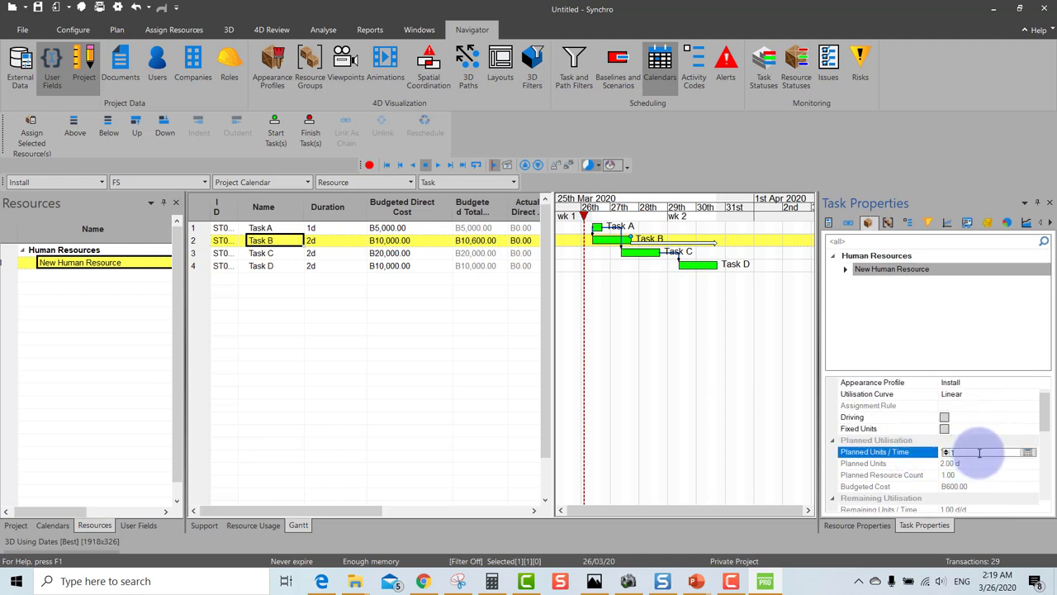
pyautogui.doubleClick(979, 452)
pyautogui.write('2')
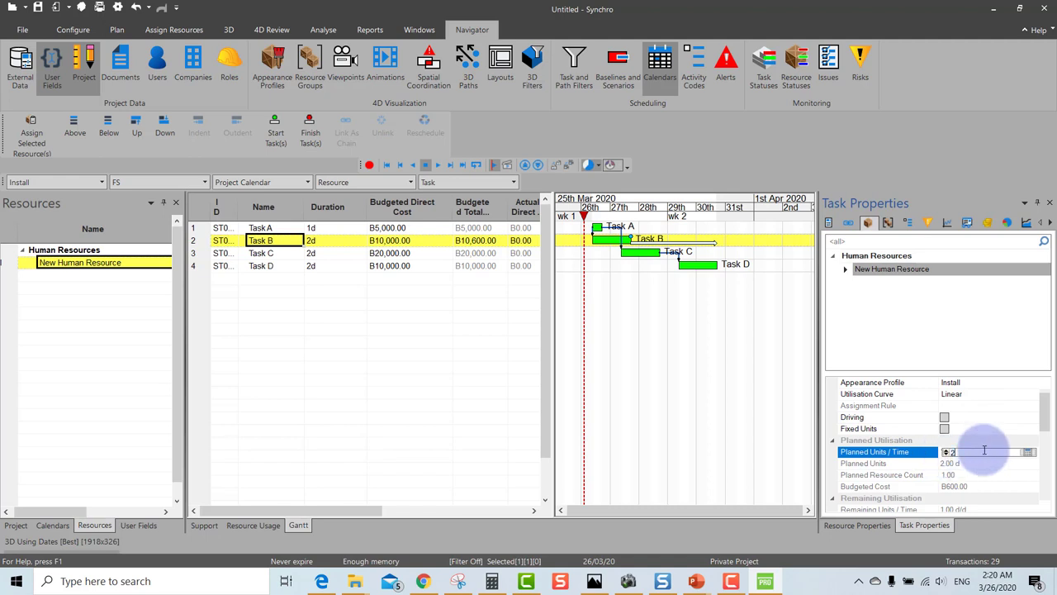
pyautogui.press('Return')
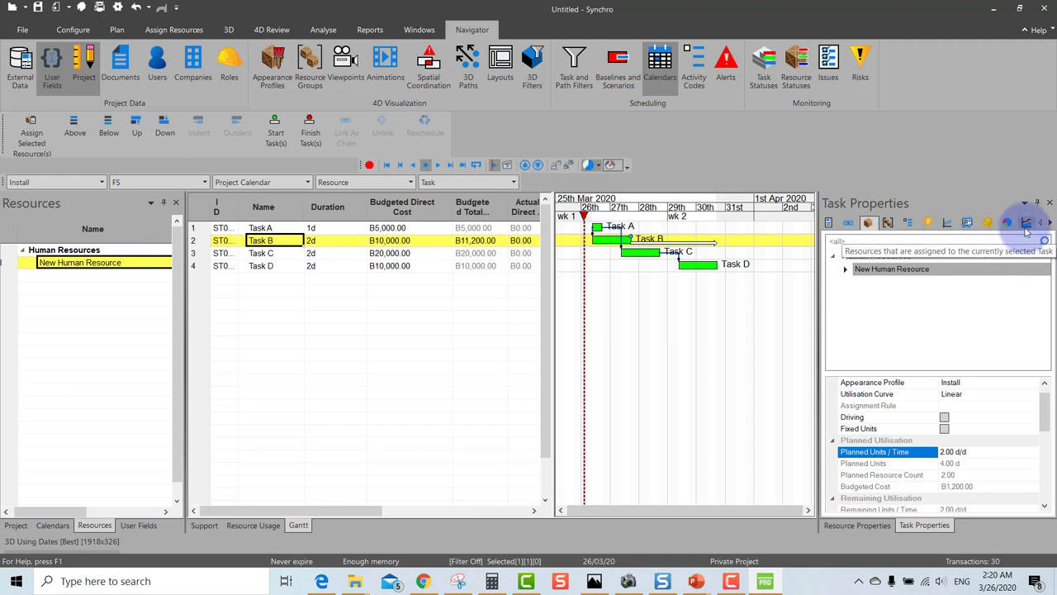
# Show Task B's budgeted cost breakdown (B10,000.00 direct, B300.00 daily resource) and widen the Budgeted Total Cost column
pyautogui.click(968, 223)
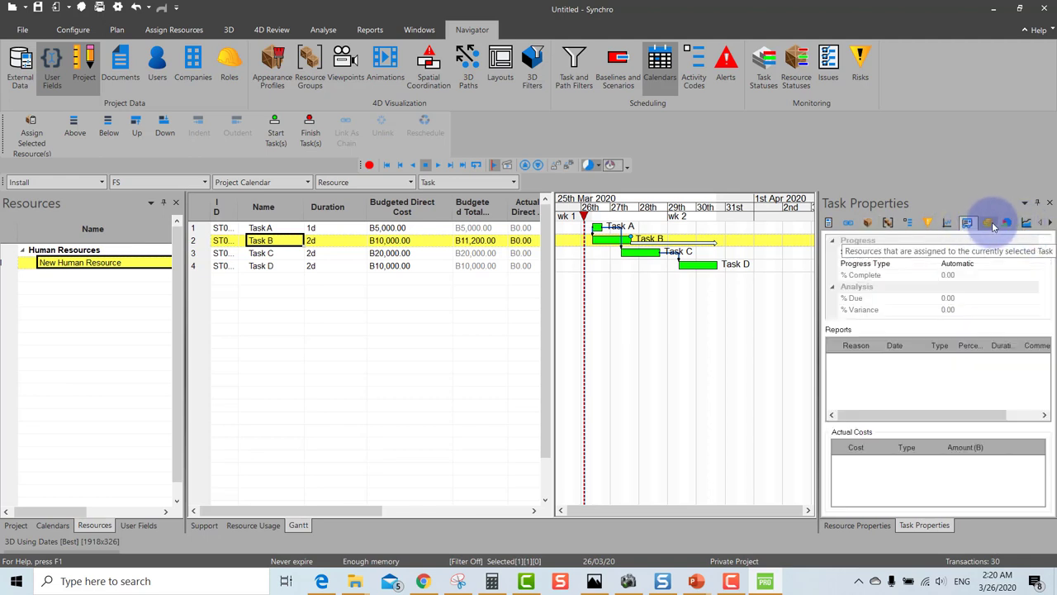
pyautogui.click(1007, 225)
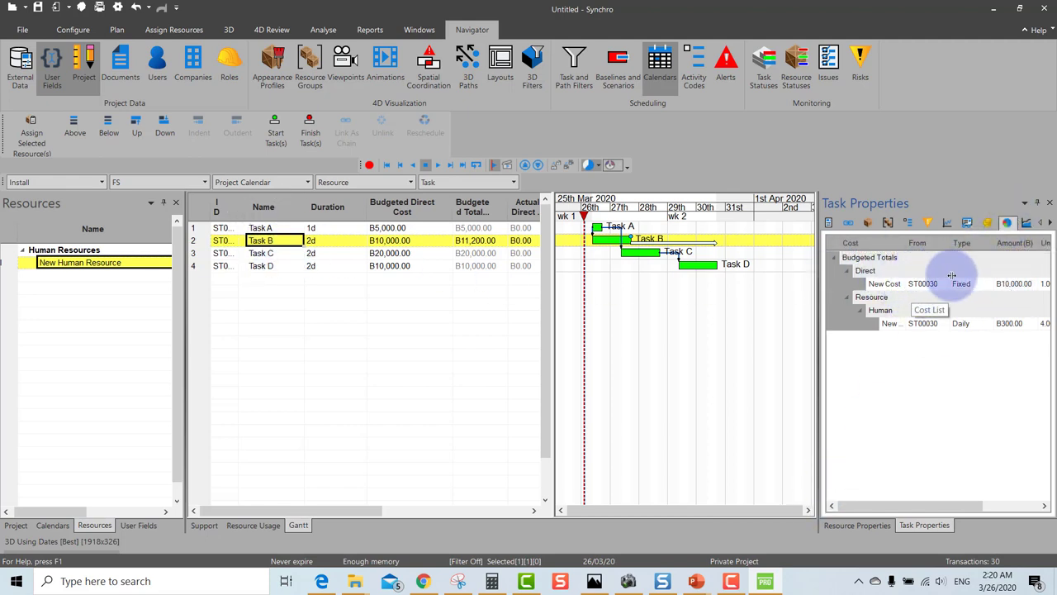
pyautogui.moveTo(931, 505); pyautogui.dragTo(1020, 505)
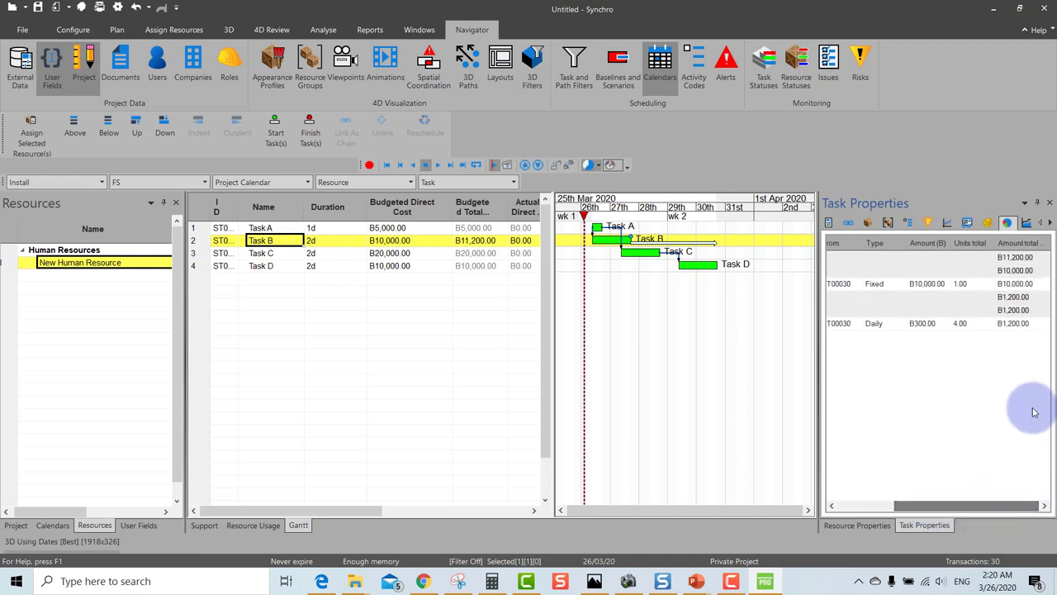
pyautogui.click(959, 507)
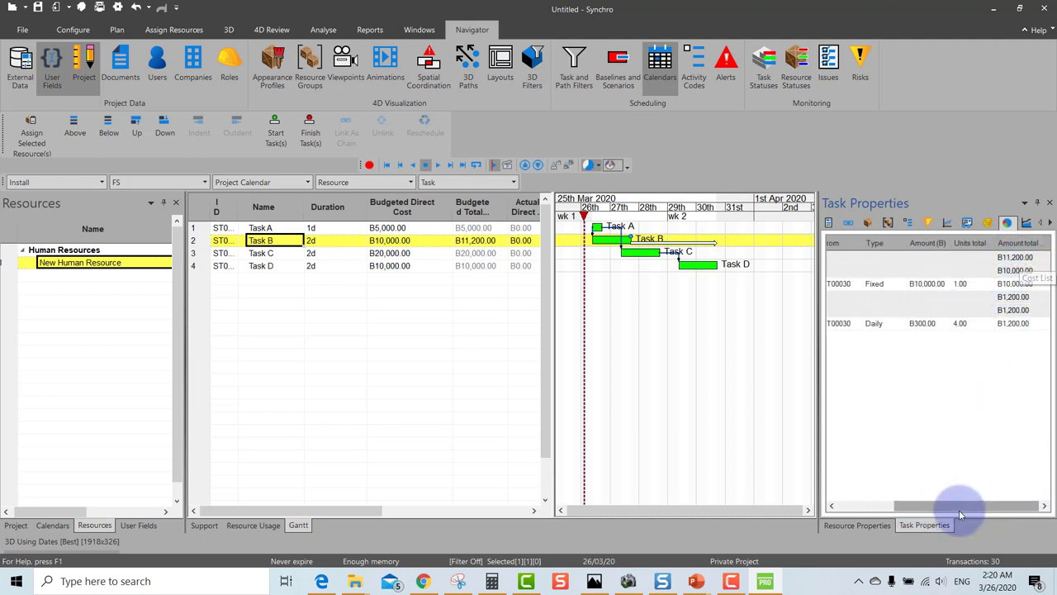
pyautogui.moveTo(958, 509); pyautogui.dragTo(1003, 505)
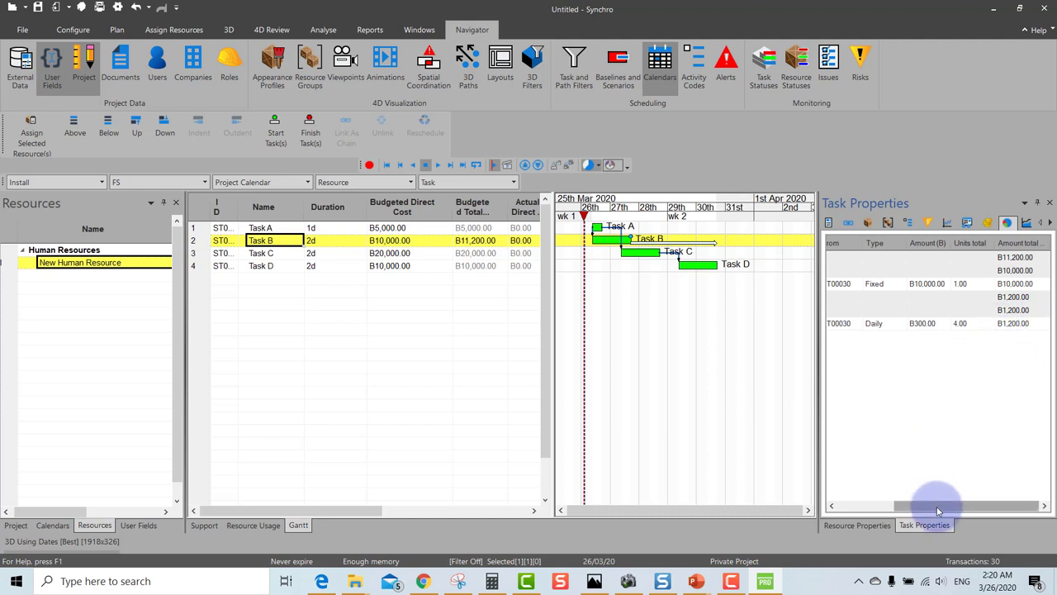
pyautogui.moveTo(939, 507); pyautogui.dragTo(863, 507)
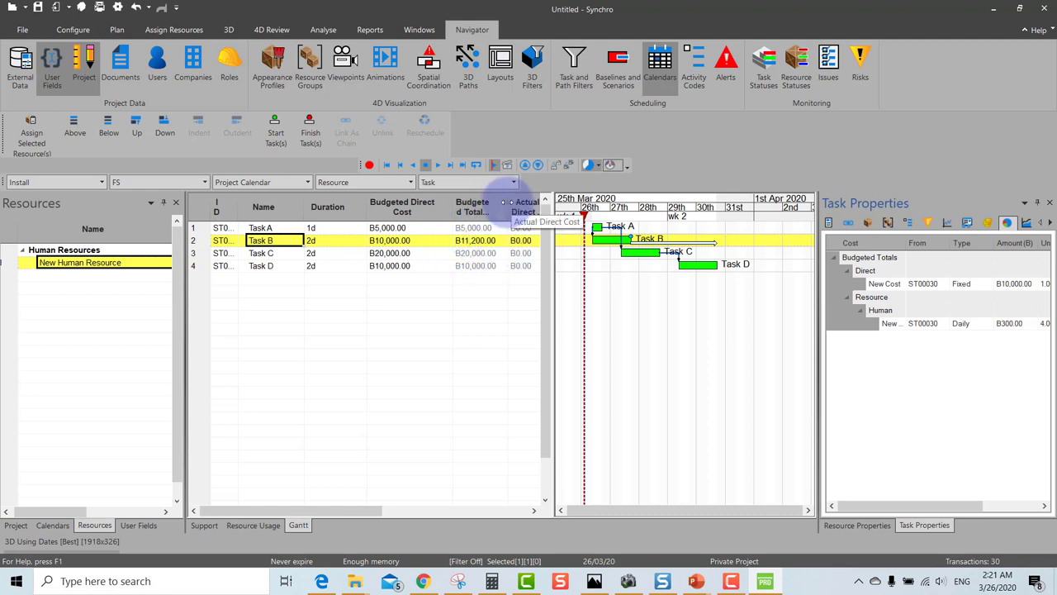
pyautogui.moveTo(500, 210); pyautogui.dragTo(516, 211)
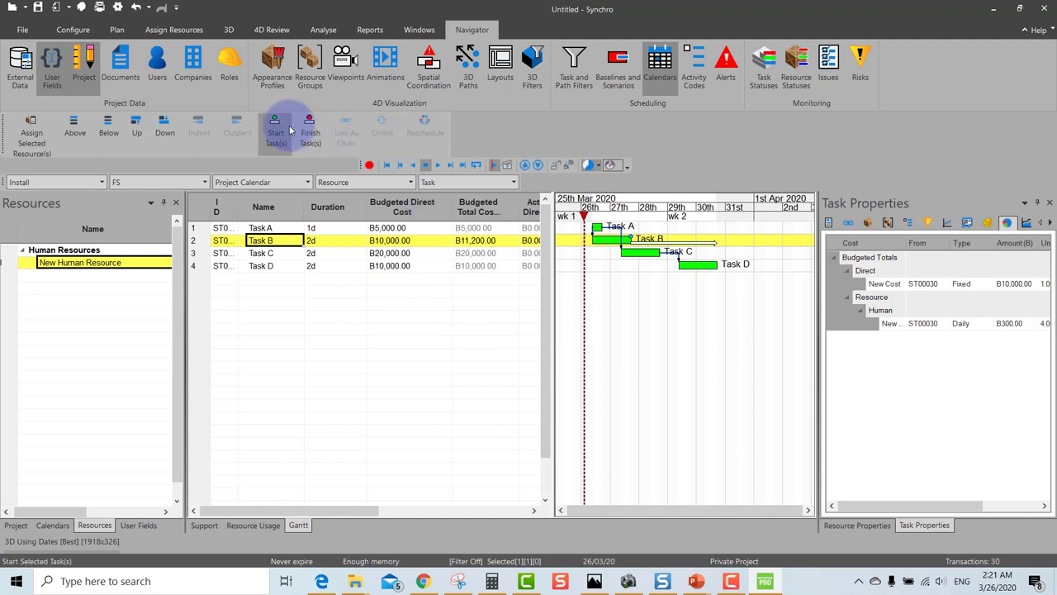
# Open the Earned Value Graph from the Windows tab, enlarge it, and plot Task A
pyautogui.click(419, 30)
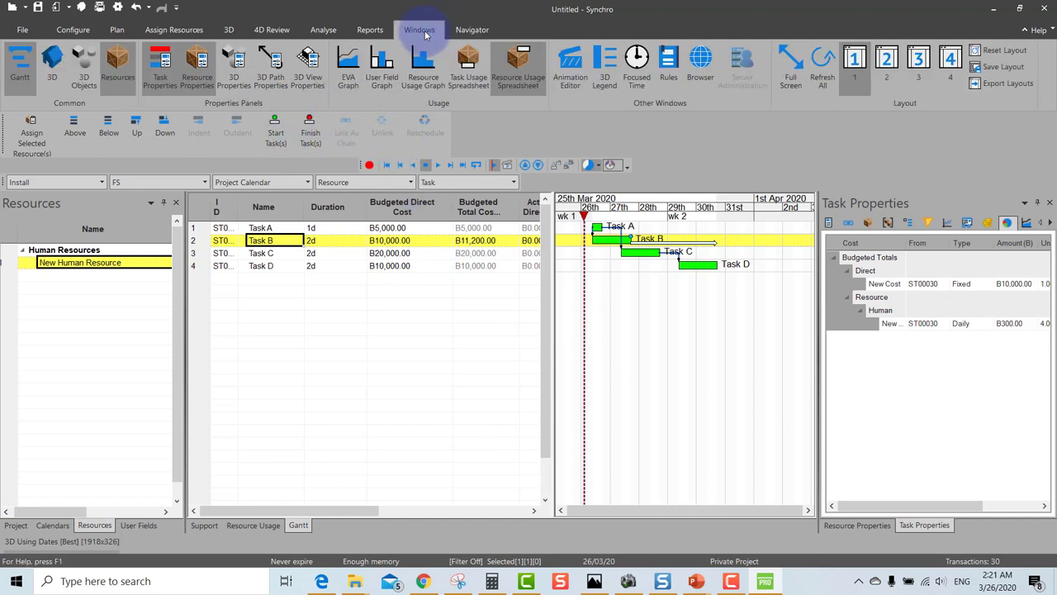
pyautogui.click(347, 74)
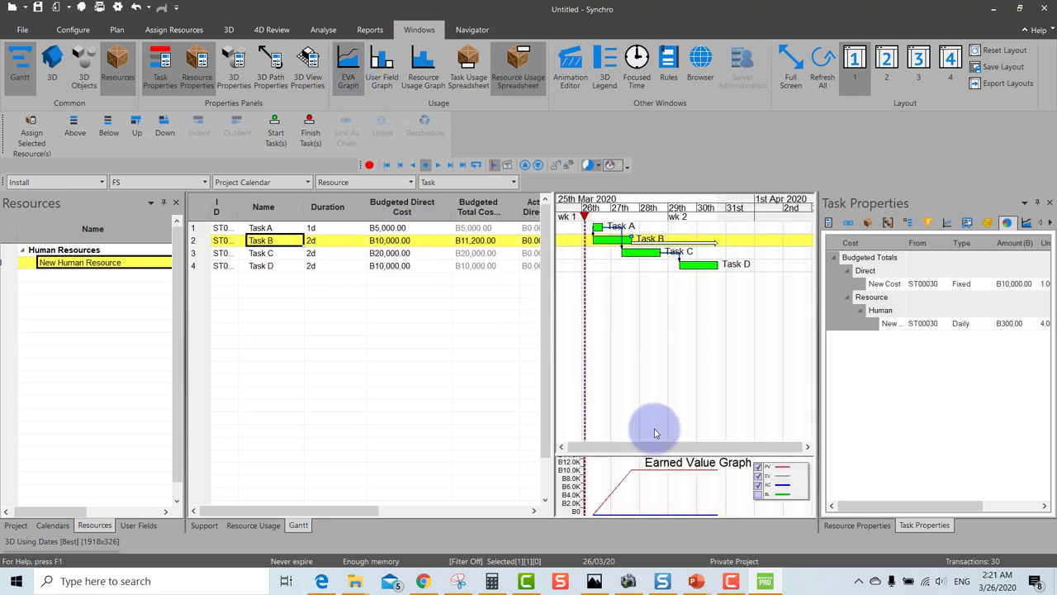
pyautogui.moveTo(650, 454); pyautogui.dragTo(668, 323)
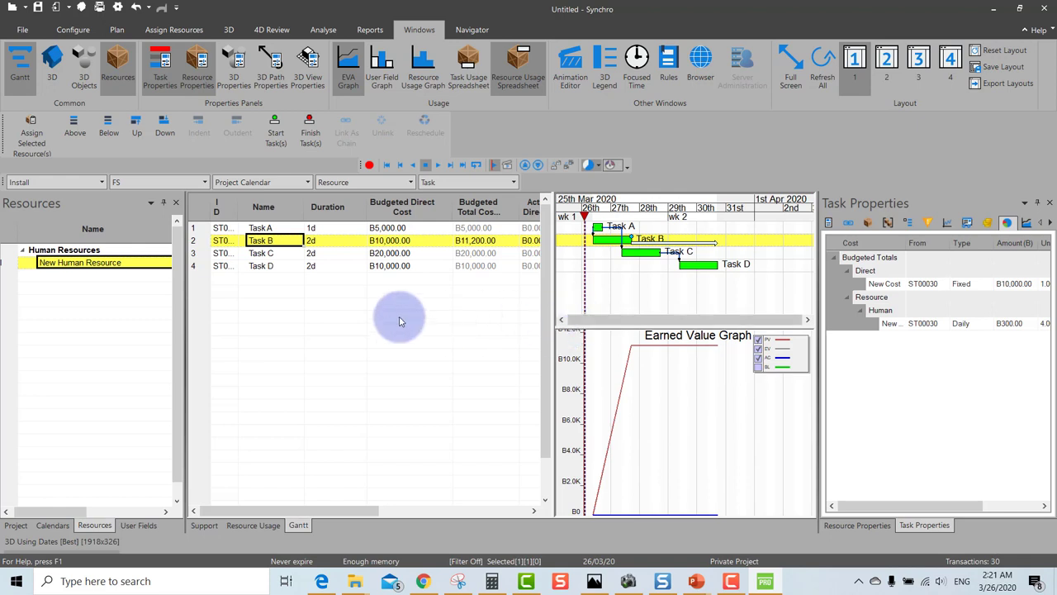
pyautogui.click(363, 316)
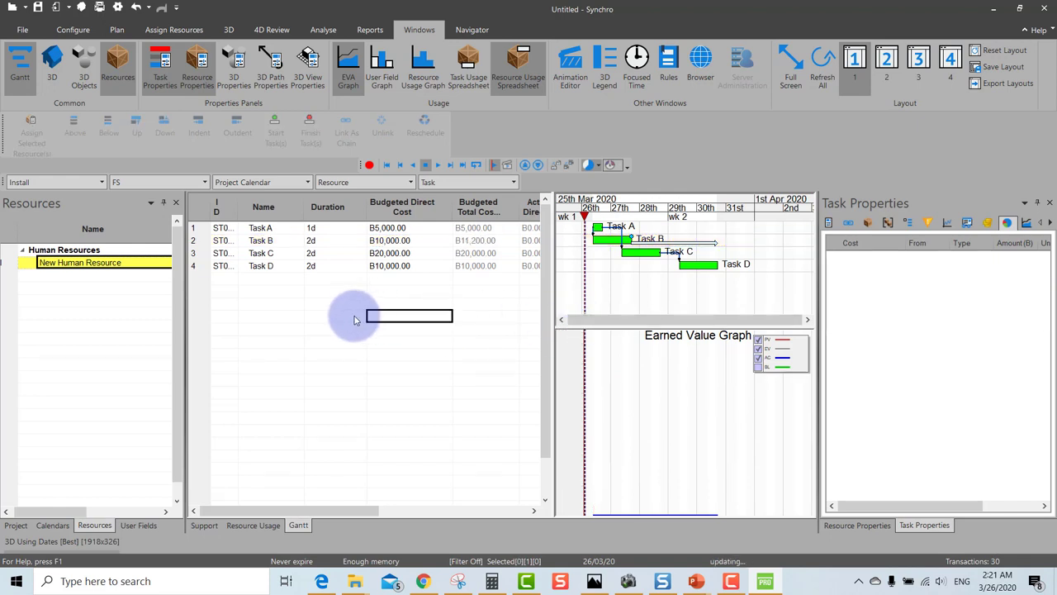
pyautogui.click(257, 228)
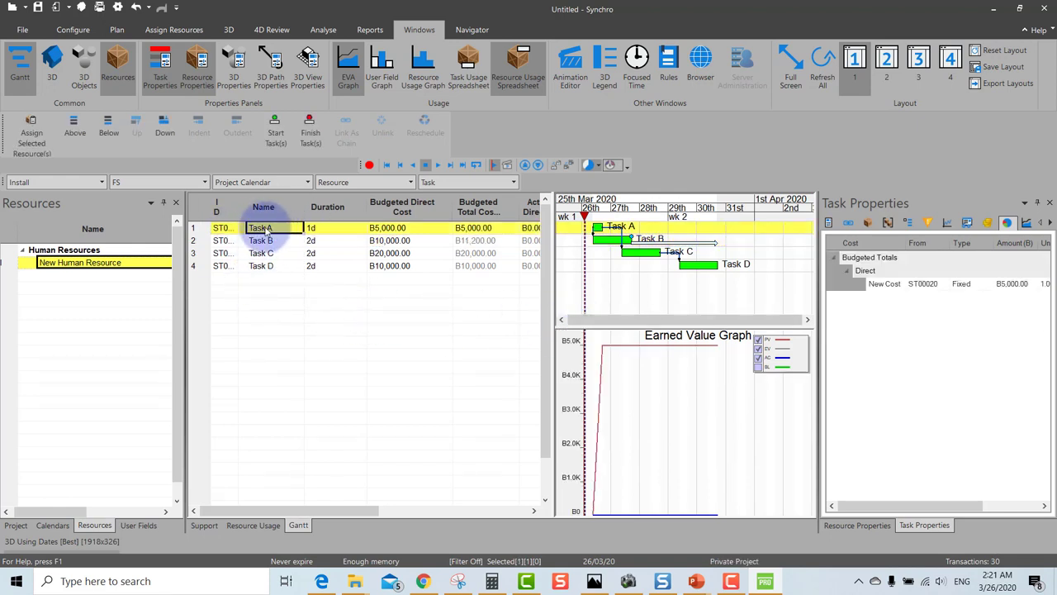
# Insert a new task above Task A named Project 1
pyautogui.click(75, 128)
pyautogui.write('Project A')
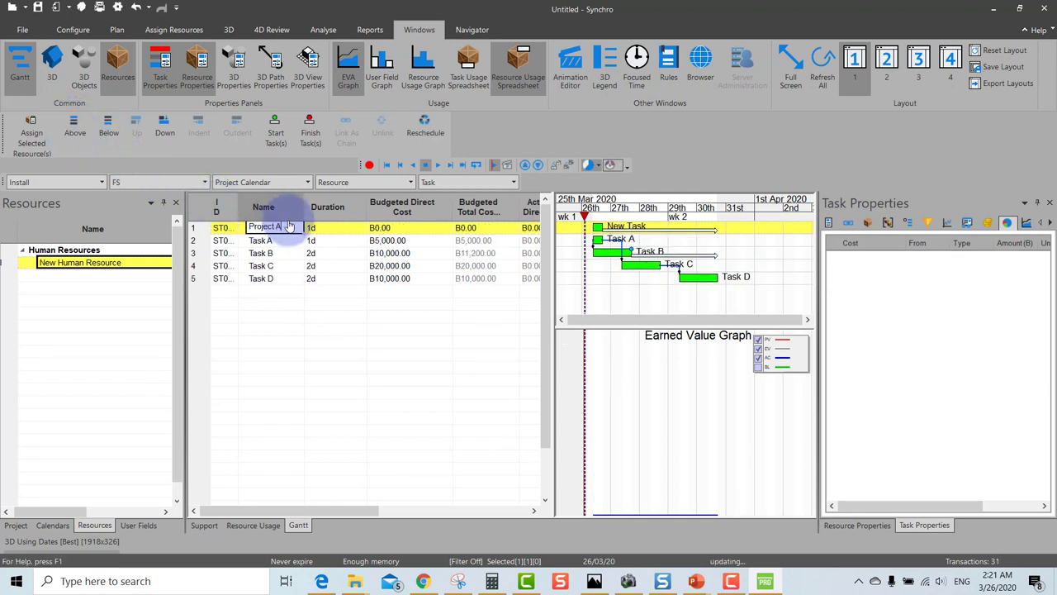
pyautogui.press('Return')
pyautogui.click(289, 228)
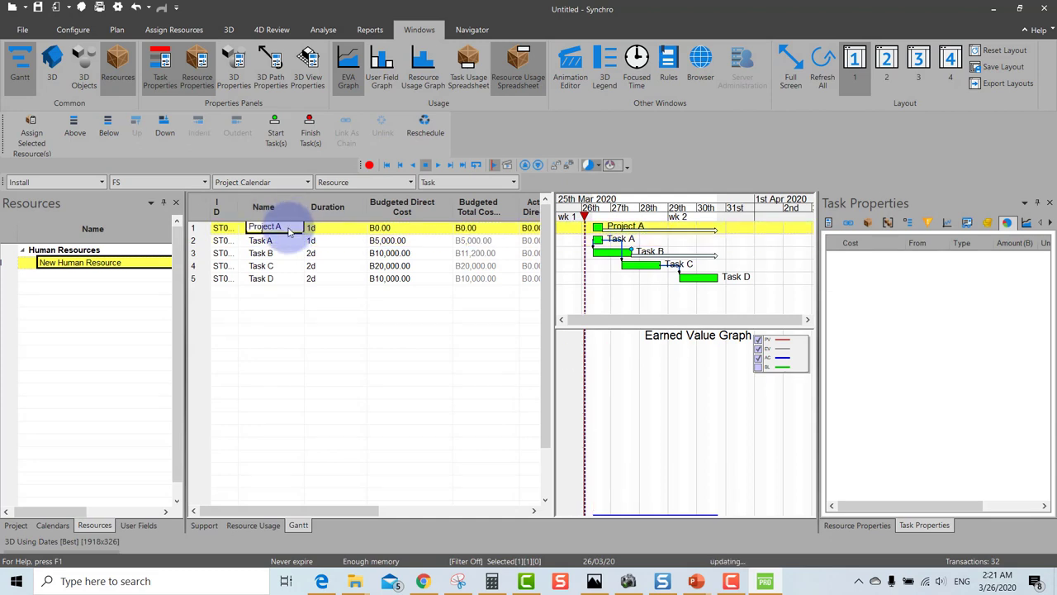
pyautogui.write('1')
pyautogui.press('Return')
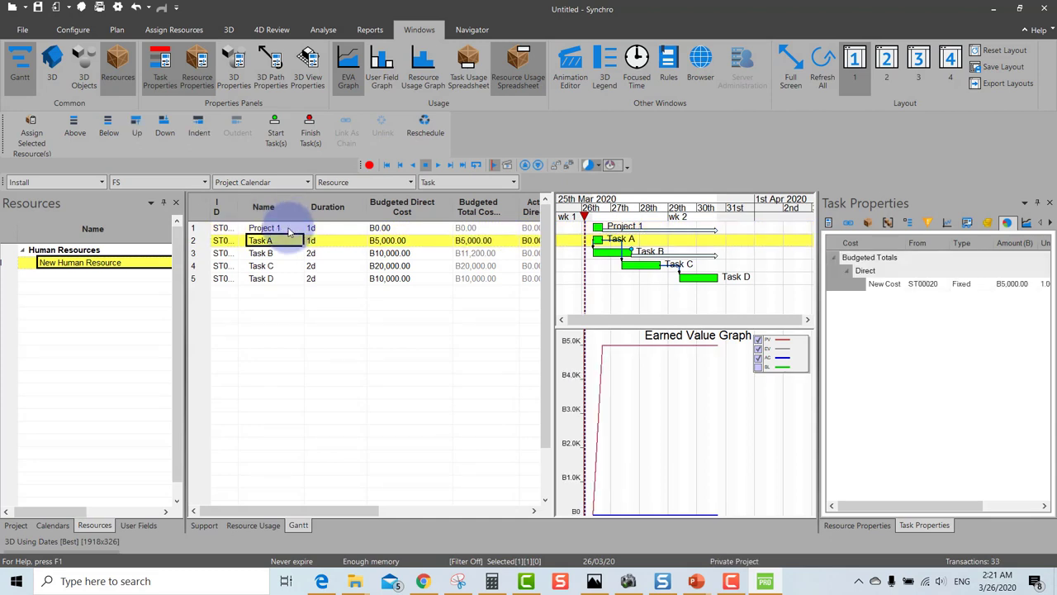
# Indent Tasks A–D under Project 1 and select the summary task
pyautogui.keyDown('shift'); pyautogui.click(272, 279); pyautogui.keyUp('shift')
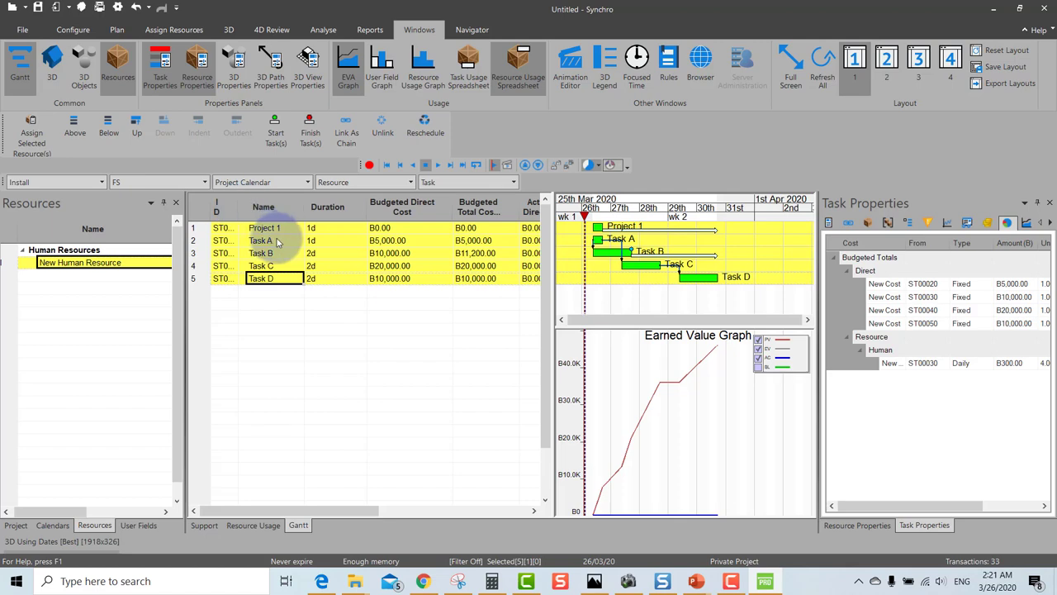
pyautogui.click(278, 281)
pyautogui.keyDown('shift'); pyautogui.click(278, 282); pyautogui.keyUp('shift')
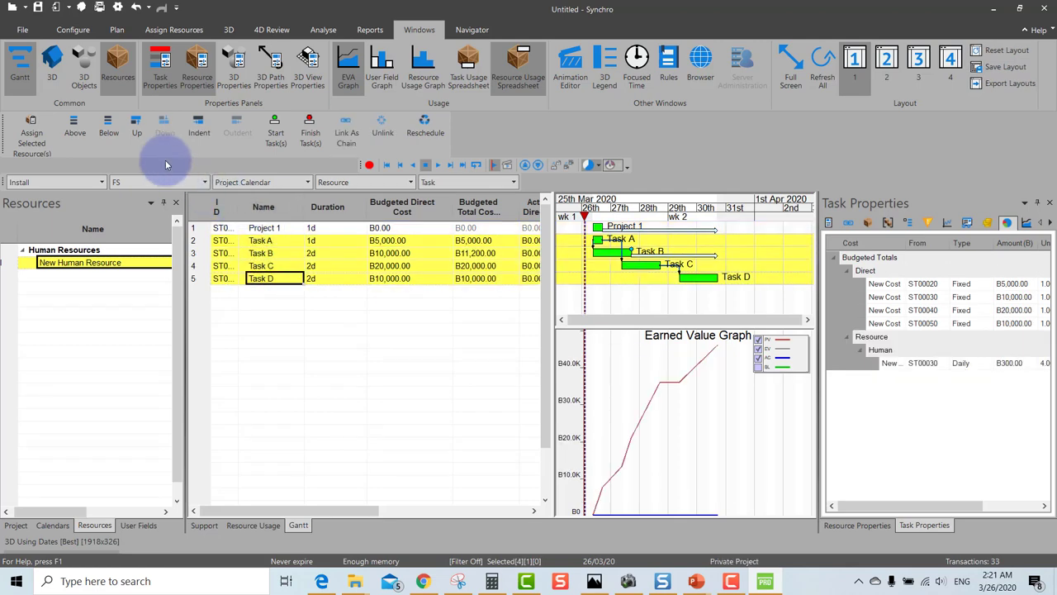
pyautogui.click(198, 132)
pyautogui.click(286, 312)
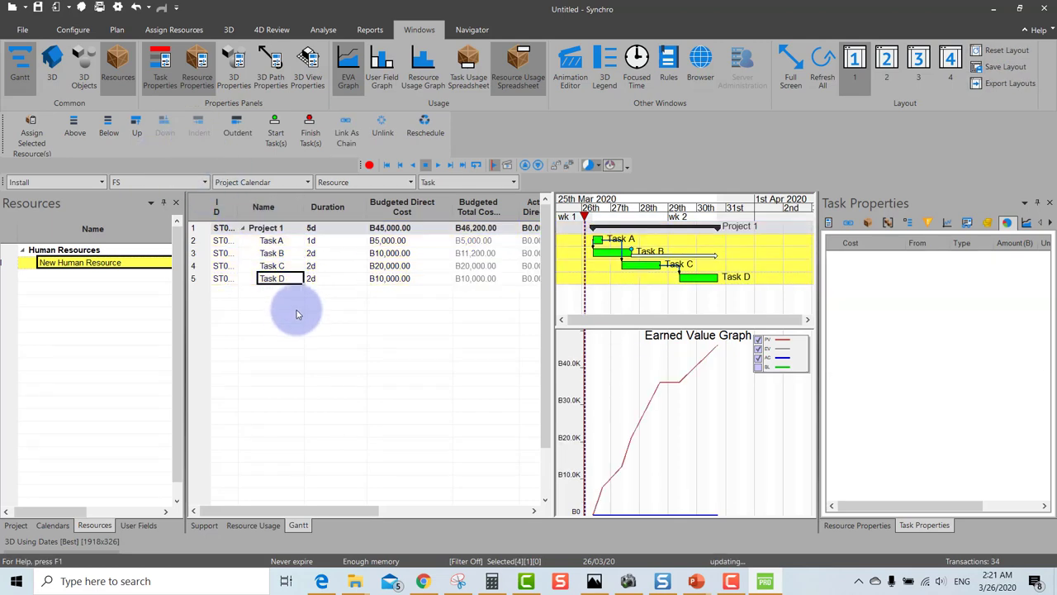
pyautogui.click(278, 231)
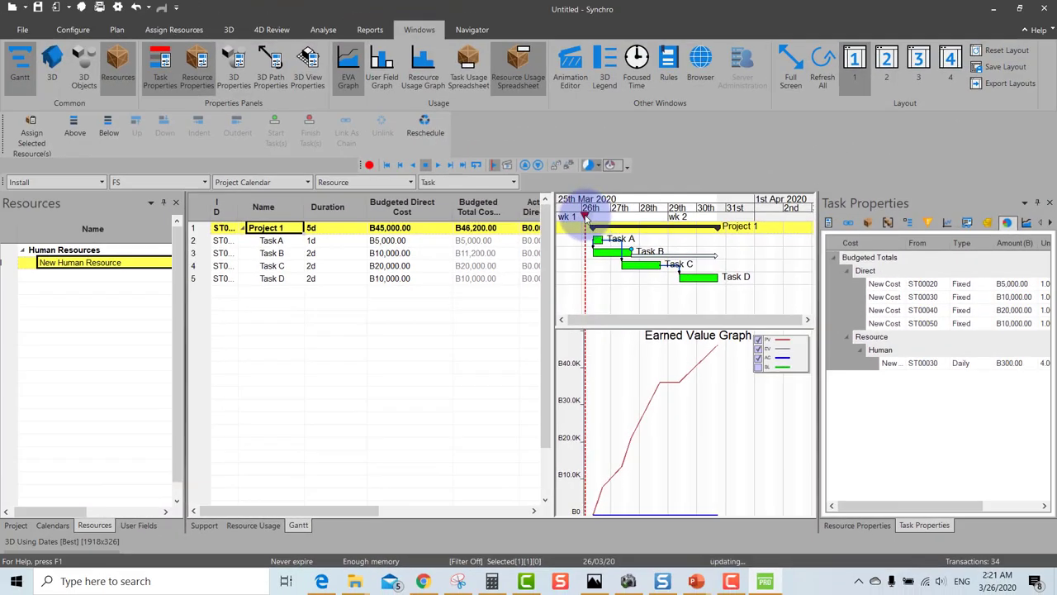
# Move the focus date to 27 Mar and place the PV/EV/AC reference slide over Synchro
pyautogui.moveTo(585, 216); pyautogui.dragTo(638, 217)
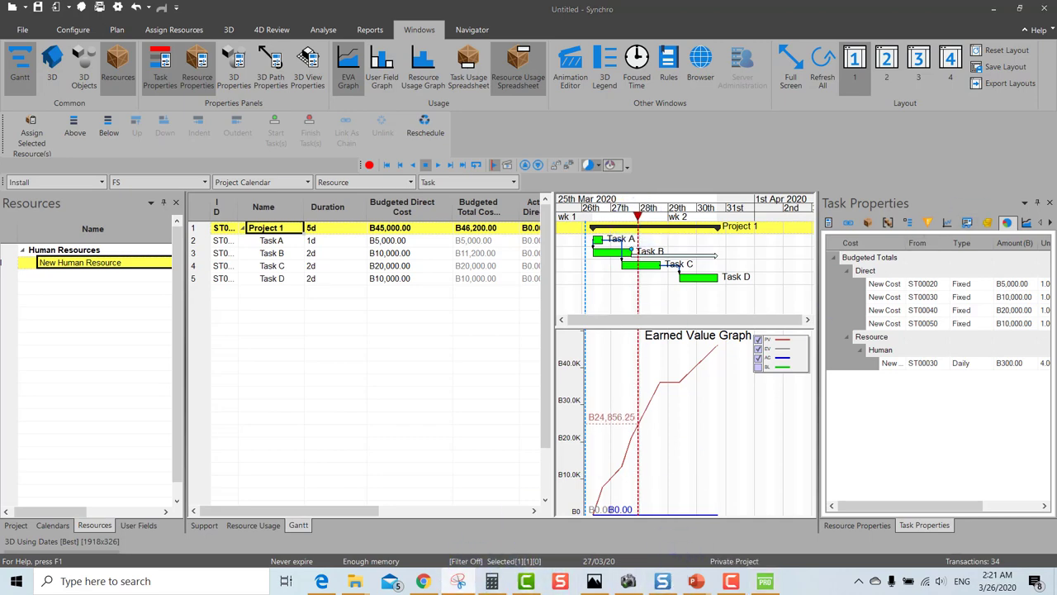
pyautogui.hotkey('alt', 'Tab')
pyautogui.moveTo(609, 52); pyautogui.dragTo(532, 23)
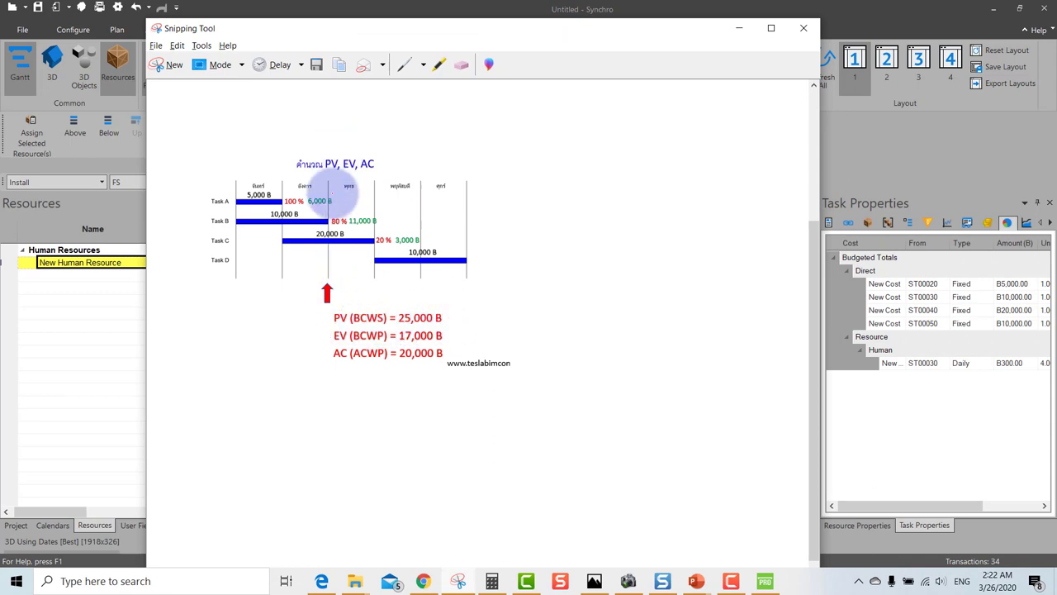
# Minimize the reference slide and open the 4D Review Focused Time window
pyautogui.click(739, 29)
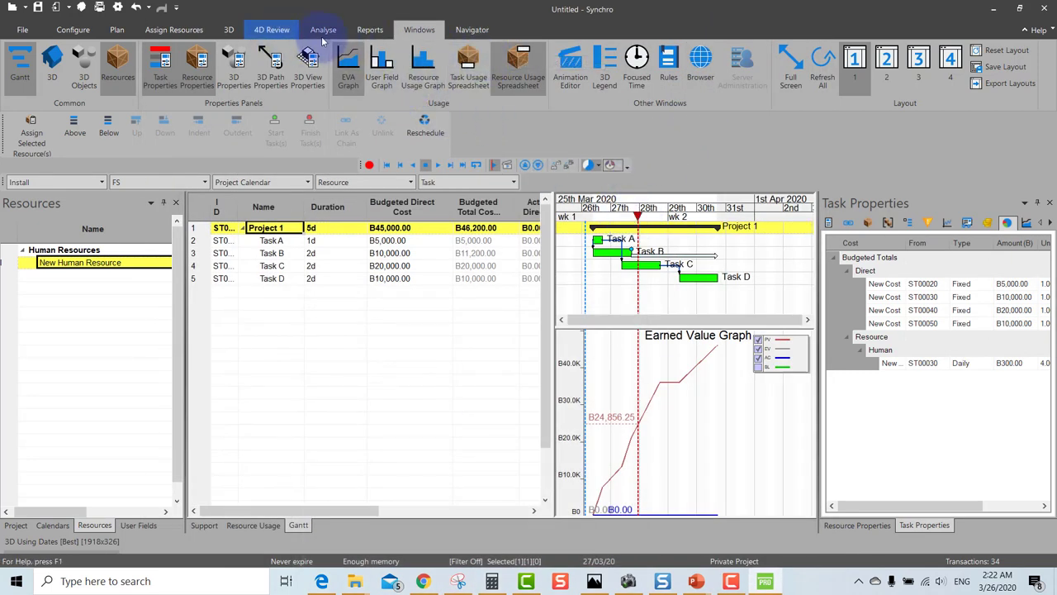
pyautogui.click(287, 33)
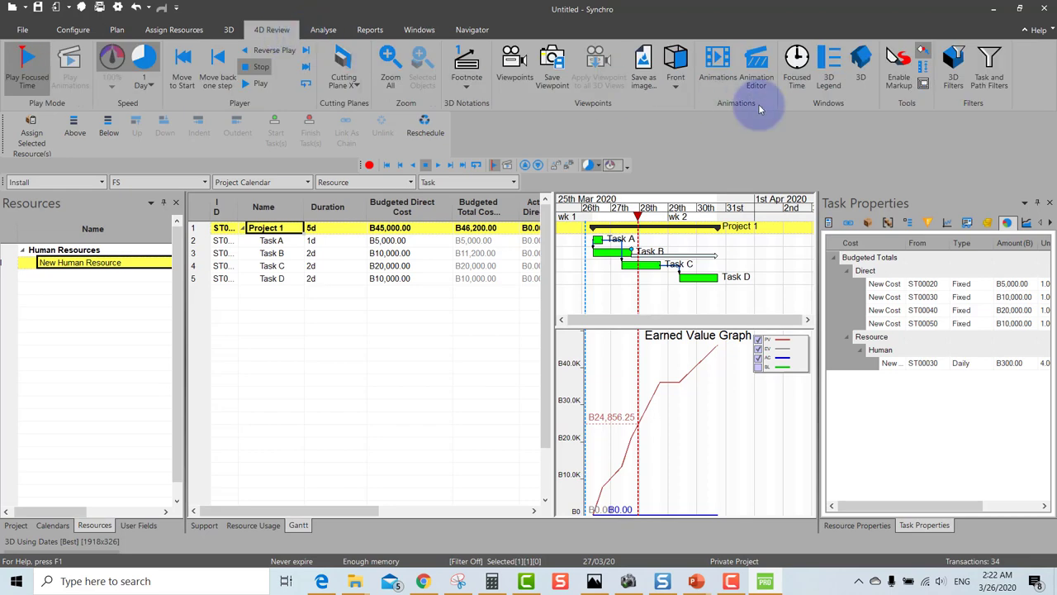
pyautogui.click(800, 83)
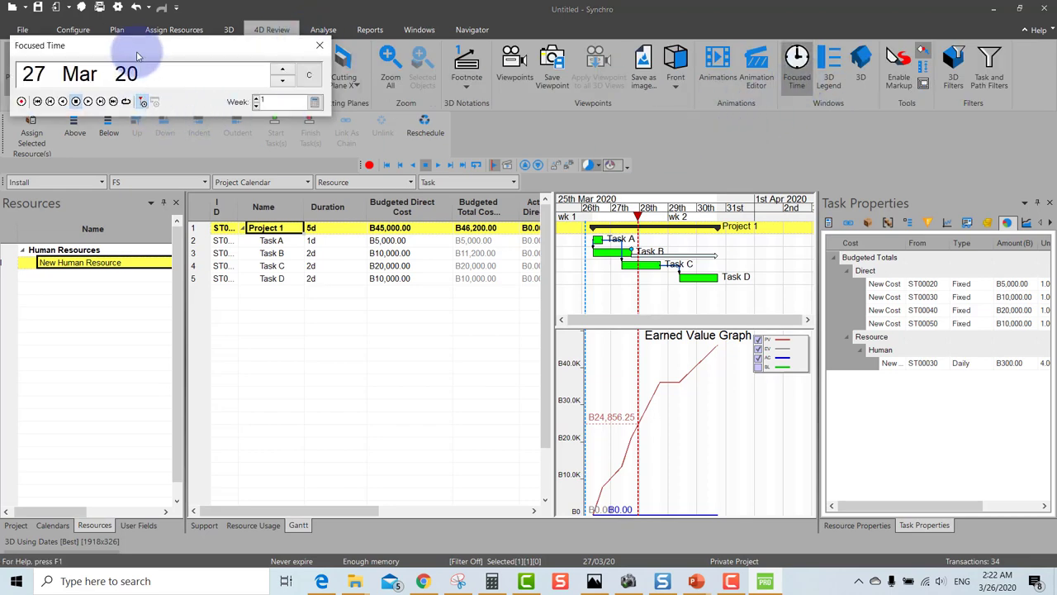
pyautogui.moveTo(137, 52)
pyautogui.mouseDown()
pyautogui.moveTo(578, 116)
pyautogui.moveTo(213, 111)
pyautogui.mouseUp()
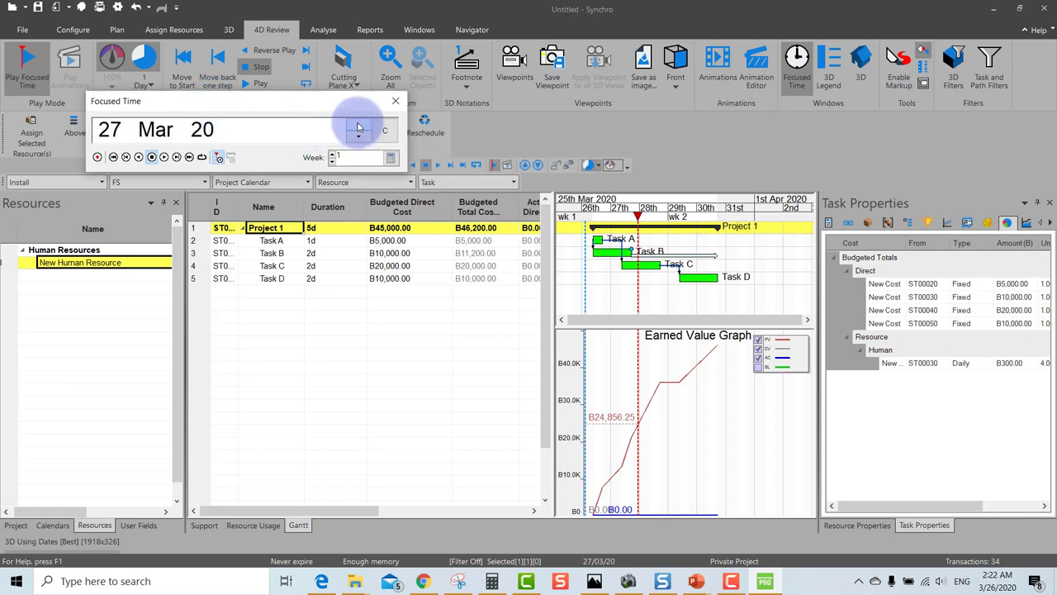
# Write a 2 on the reference slide, then advance the focus date to 28 Mar
pyautogui.click(458, 581)
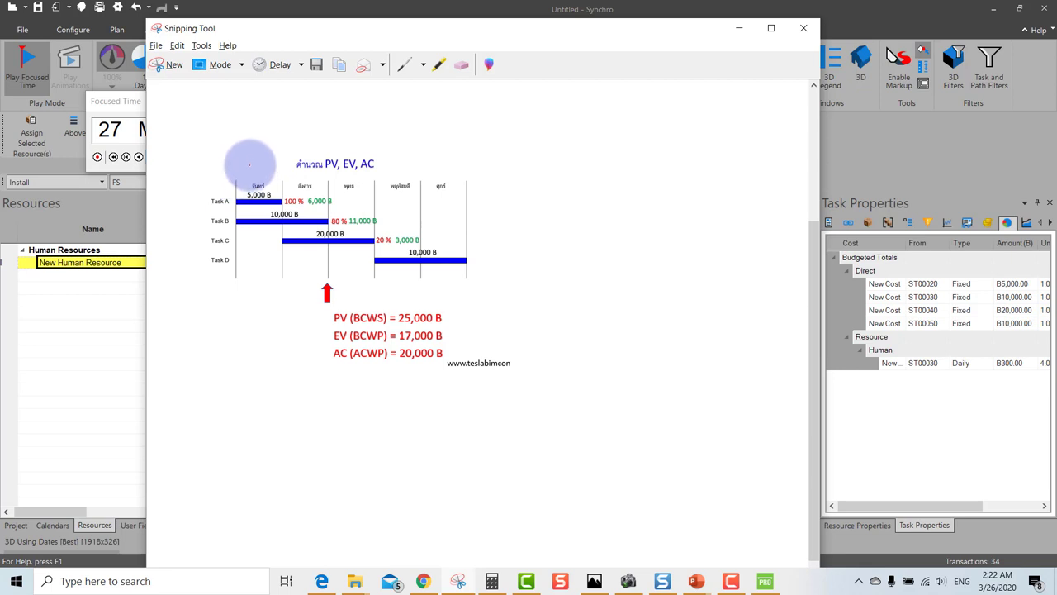
pyautogui.moveTo(257, 176); pyautogui.dragTo(234, 182)
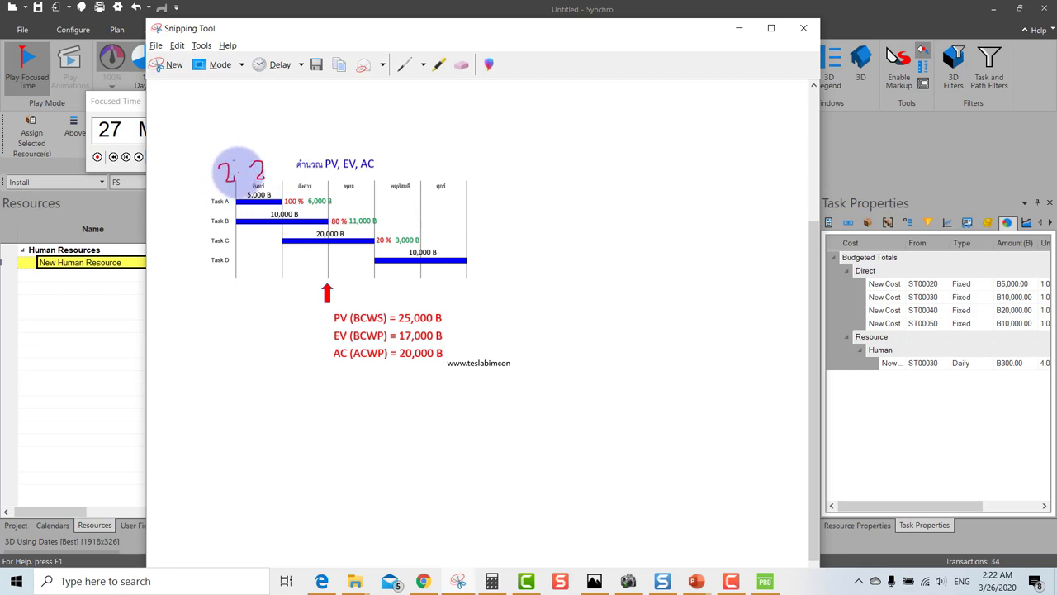
pyautogui.click(740, 28)
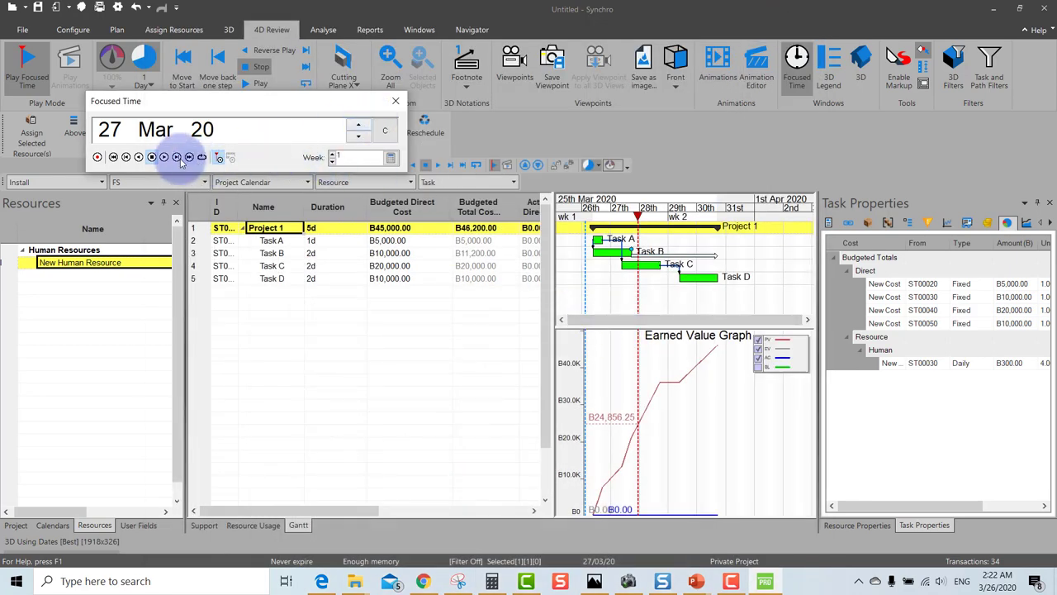
pyautogui.click(177, 158)
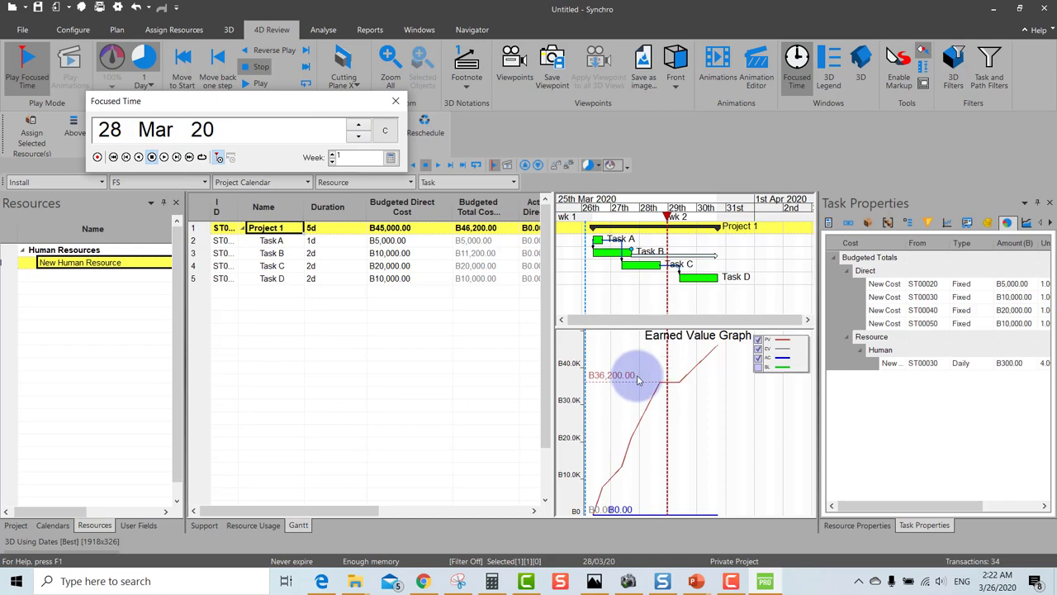
# Drag the focused time on the Gantt to 30 Mar 20, checking the reference diagram
pyautogui.hotkey('alt', 'Tab')
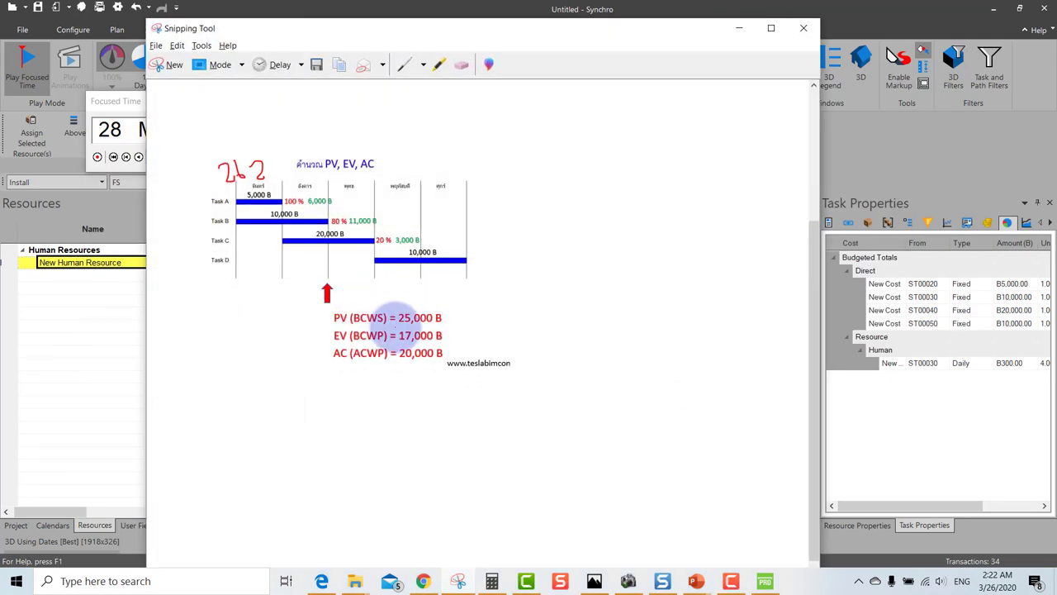
pyautogui.hotkey('alt', 'Tab')
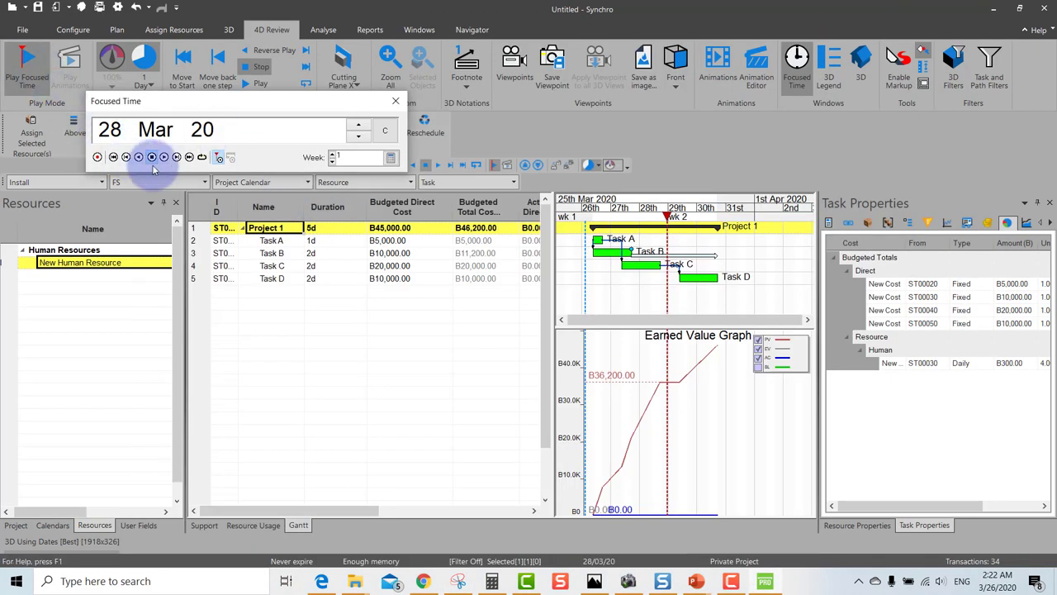
pyautogui.click(126, 160)
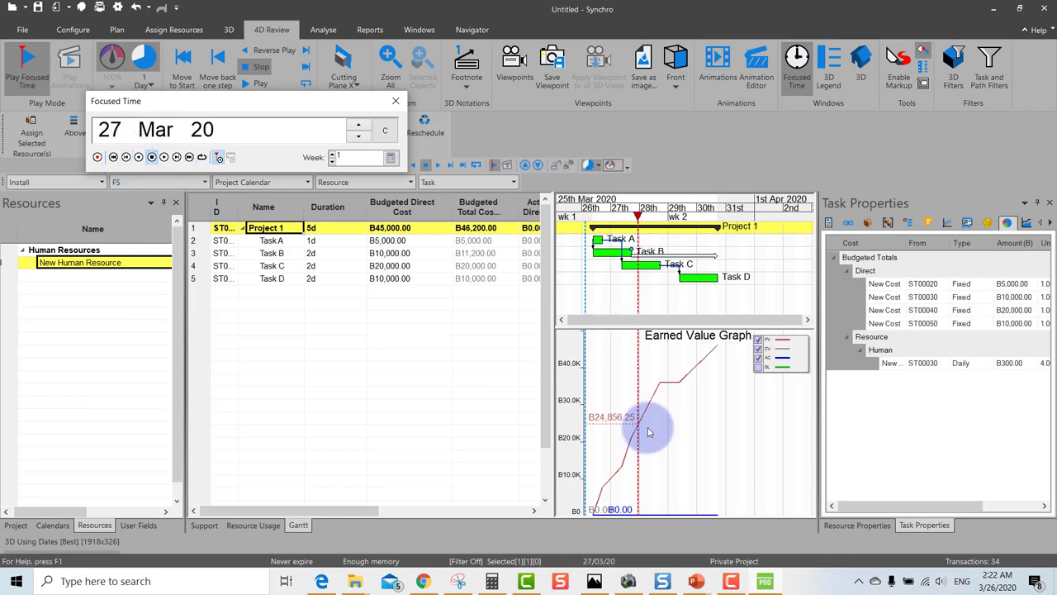
pyautogui.hotkey('alt', 'Tab')
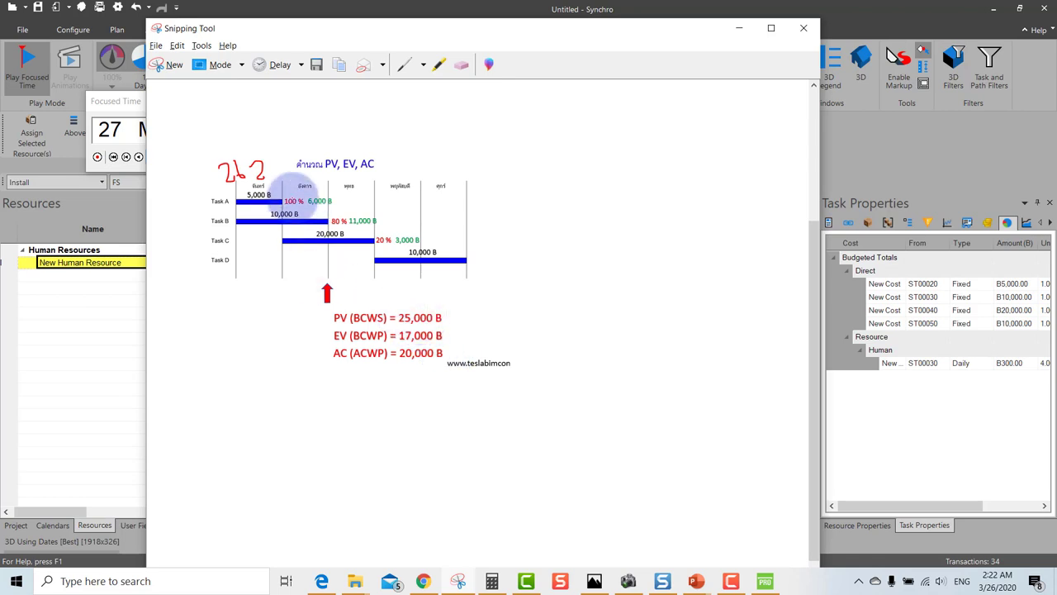
pyautogui.hotkey('alt', 'Tab')
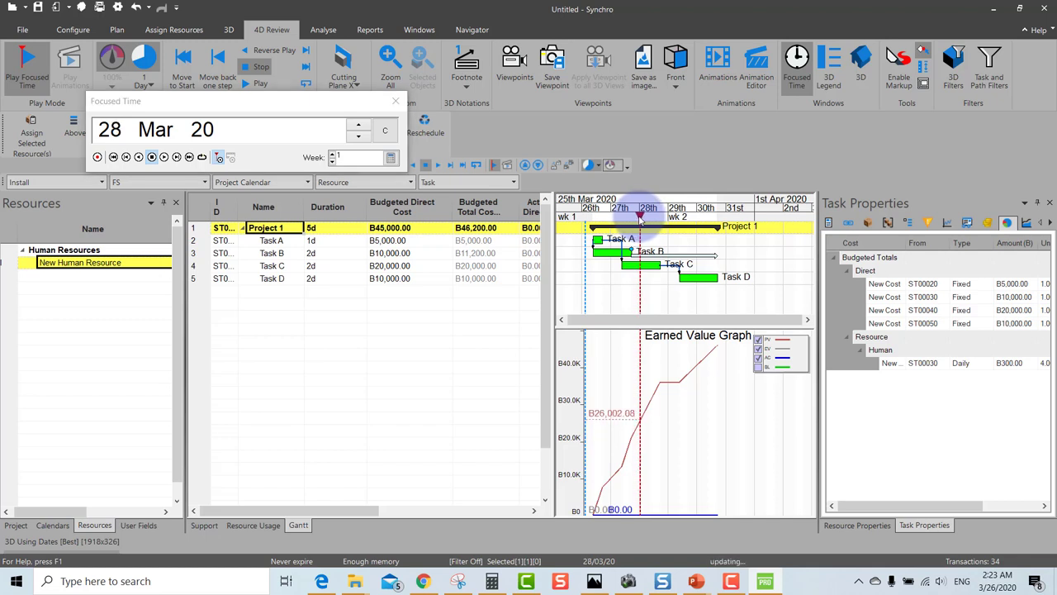
pyautogui.moveTo(640, 217); pyautogui.dragTo(645, 218)
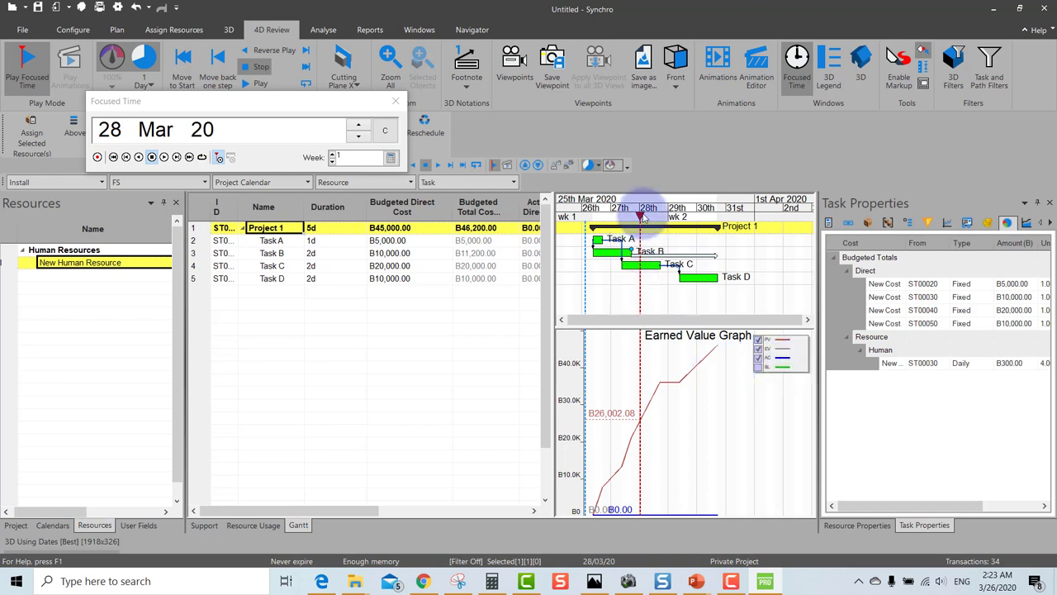
pyautogui.moveTo(643, 217); pyautogui.dragTo(719, 222)
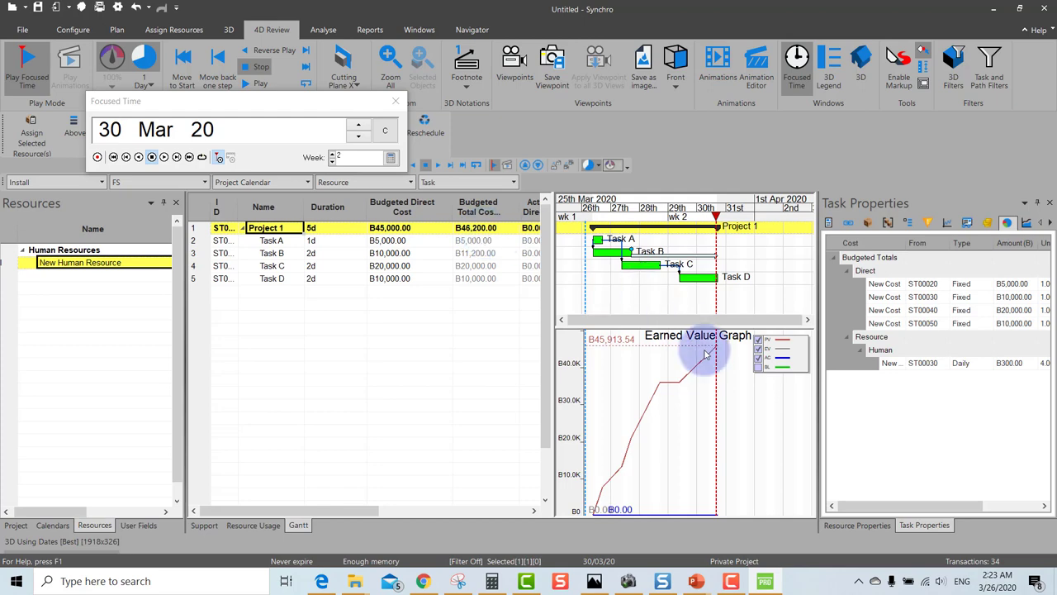
pyautogui.moveTo(716, 220); pyautogui.dragTo(719, 217)
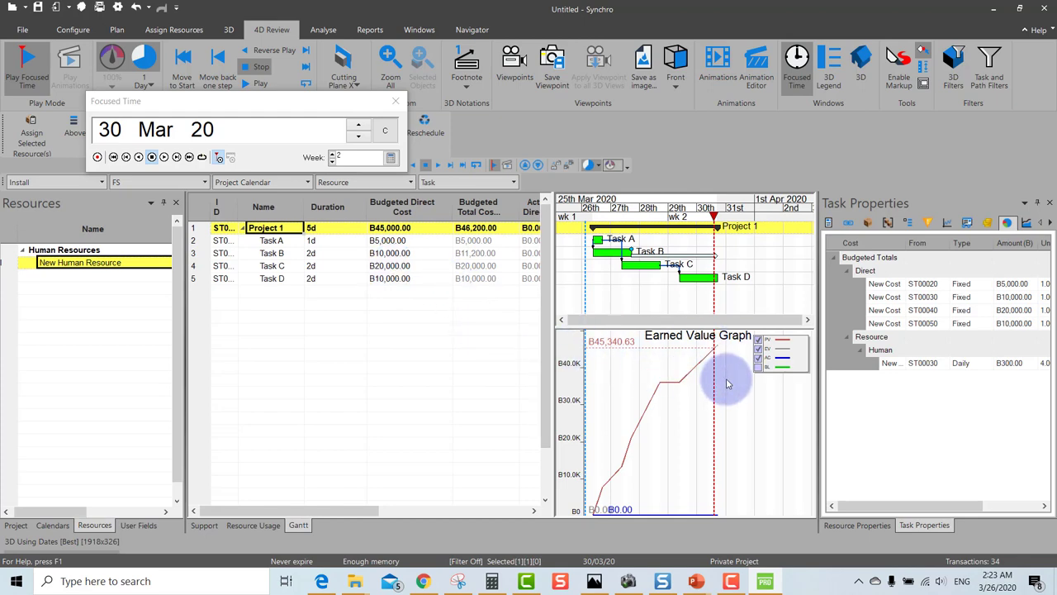
pyautogui.hotkey('alt', 'Tab')
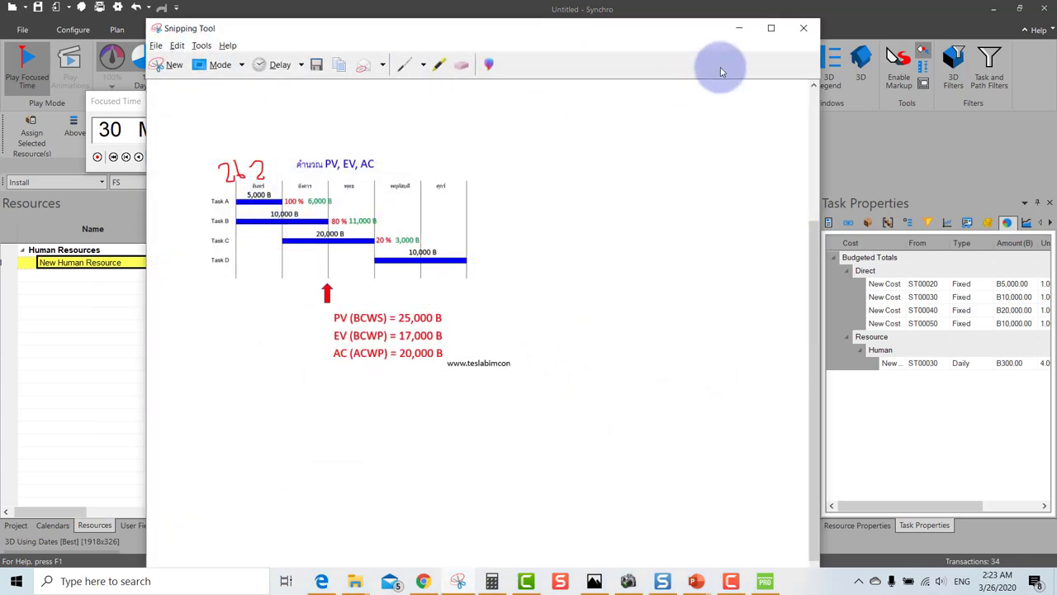
# Hide the reference diagram, show the Project details panel, and close the Focused Time window
pyautogui.click(739, 28)
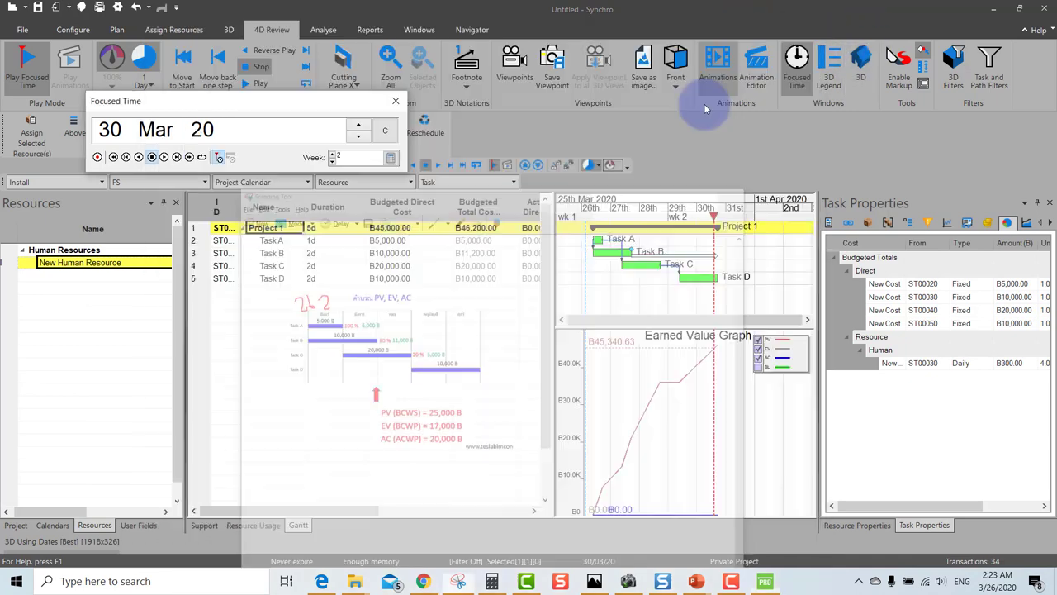
pyautogui.click(15, 525)
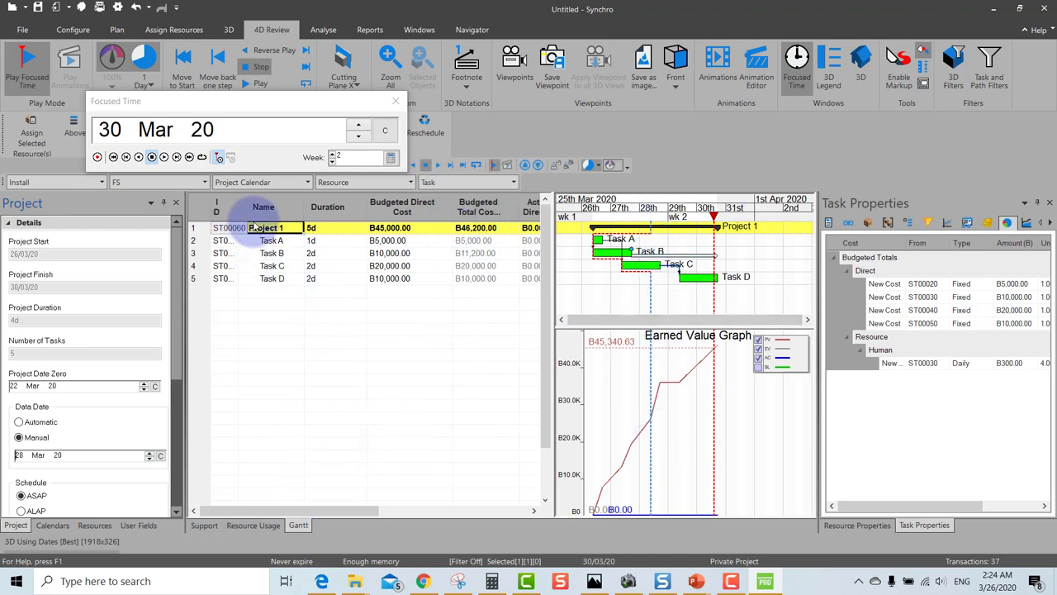
pyautogui.click(396, 103)
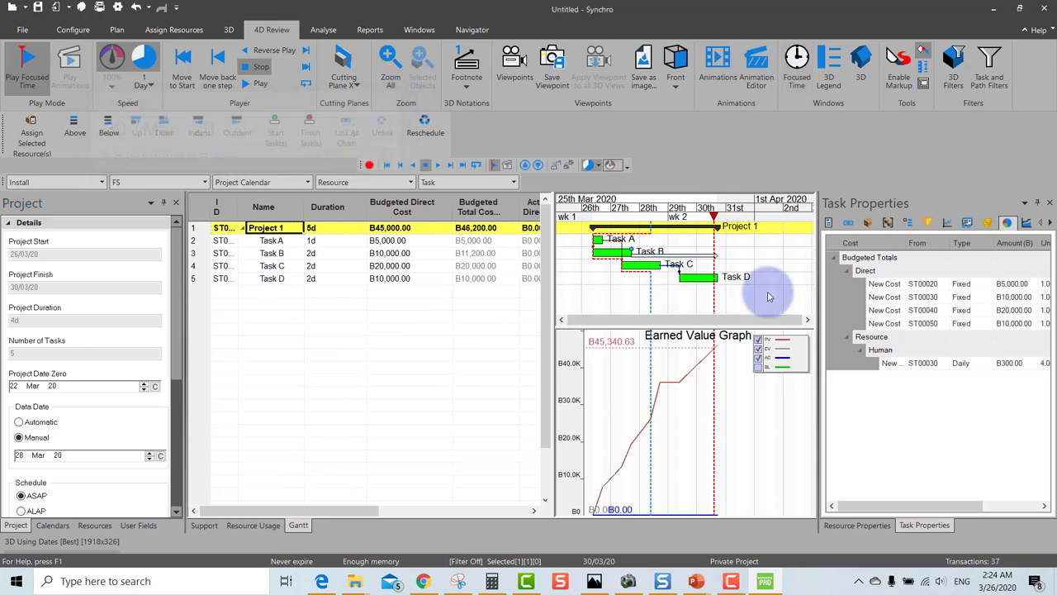
# Show Project 1's General task properties
pyautogui.click(828, 222)
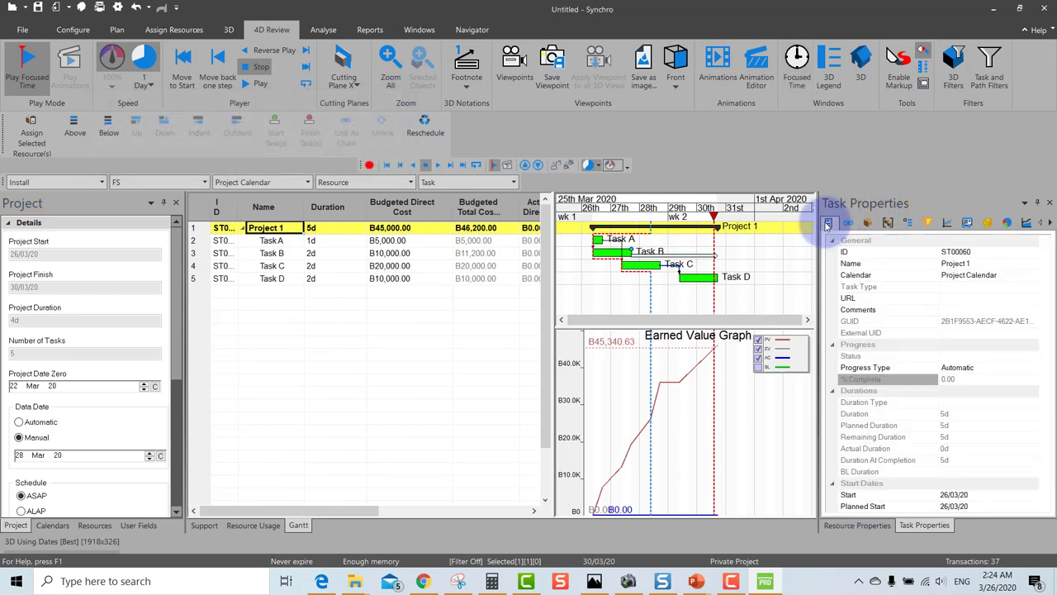
pyautogui.scroll(-1, 1004, 309)
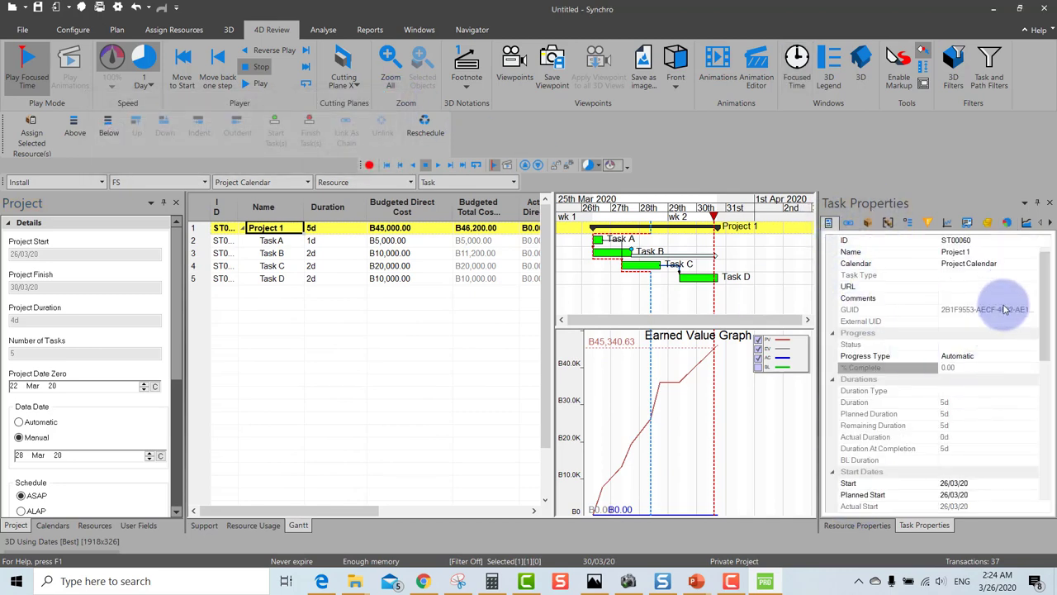
pyautogui.scroll(-1, 1006, 330)
pyautogui.scroll(-1, 1001, 347)
pyautogui.scroll(-2, 998, 367)
pyautogui.scroll(-1, 995, 384)
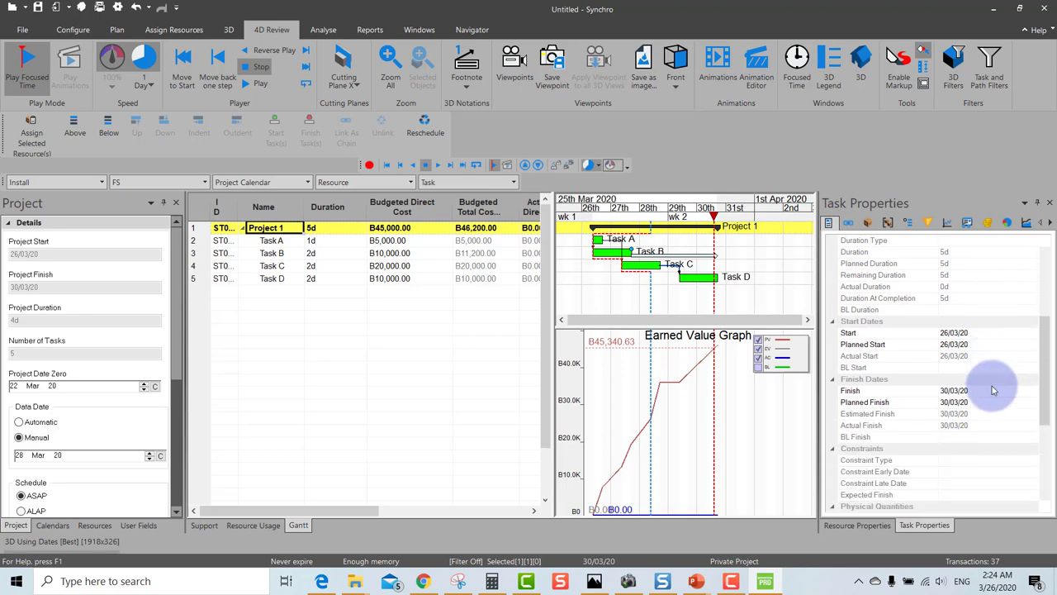
pyautogui.scroll(2, 994, 397)
pyautogui.scroll(1, 992, 380)
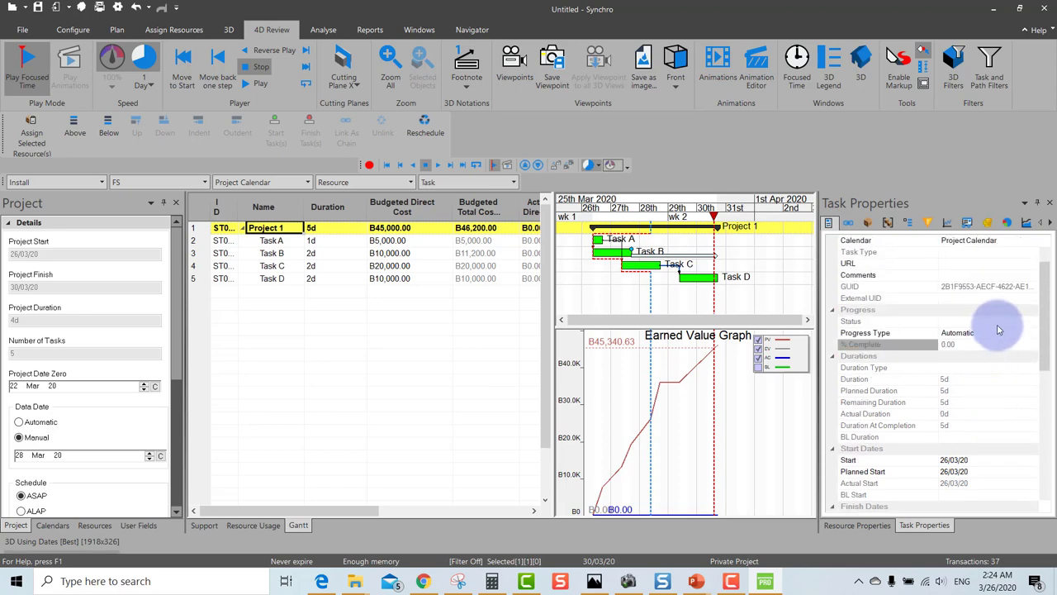
# Set Task A's status to Finished using its planned start, then select Project 1
pyautogui.click(285, 240)
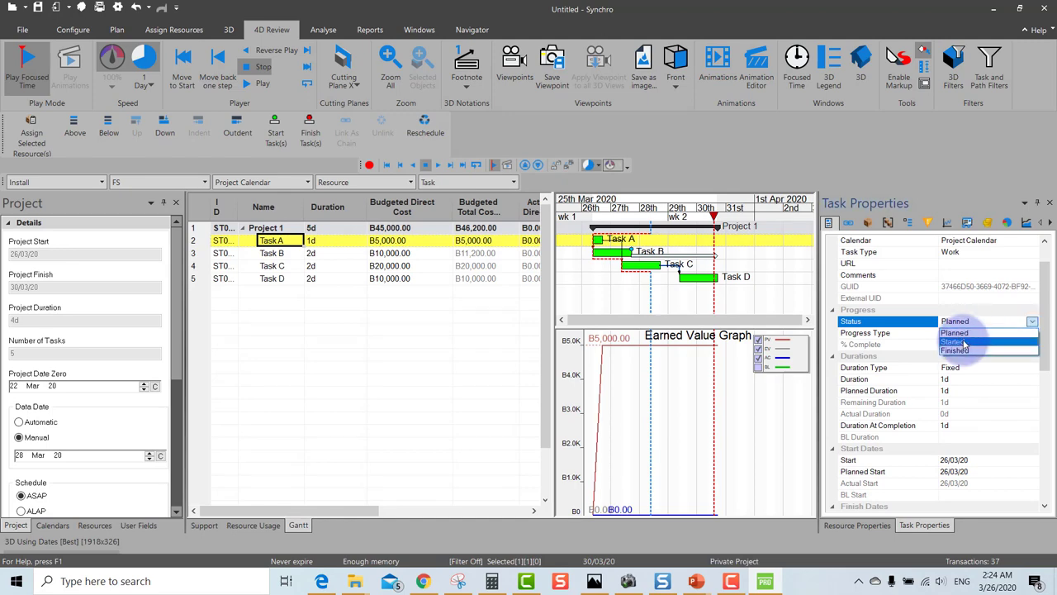
pyautogui.click(954, 351)
pyautogui.click(427, 298)
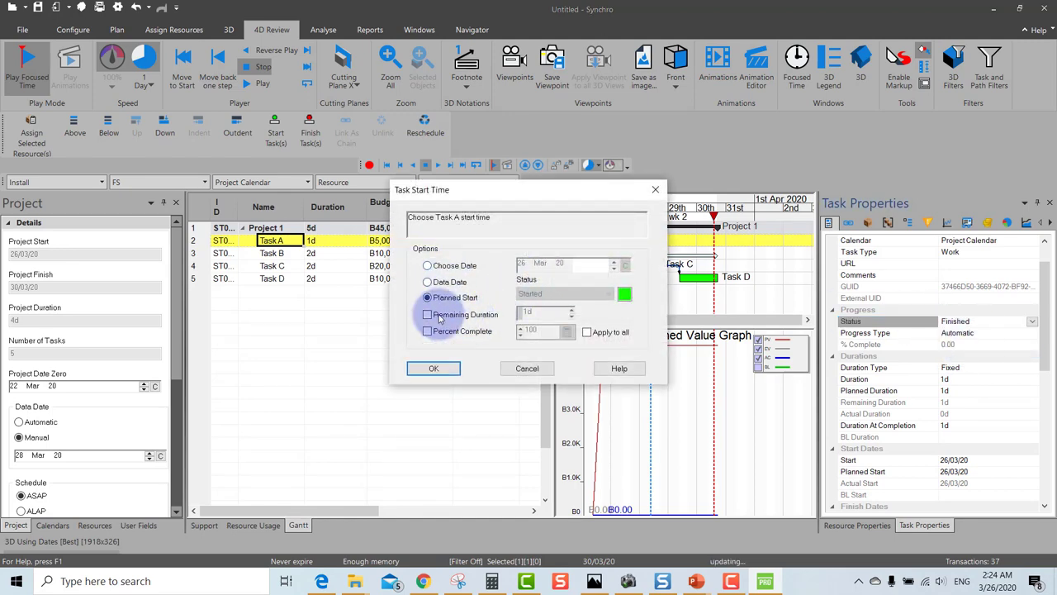
pyautogui.click(427, 372)
pyautogui.click(434, 368)
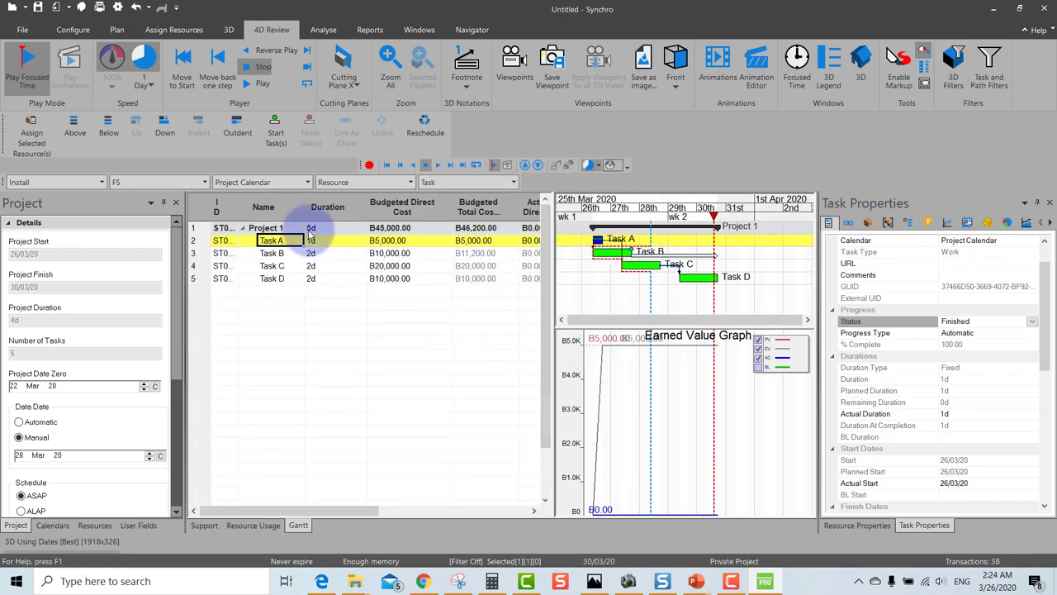
pyautogui.click(273, 229)
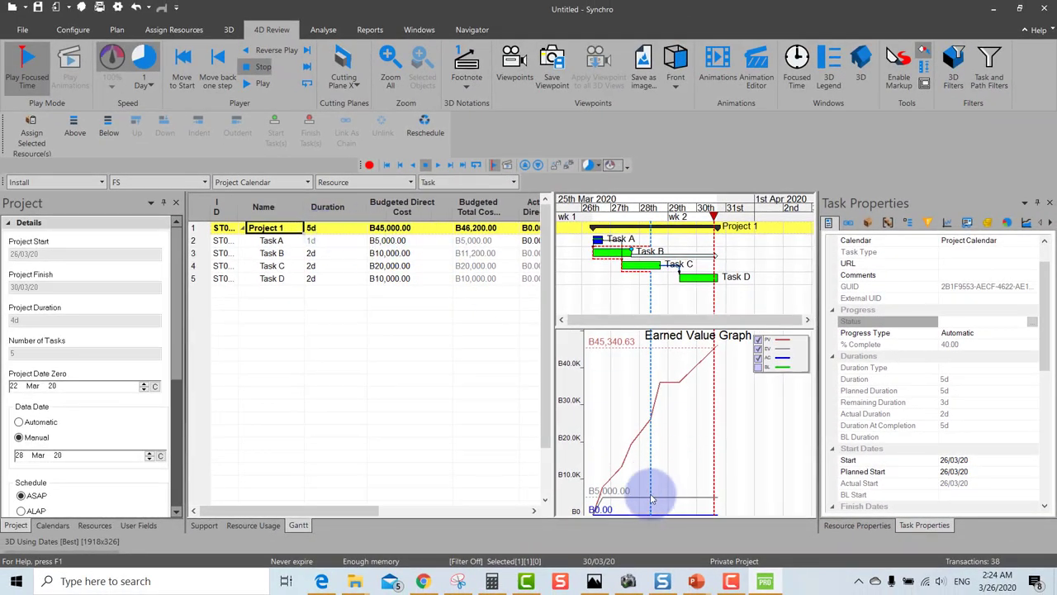
pyautogui.moveTo(337, 513); pyautogui.dragTo(454, 510)
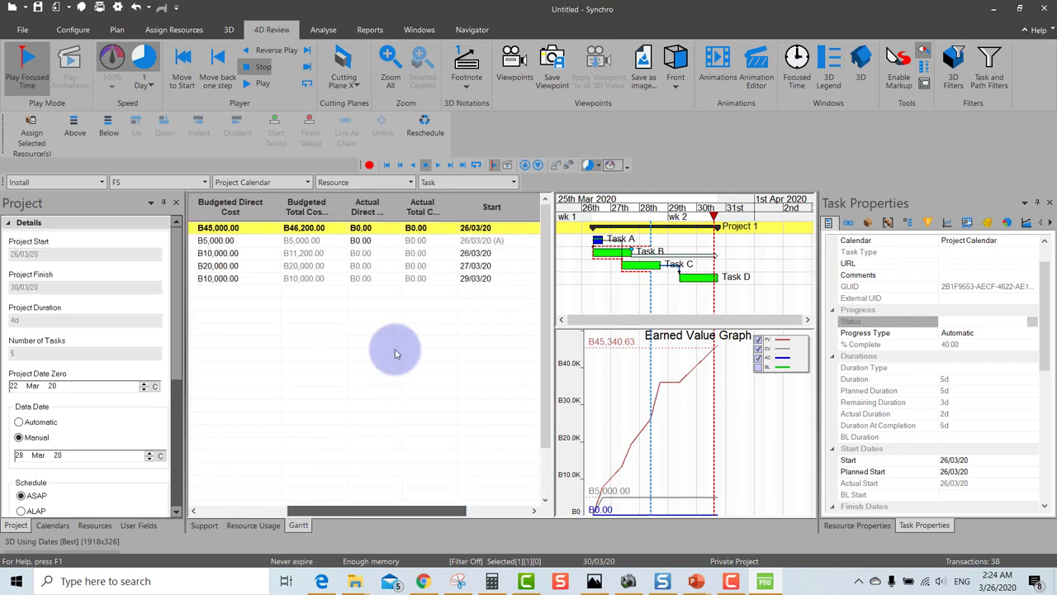
pyautogui.moveTo(376, 516); pyautogui.dragTo(285, 505)
# Mark Task B as Started from its planned start and select its % Complete to change to 80
pyautogui.click(277, 252)
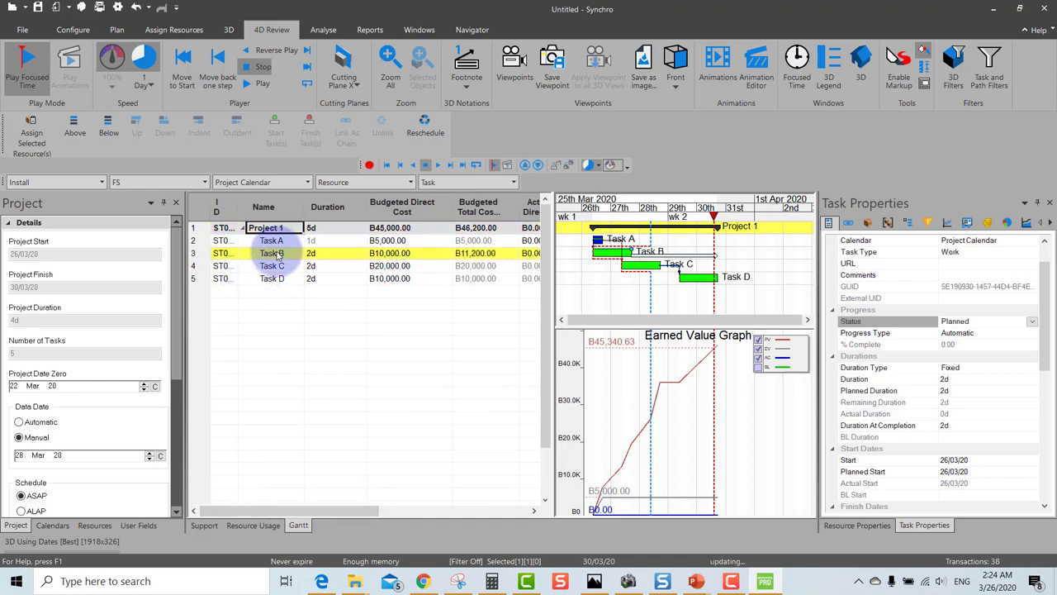
pyautogui.hotkey('alt', 'Tab')
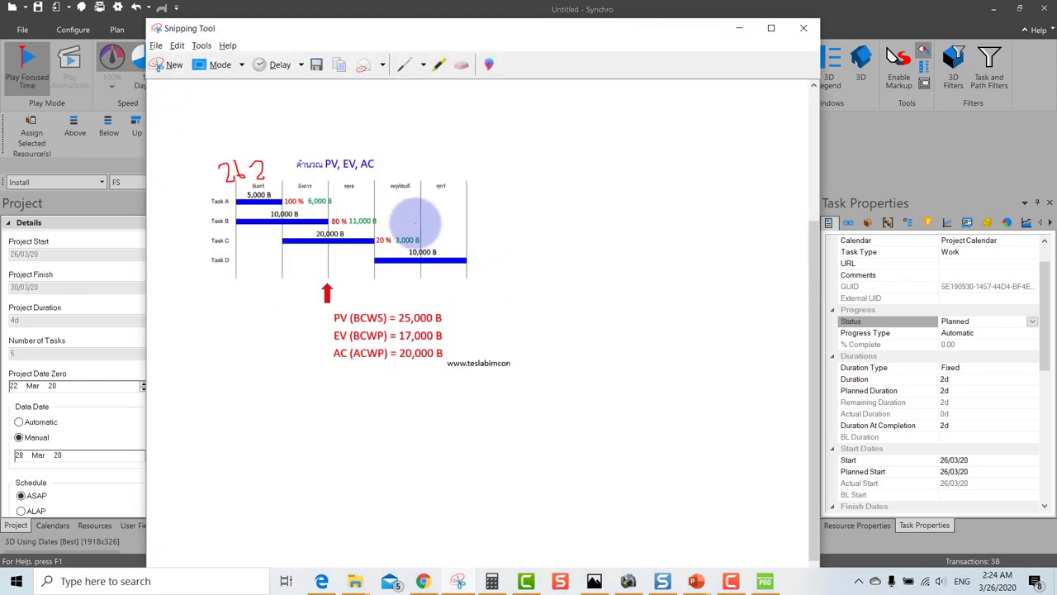
pyautogui.click(739, 28)
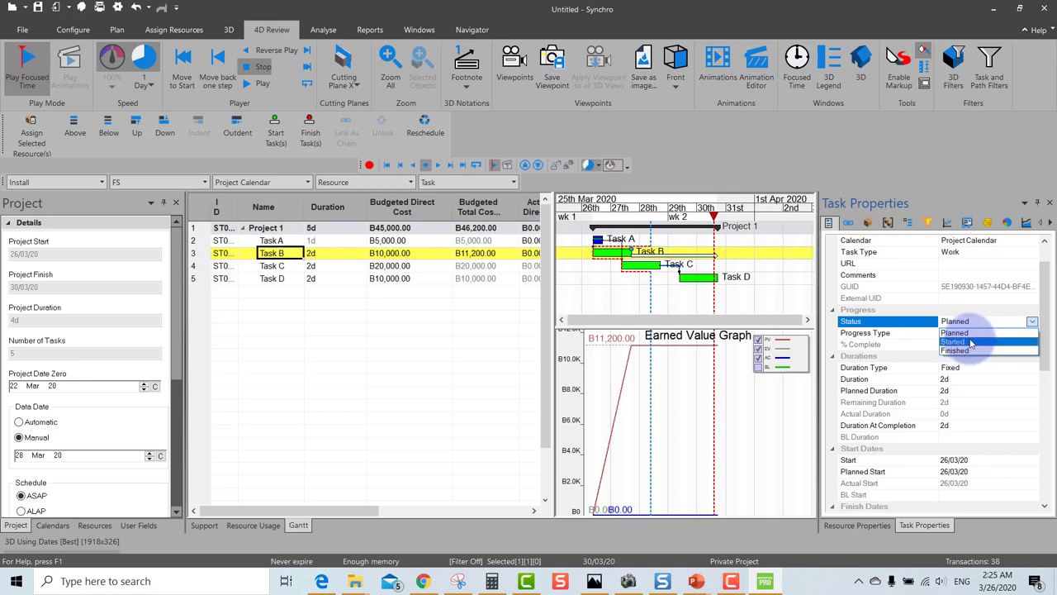
pyautogui.click(958, 341)
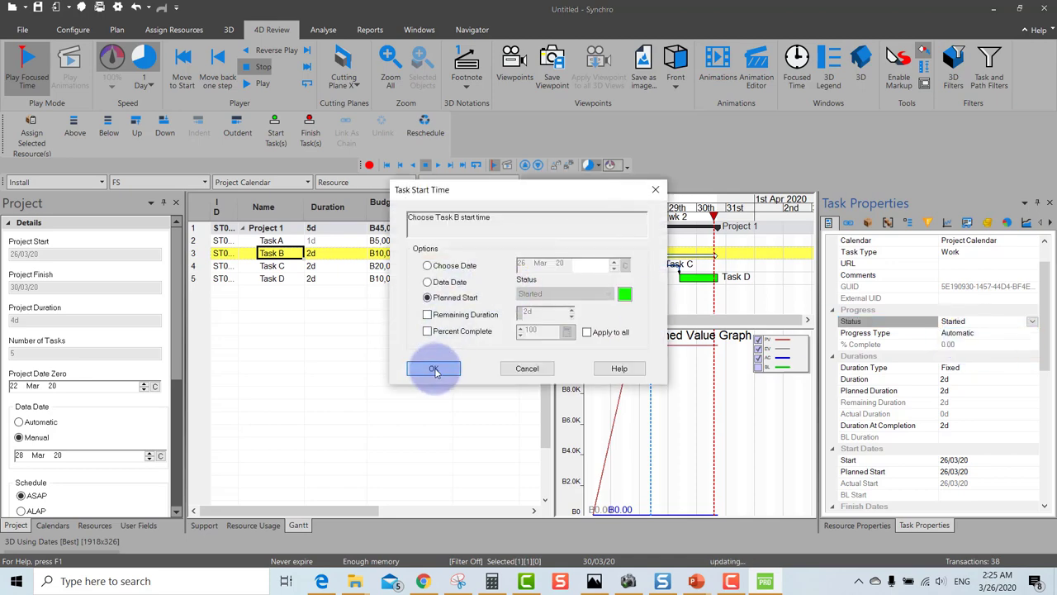
pyautogui.click(436, 369)
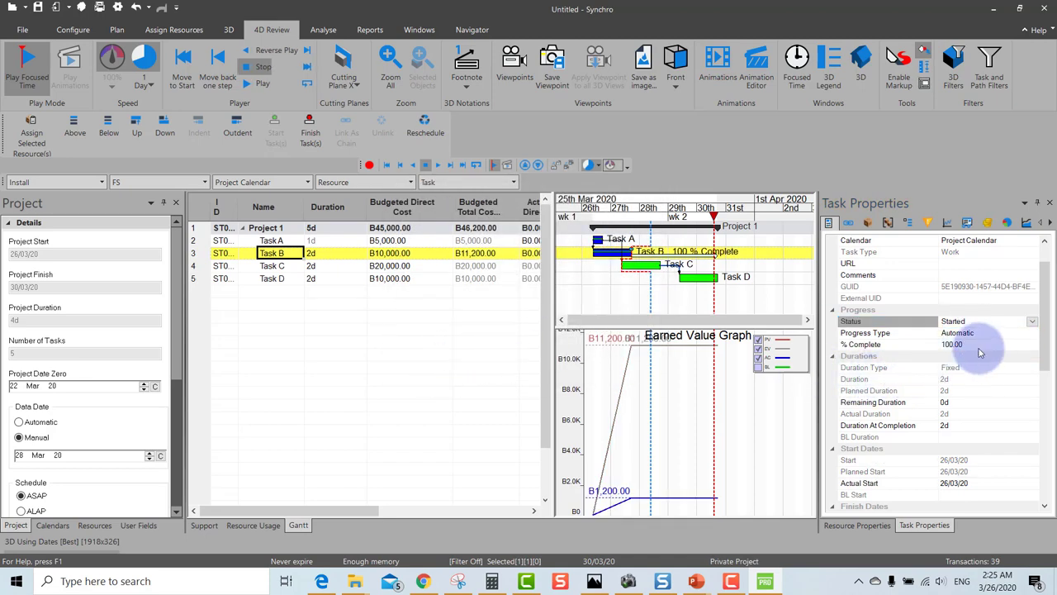
pyautogui.click(904, 348)
pyautogui.write('80')
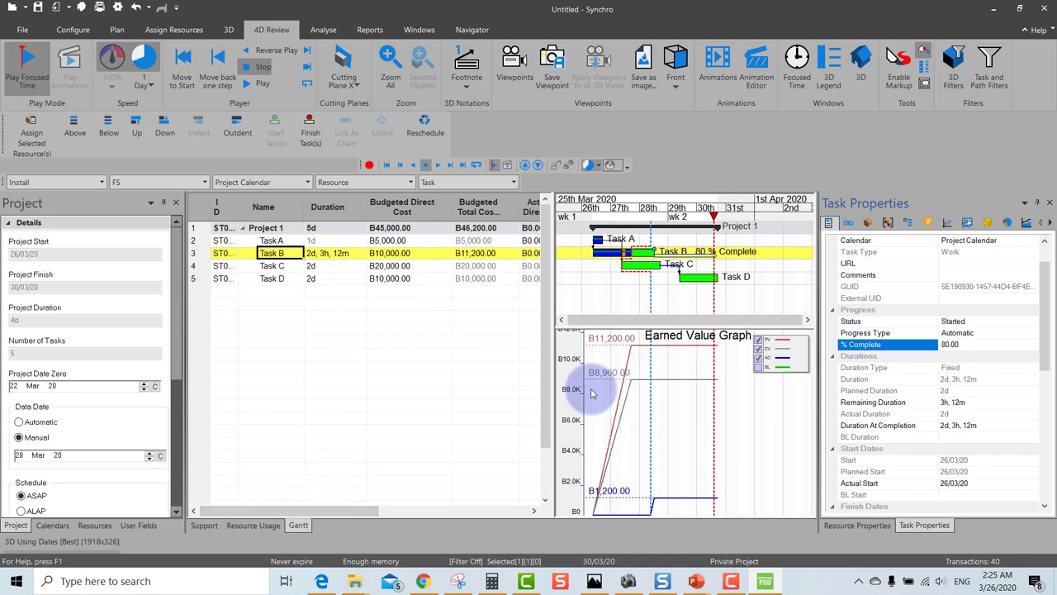
# Confirm Task B at 80% complete and select it to show its earned value graph
pyautogui.press('Up')
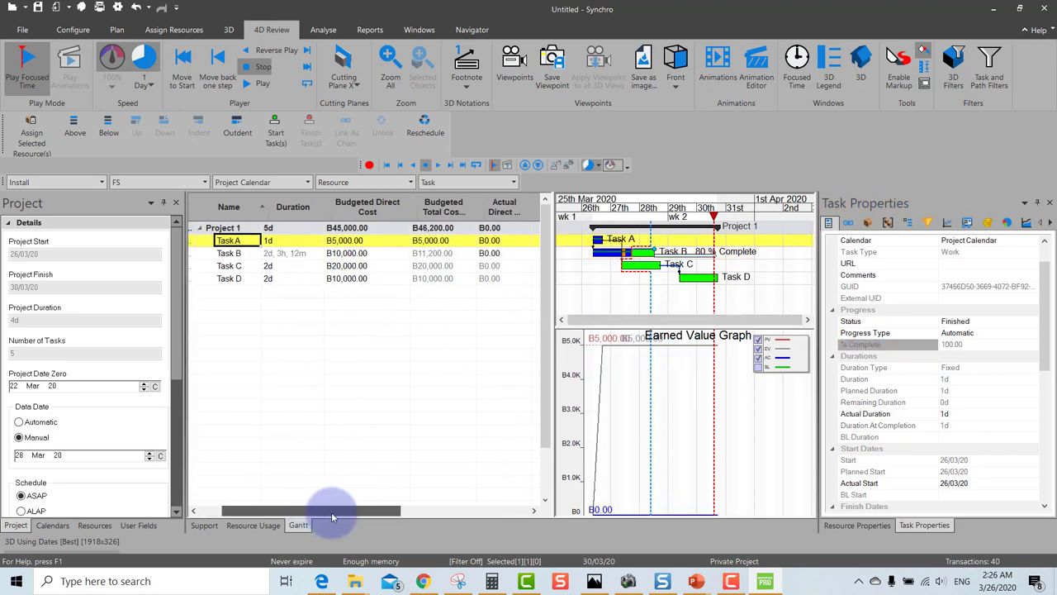
pyautogui.moveTo(331, 509)
pyautogui.mouseDown()
pyautogui.moveTo(254, 511)
pyautogui.moveTo(247, 496)
pyautogui.mouseUp()
pyautogui.click(262, 228)
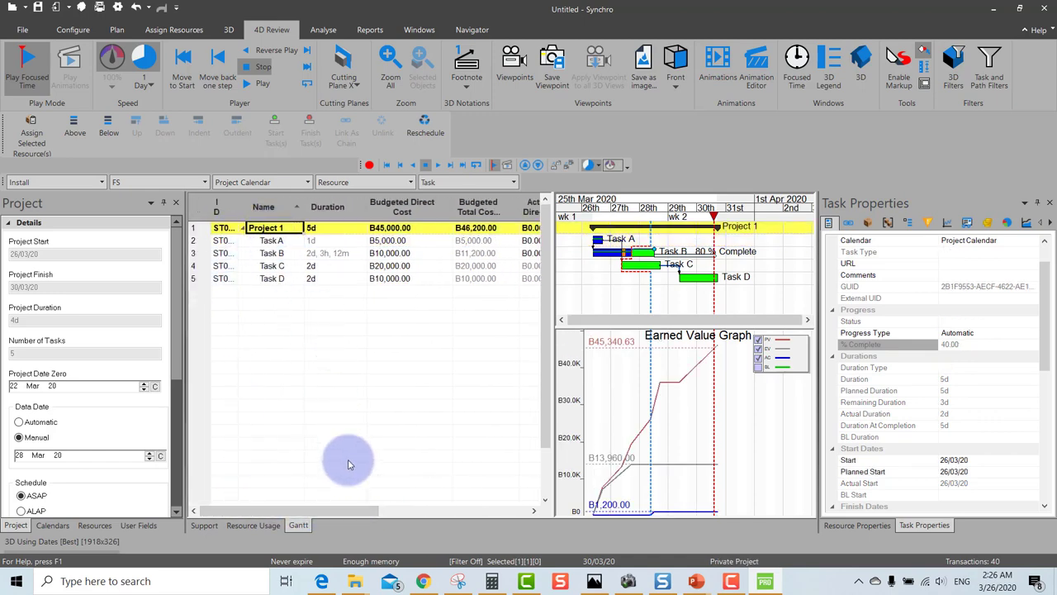
pyautogui.moveTo(329, 510); pyautogui.dragTo(349, 514)
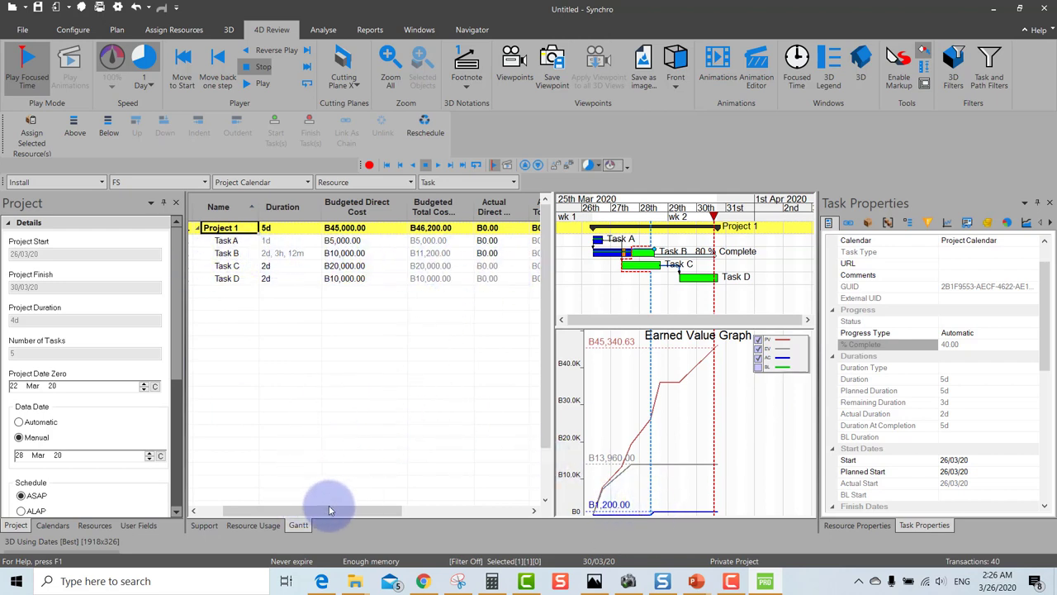
pyautogui.moveTo(329, 510)
pyautogui.mouseDown()
pyautogui.moveTo(389, 504)
pyautogui.moveTo(296, 502)
pyautogui.moveTo(330, 491)
pyautogui.moveTo(314, 488)
pyautogui.mouseUp()
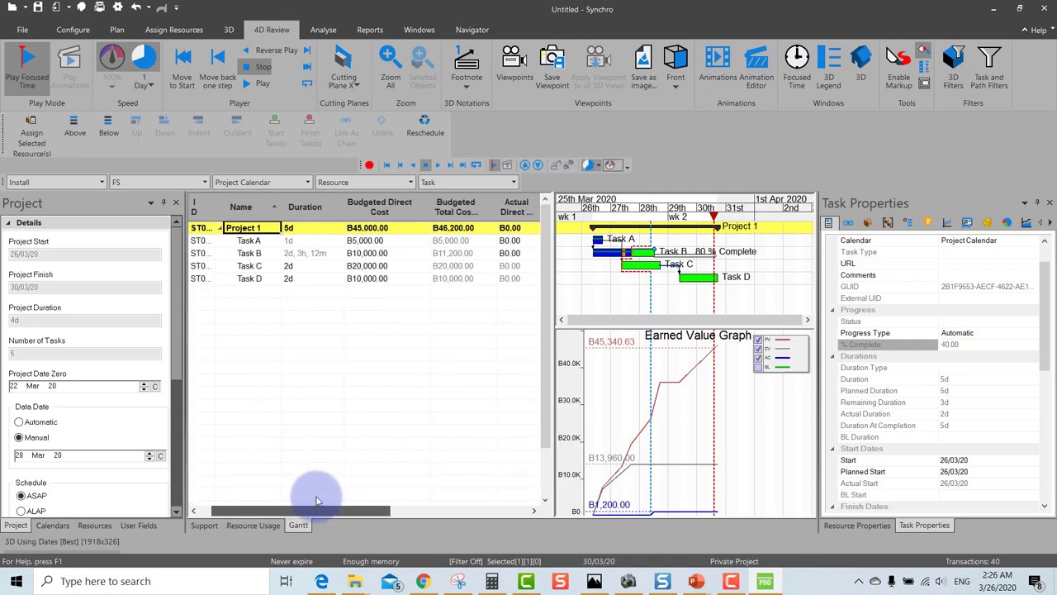
pyautogui.click(210, 255)
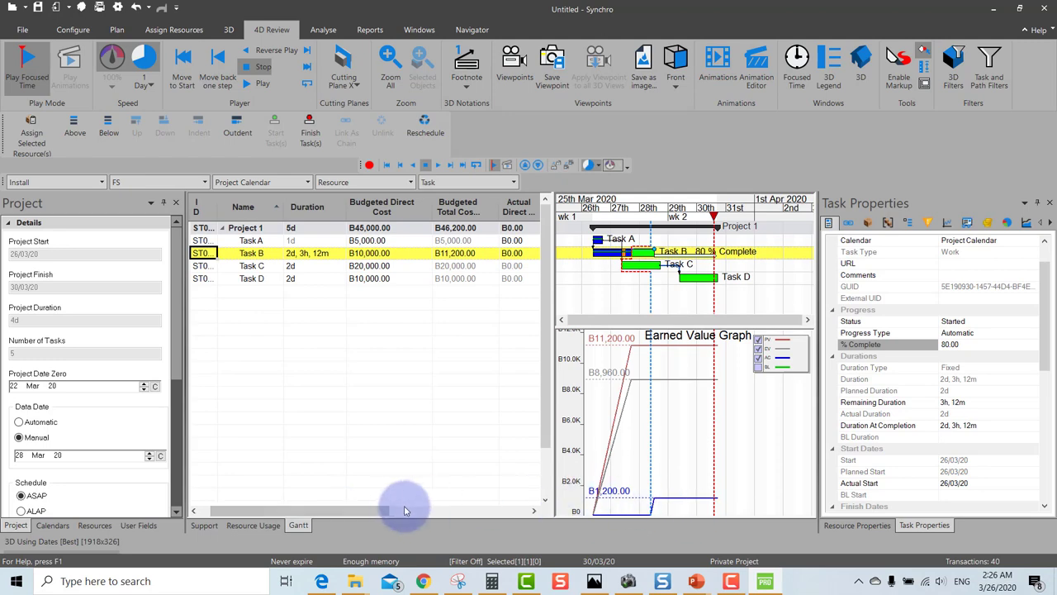
pyautogui.moveTo(358, 509)
pyautogui.mouseDown()
pyautogui.moveTo(374, 512)
pyautogui.moveTo(350, 340)
pyautogui.mouseUp()
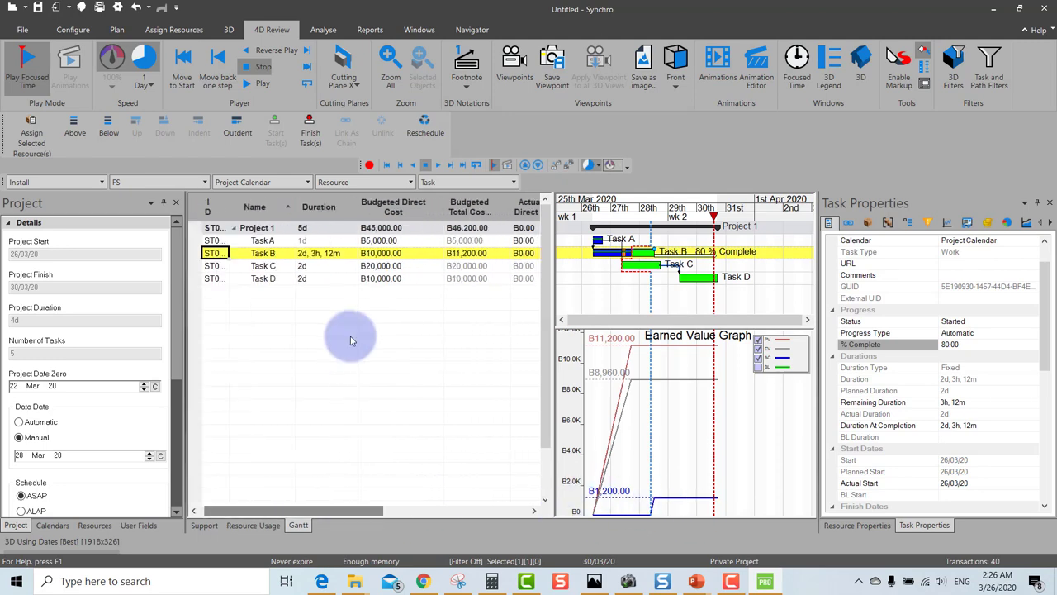
# Set Task C's status to Started at its planned start time
pyautogui.click(213, 265)
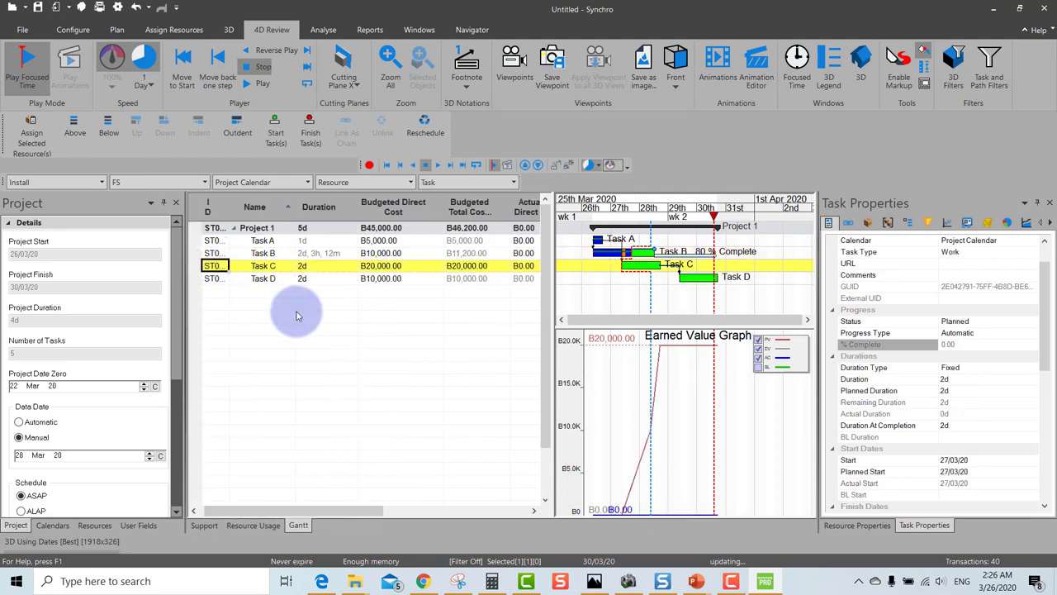
pyautogui.click(459, 581)
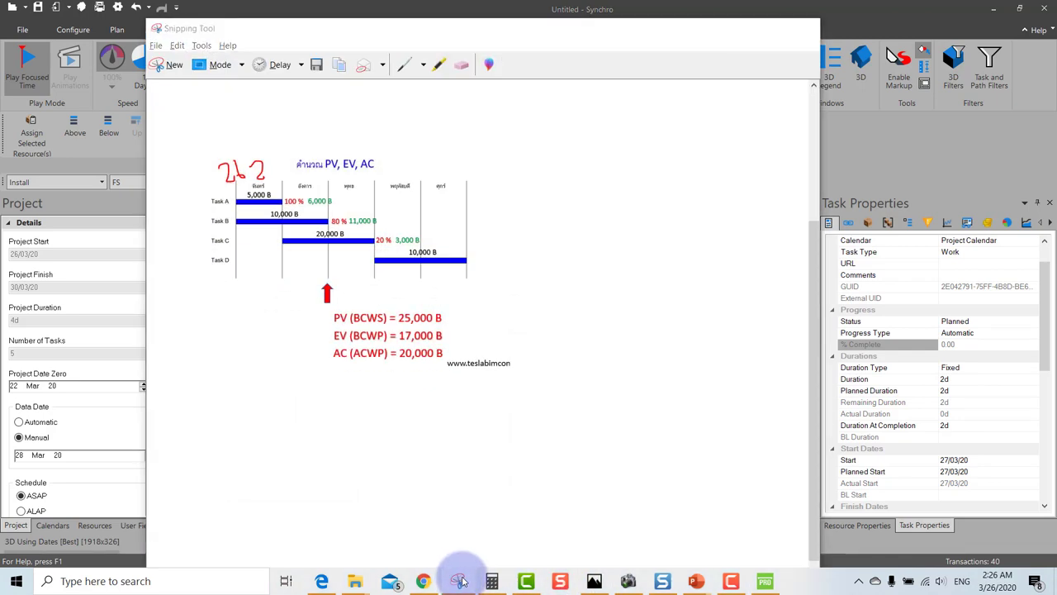
pyautogui.click(460, 581)
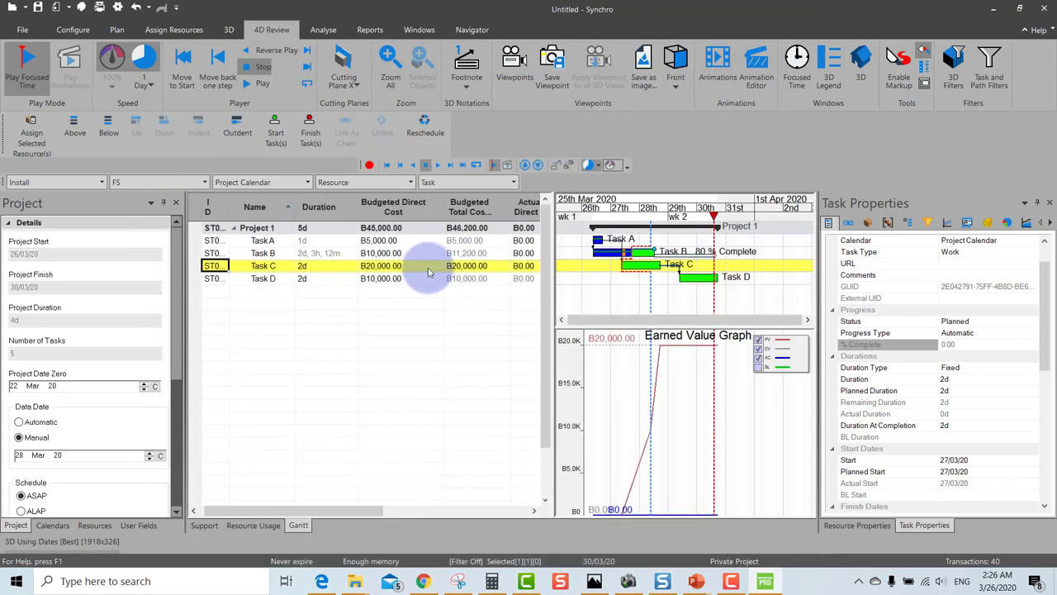
pyautogui.click(1036, 320)
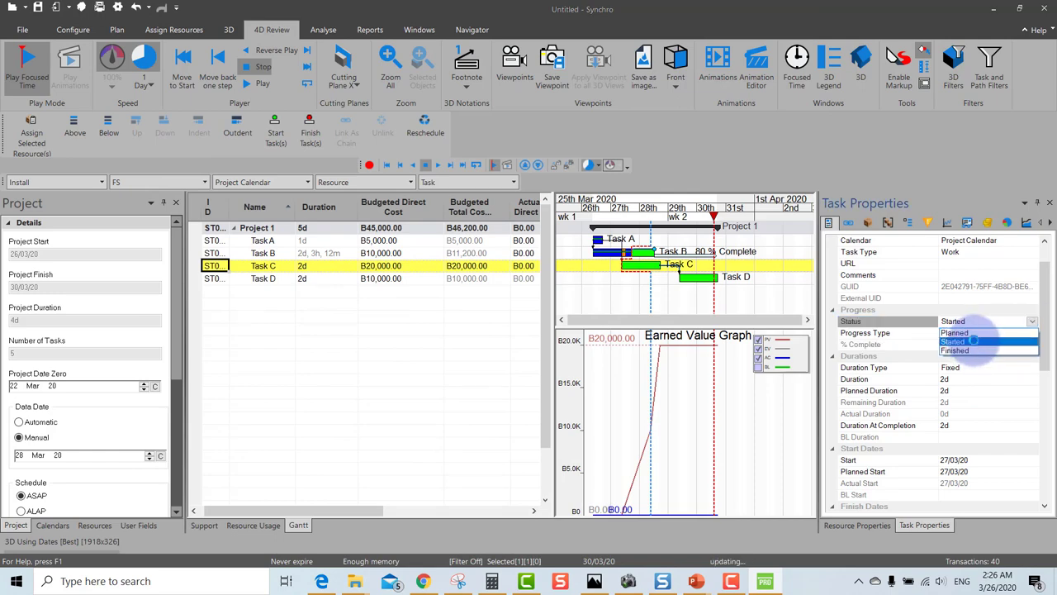
pyautogui.click(975, 341)
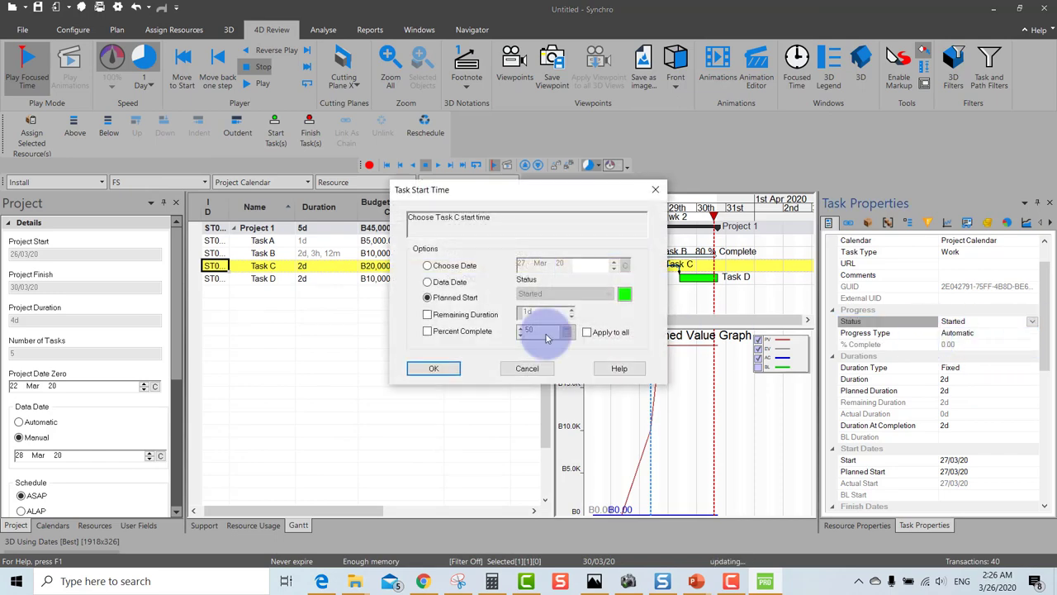
pyautogui.click(433, 368)
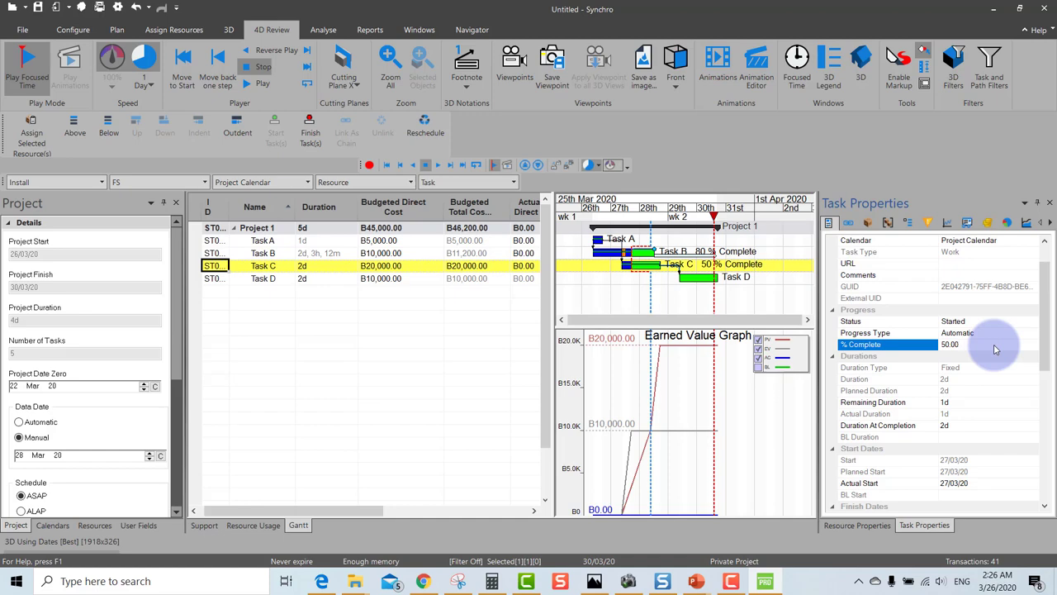
# Enter 20 as Task C's percent complete
pyautogui.click(913, 353)
pyautogui.write('20')
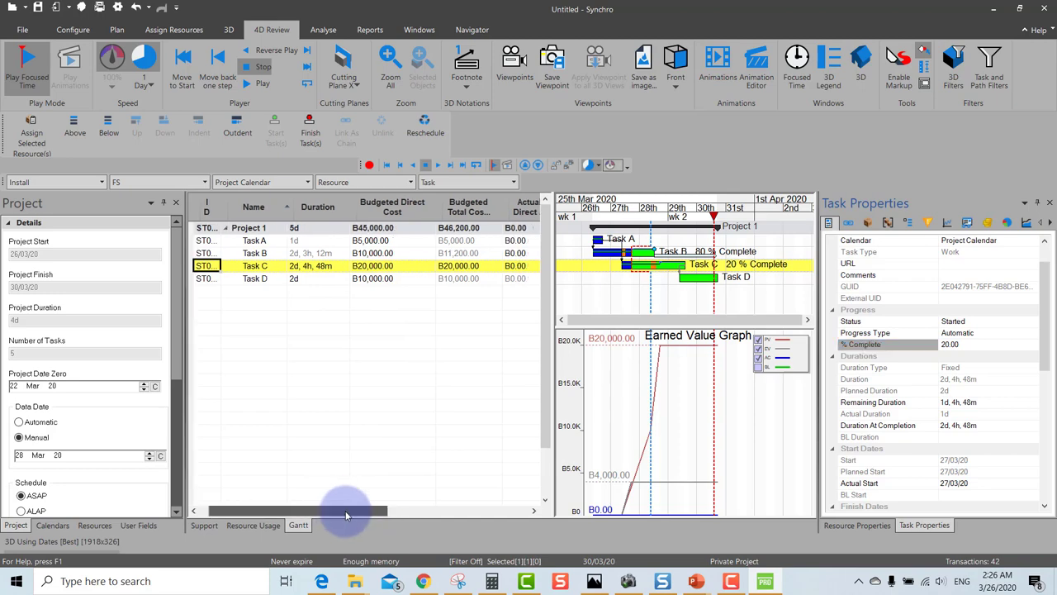
pyautogui.moveTo(338, 514); pyautogui.dragTo(380, 513)
pyautogui.hotkey('alt', 'Tab')
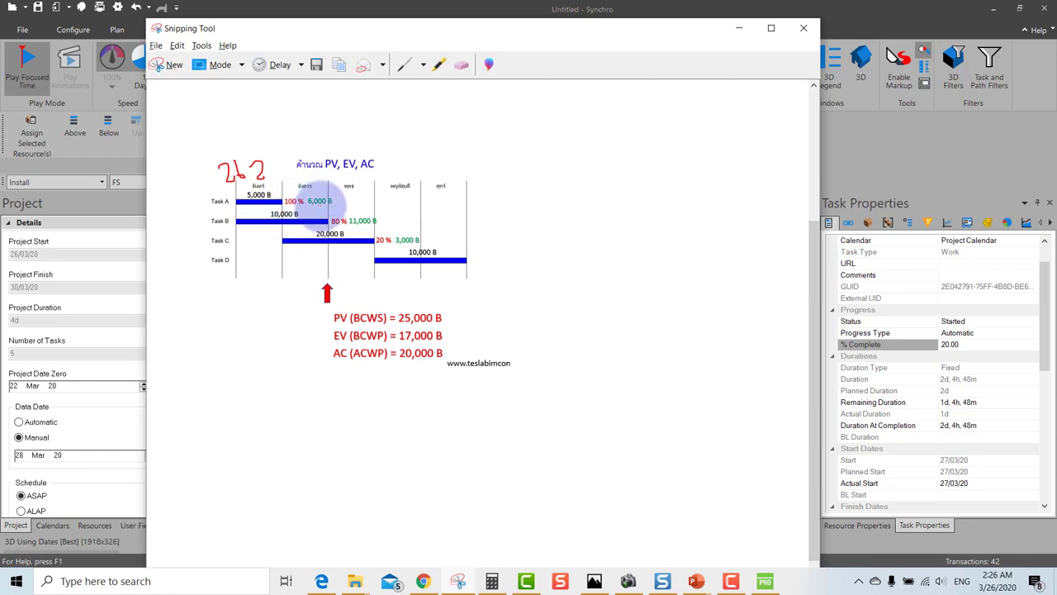
# Enter Actual Direct costs 6000, 11000 and 3000 for Tasks A–C, then select Project 1
pyautogui.click(737, 31)
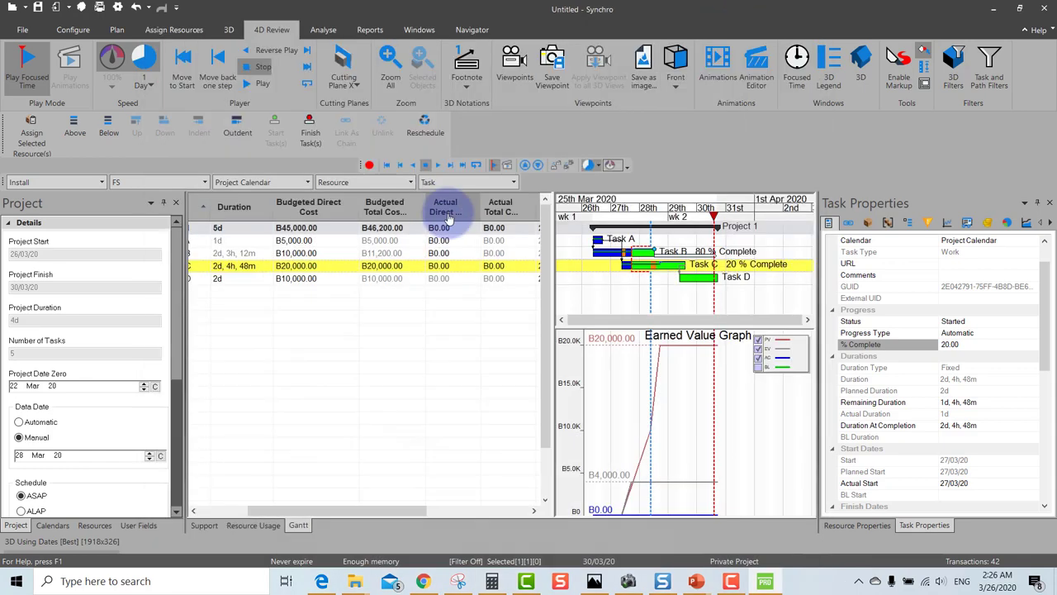
pyautogui.click(453, 242)
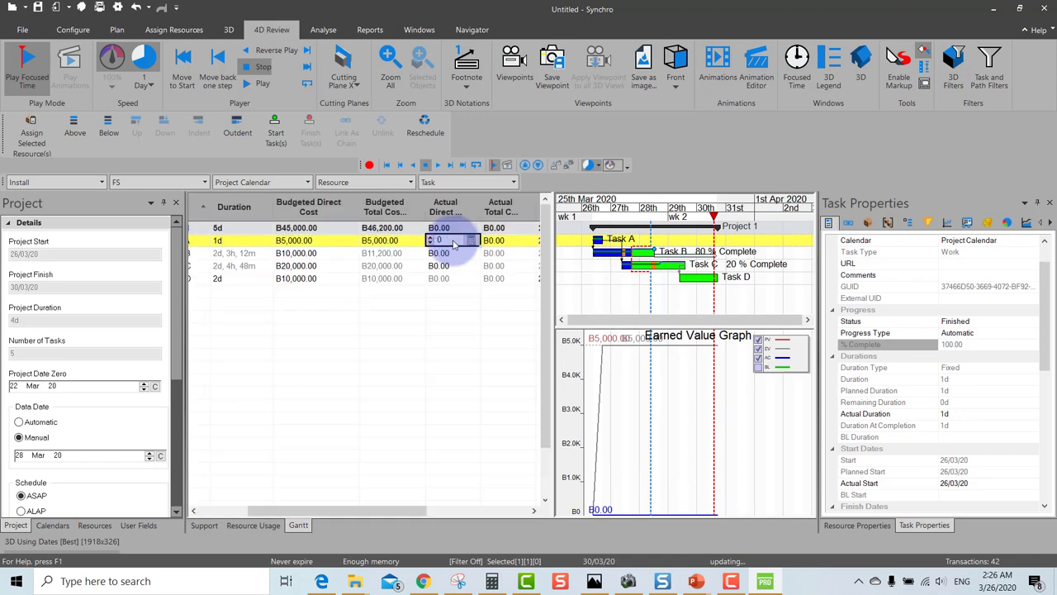
pyautogui.moveTo(453, 242); pyautogui.dragTo(405, 241)
pyautogui.press('Return')
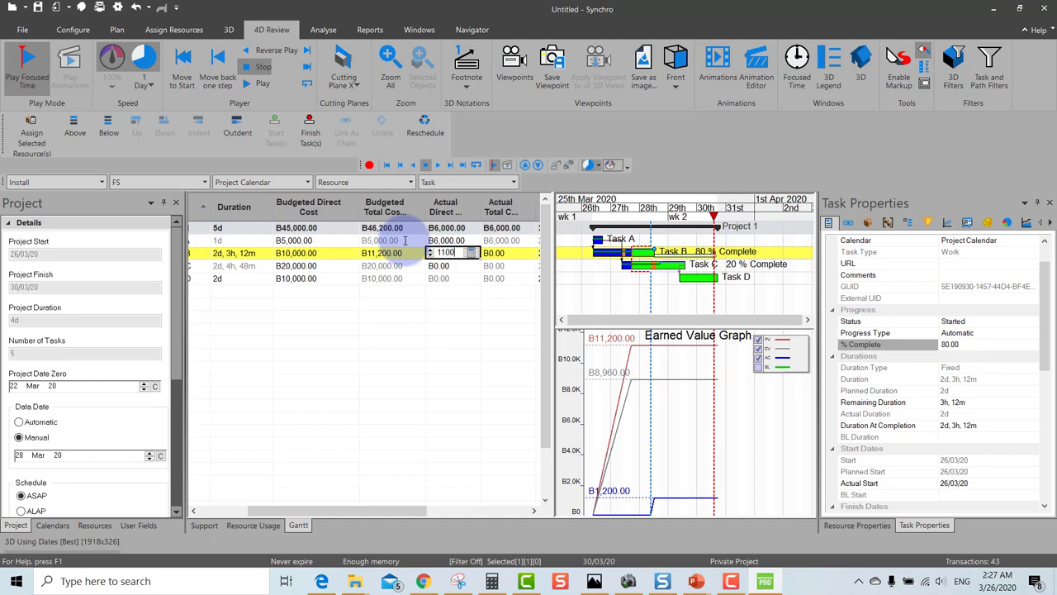
pyautogui.press('Return')
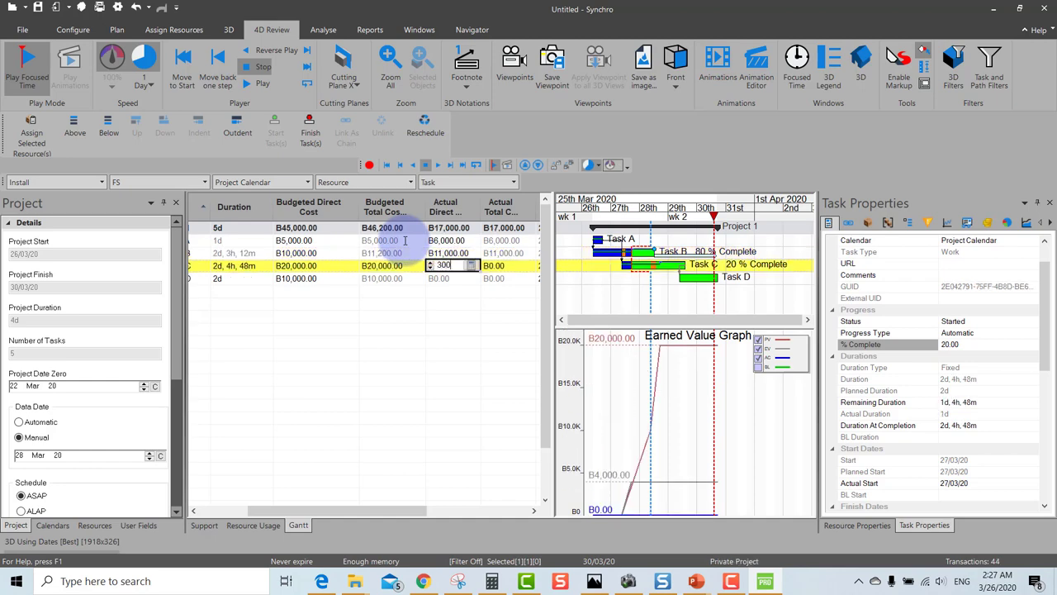
pyautogui.press('Return')
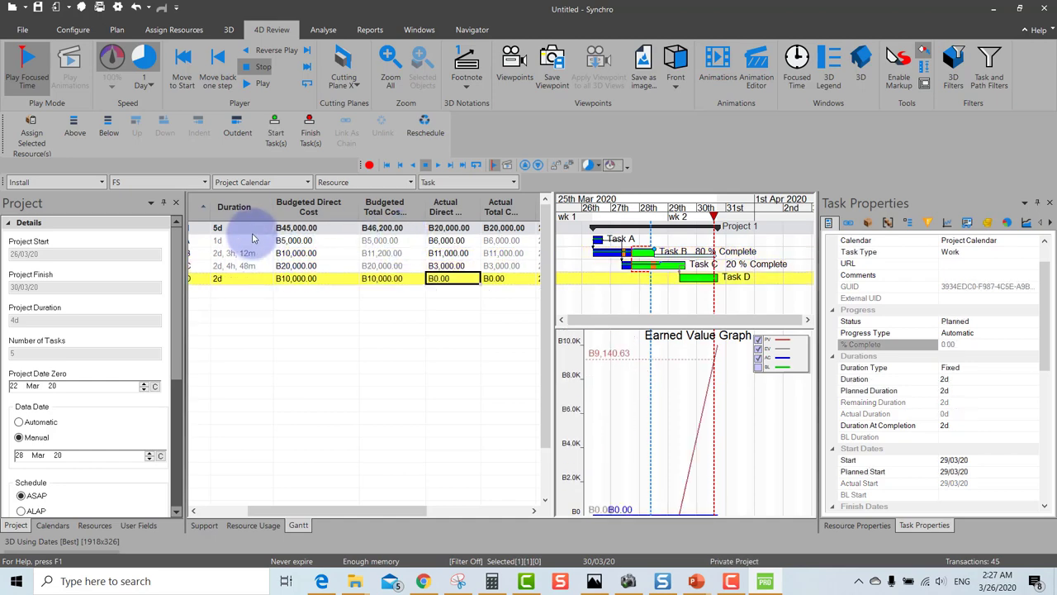
pyautogui.click(243, 228)
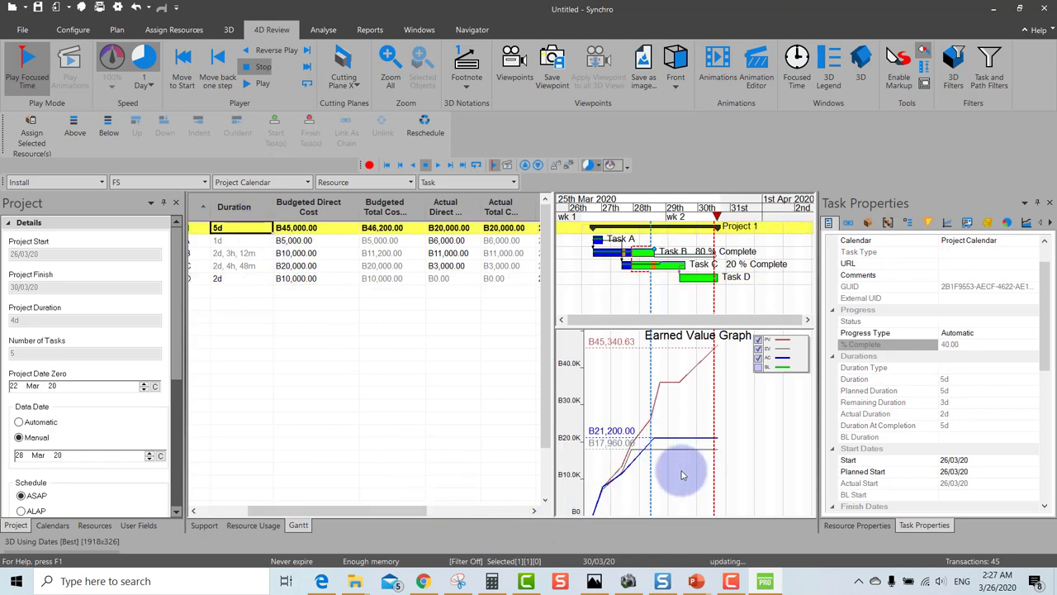
# Zoom out the Gantt timescale and set the focus date to 28 Mar 20
pyautogui.scroll(-2, 682, 474)
pyautogui.scroll(-2, 669, 478)
pyautogui.scroll(-2, 660, 479)
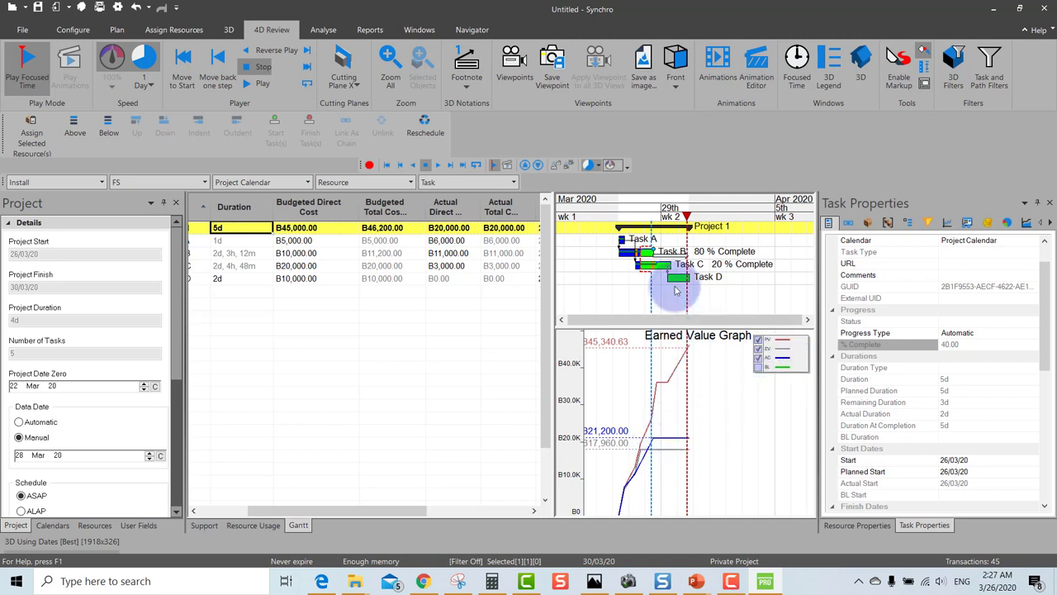
pyautogui.click(679, 220)
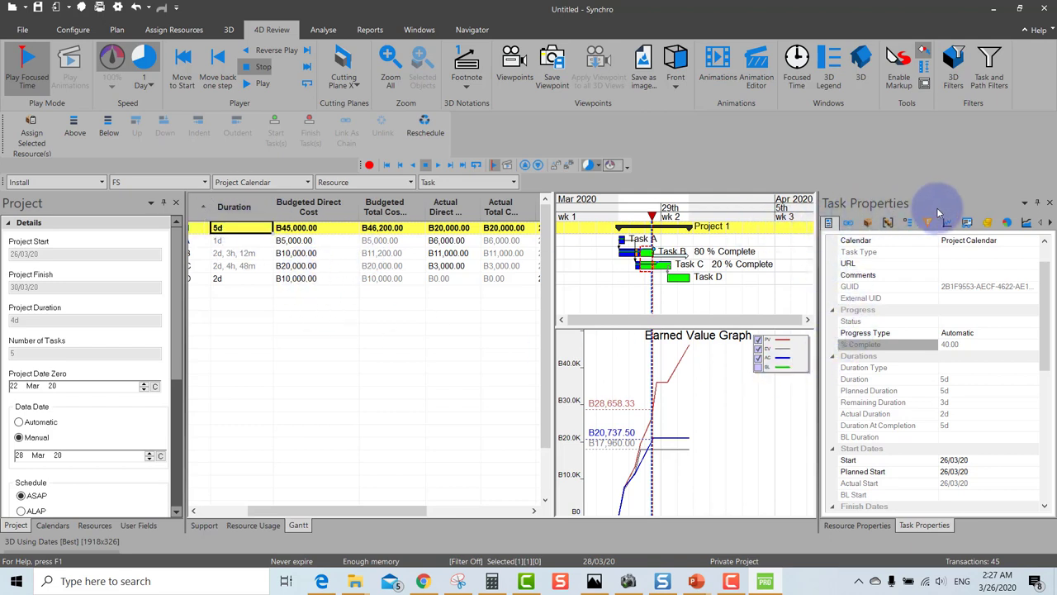
# Show Project 1's Earned Value properties: PV B26,200, EV B17,960, AC B20,000, SPI, CPI
pyautogui.click(1025, 225)
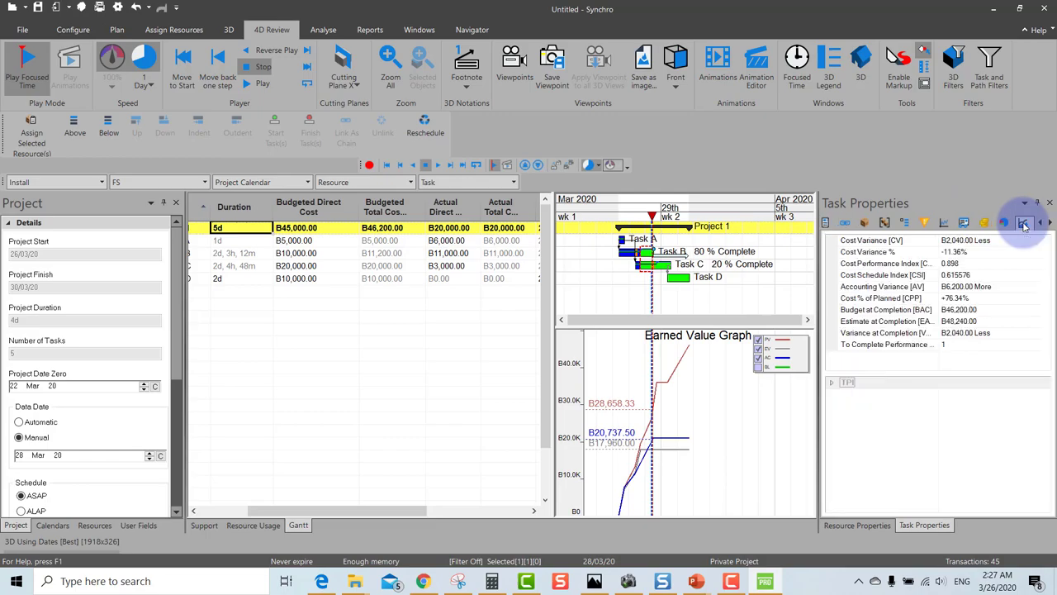
pyautogui.scroll(1, 1014, 295)
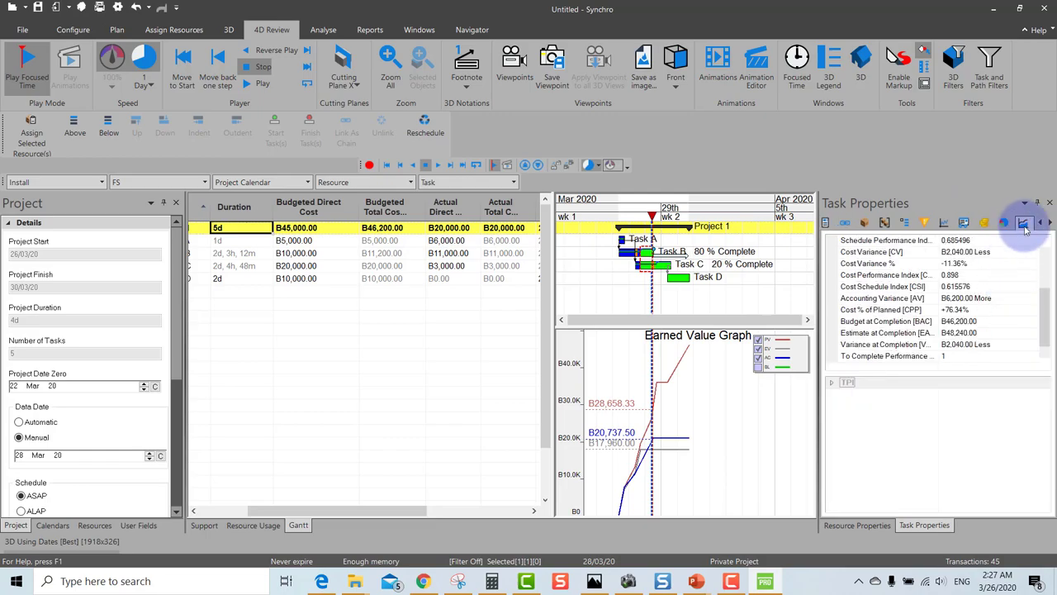
pyautogui.moveTo(1042, 310); pyautogui.dragTo(1042, 279)
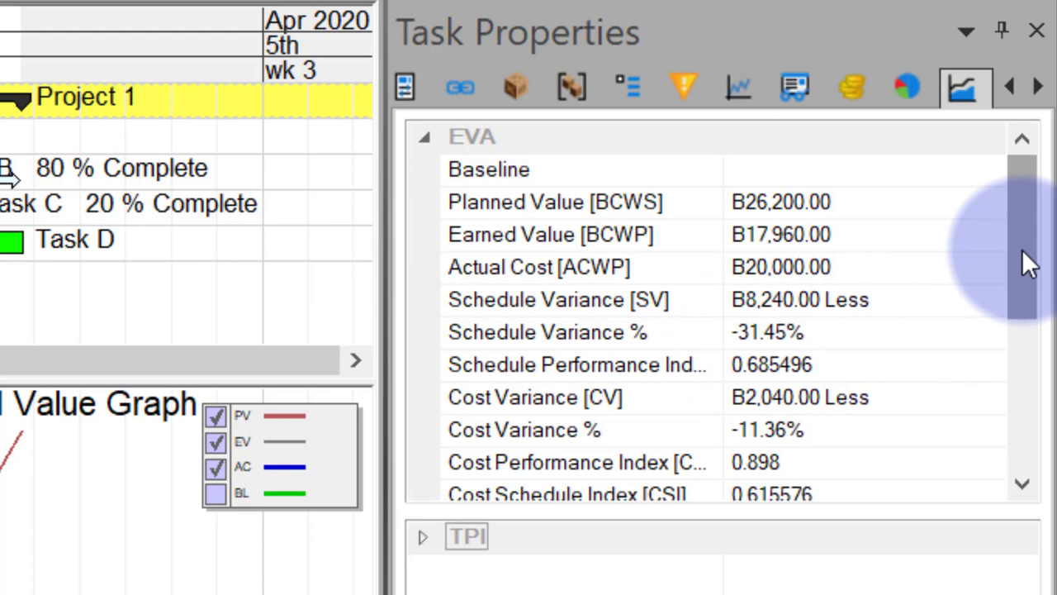
# Scroll the EVA list and widen the name column to show full labels like SPI and EAC
pyautogui.moveTo(1022, 250); pyautogui.dragTo(1025, 261)
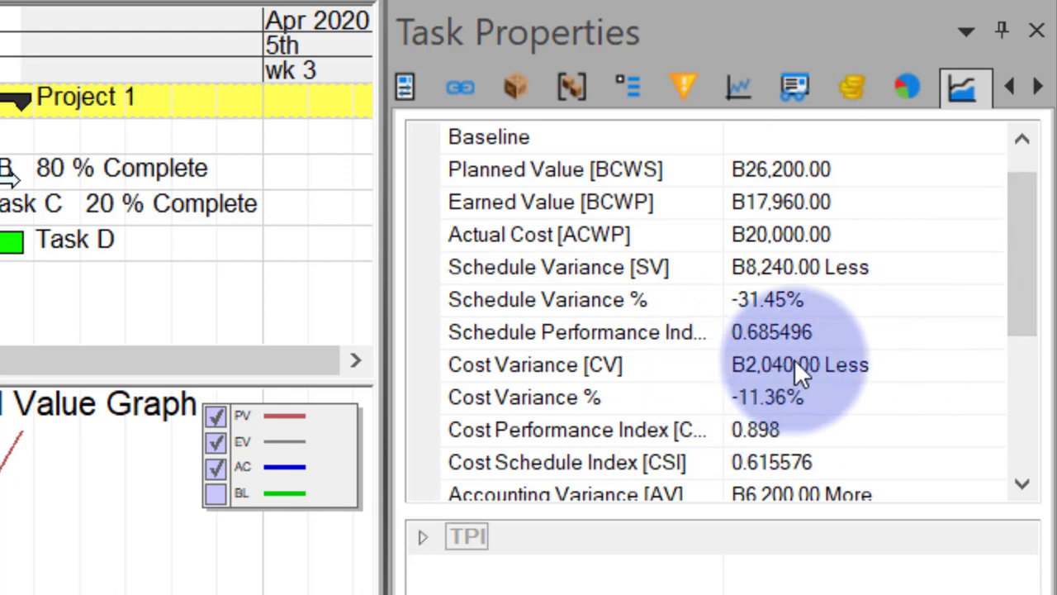
pyautogui.moveTo(1029, 245); pyautogui.dragTo(1030, 288)
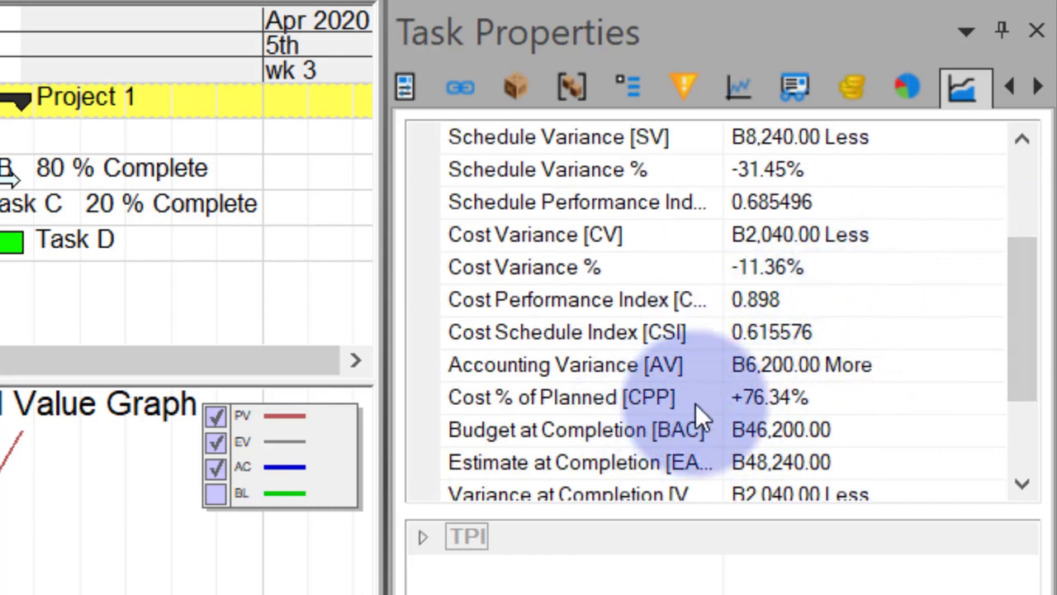
pyautogui.moveTo(1040, 338); pyautogui.dragTo(1039, 366)
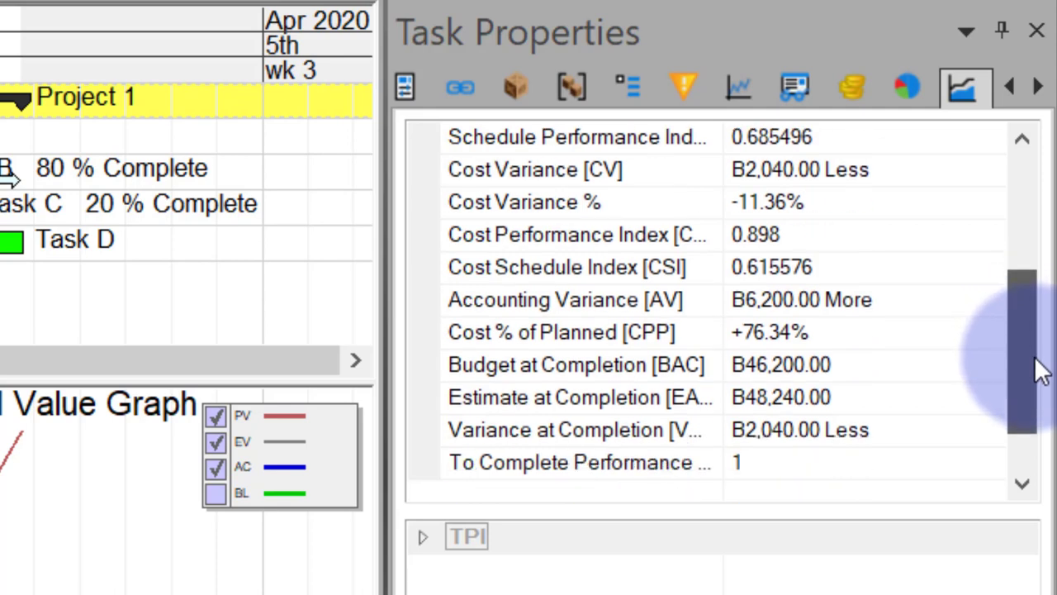
pyautogui.moveTo(725, 133); pyautogui.dragTo(772, 137)
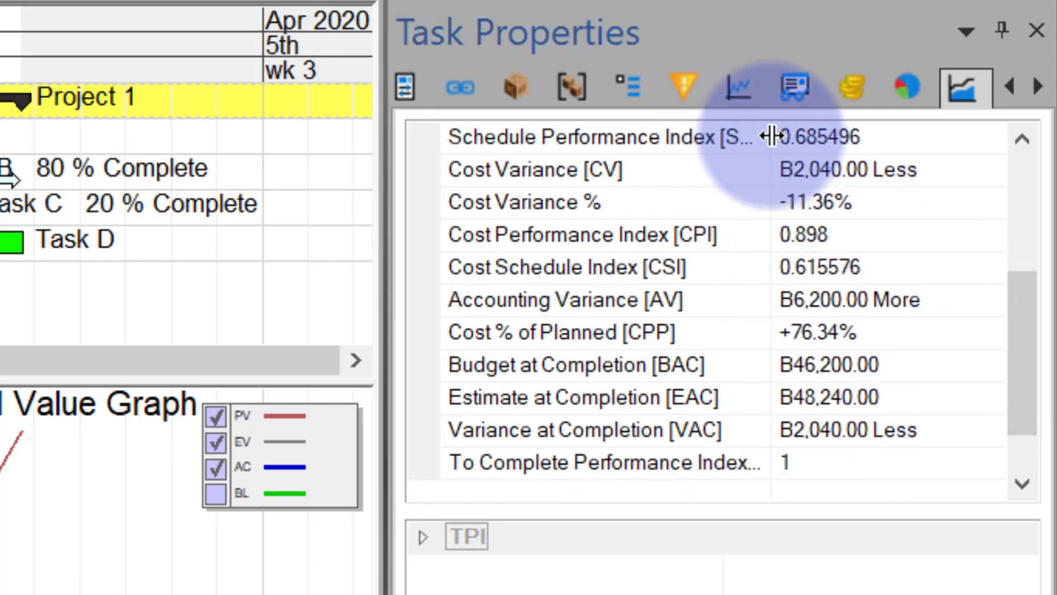